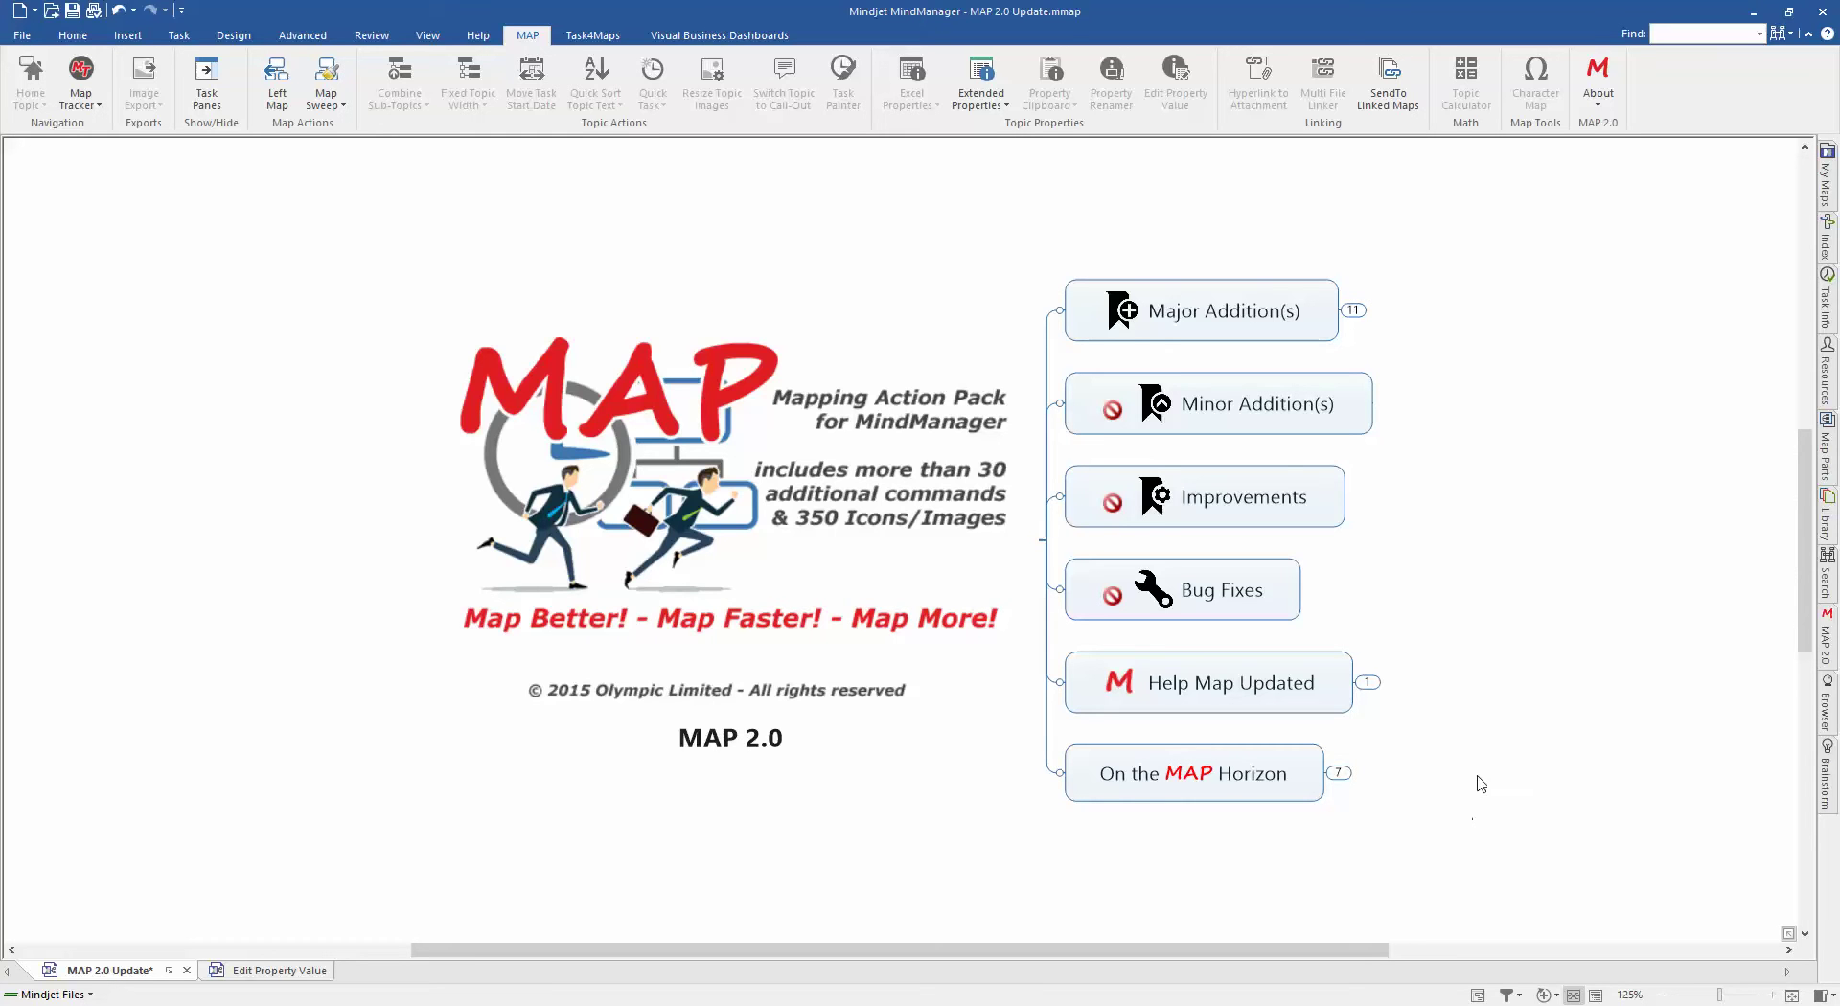
Step: Expand Major Addition(s) and New Interface, then pan the map left to show their subtopics
right_click(1381, 783)
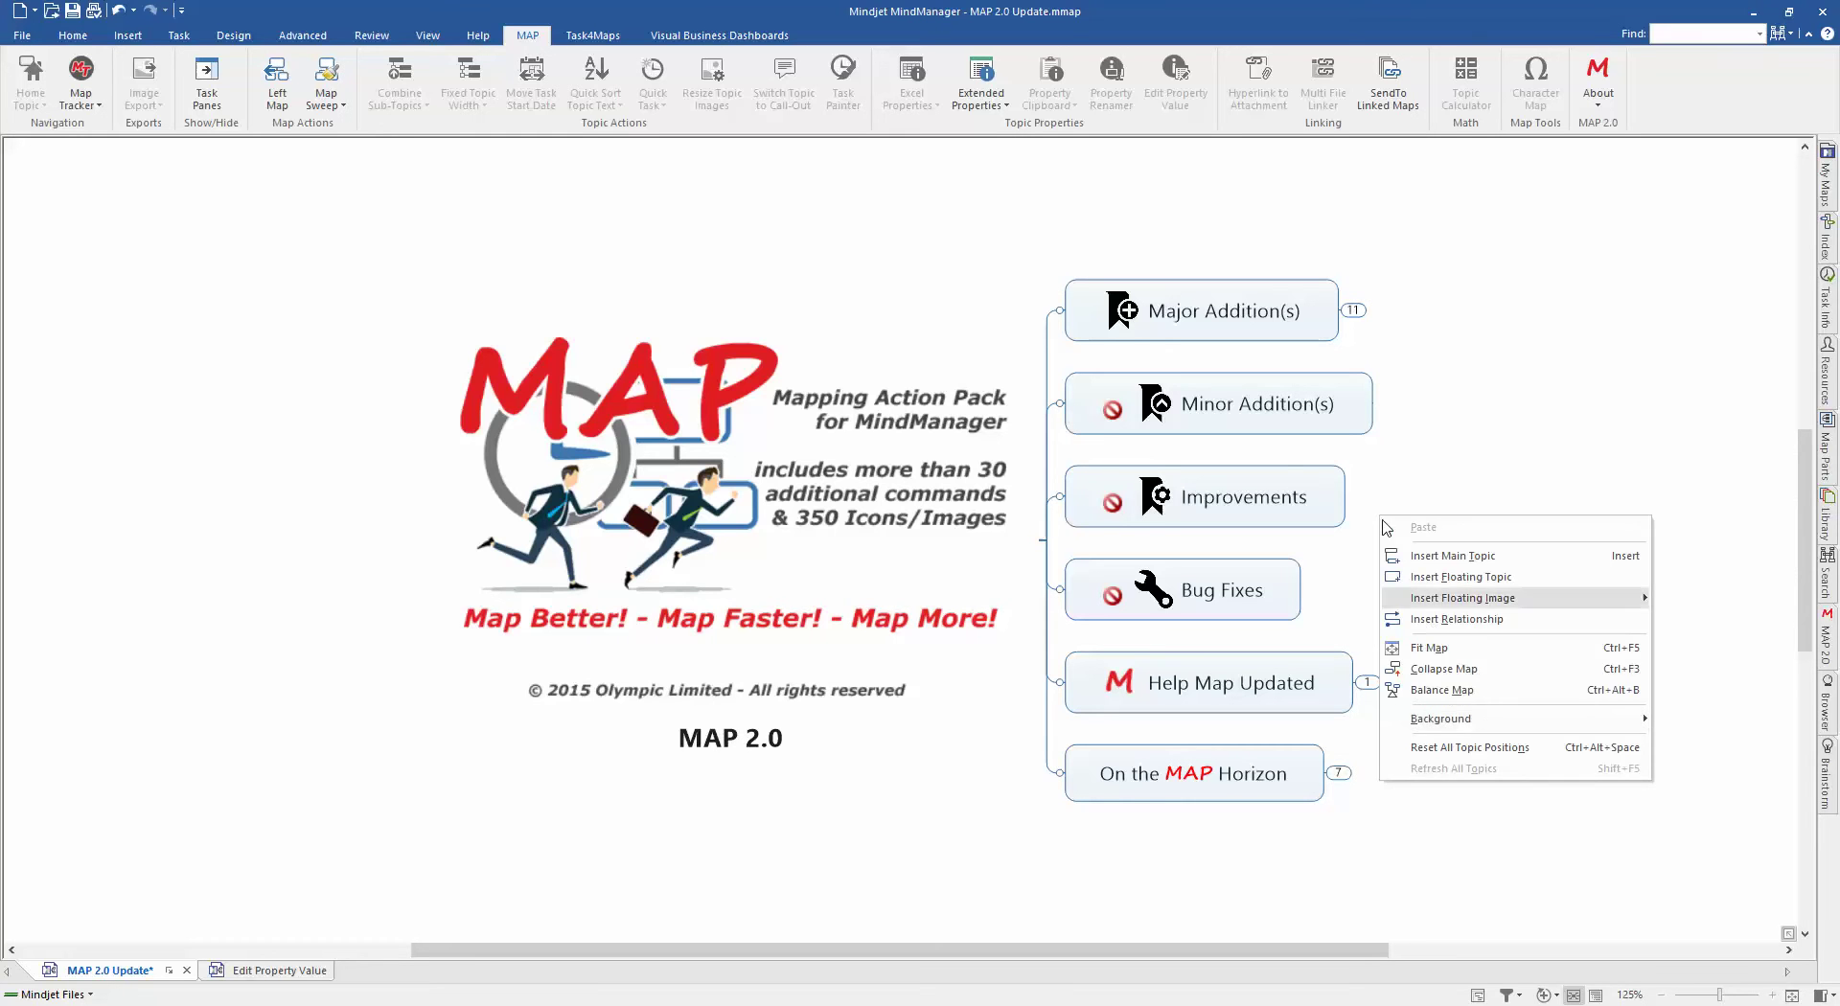
left_click(1352, 310)
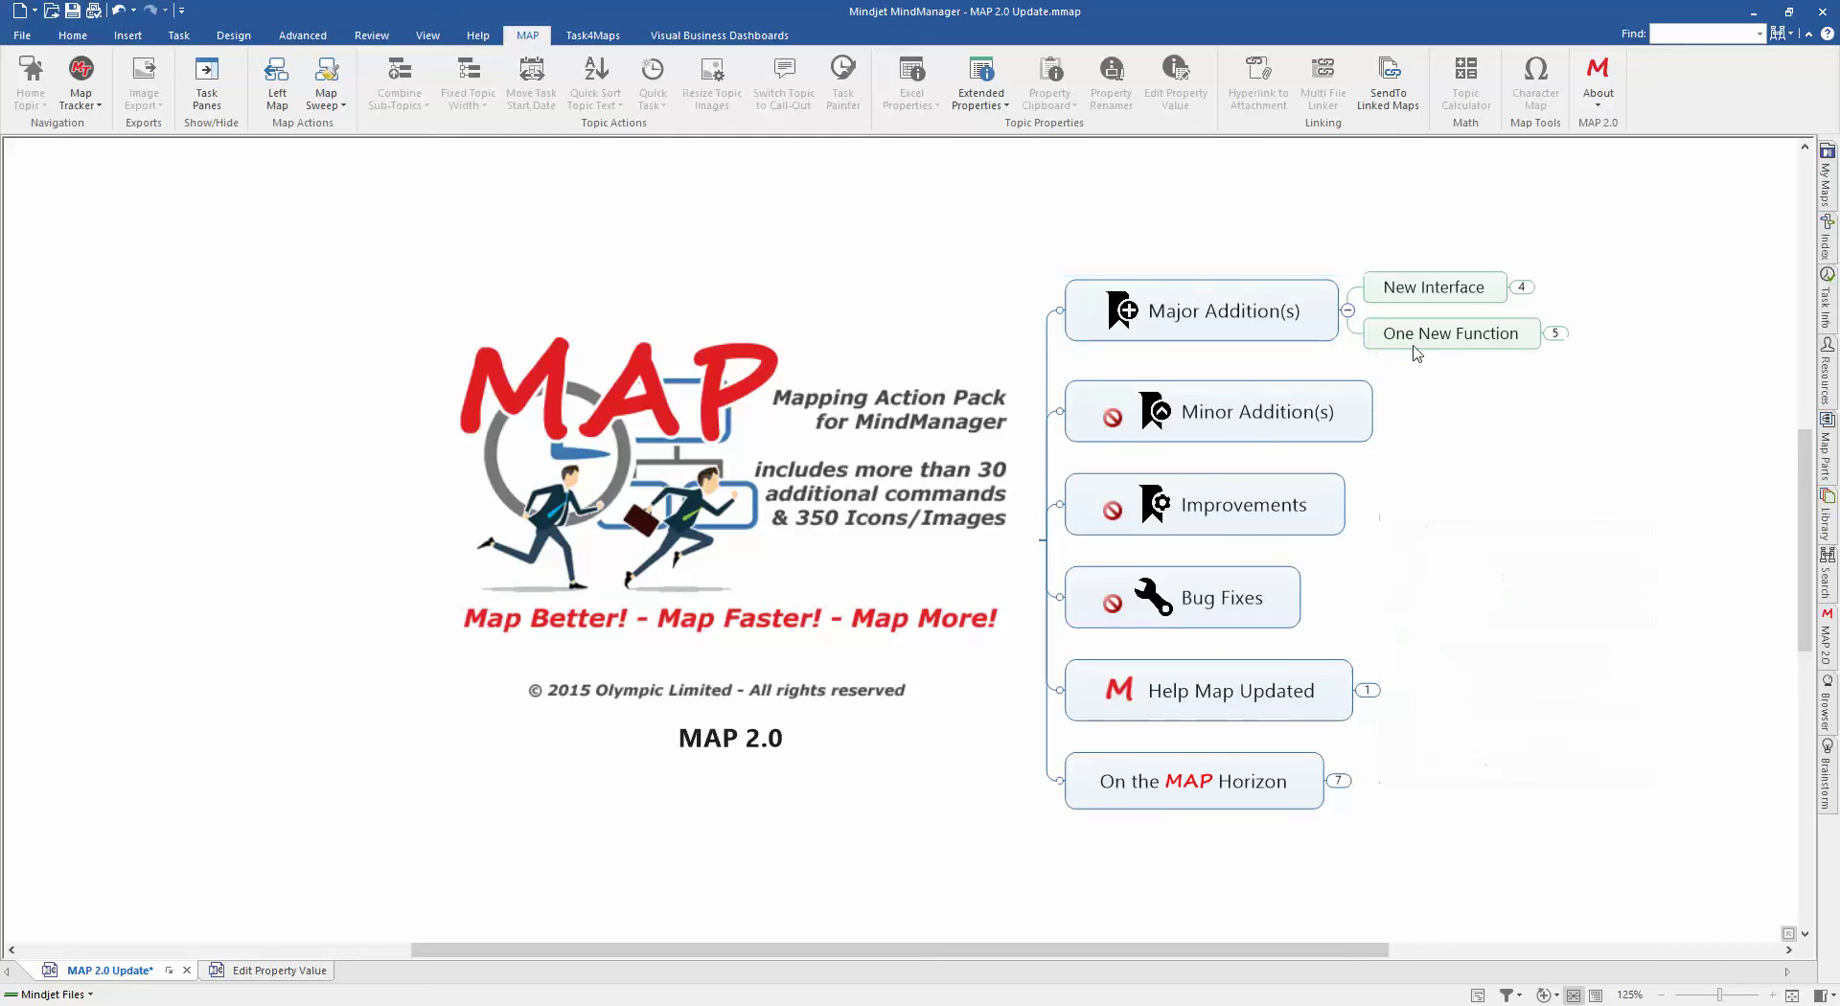
left_click(1522, 287)
left_click_drag(1517, 473, 1261, 469)
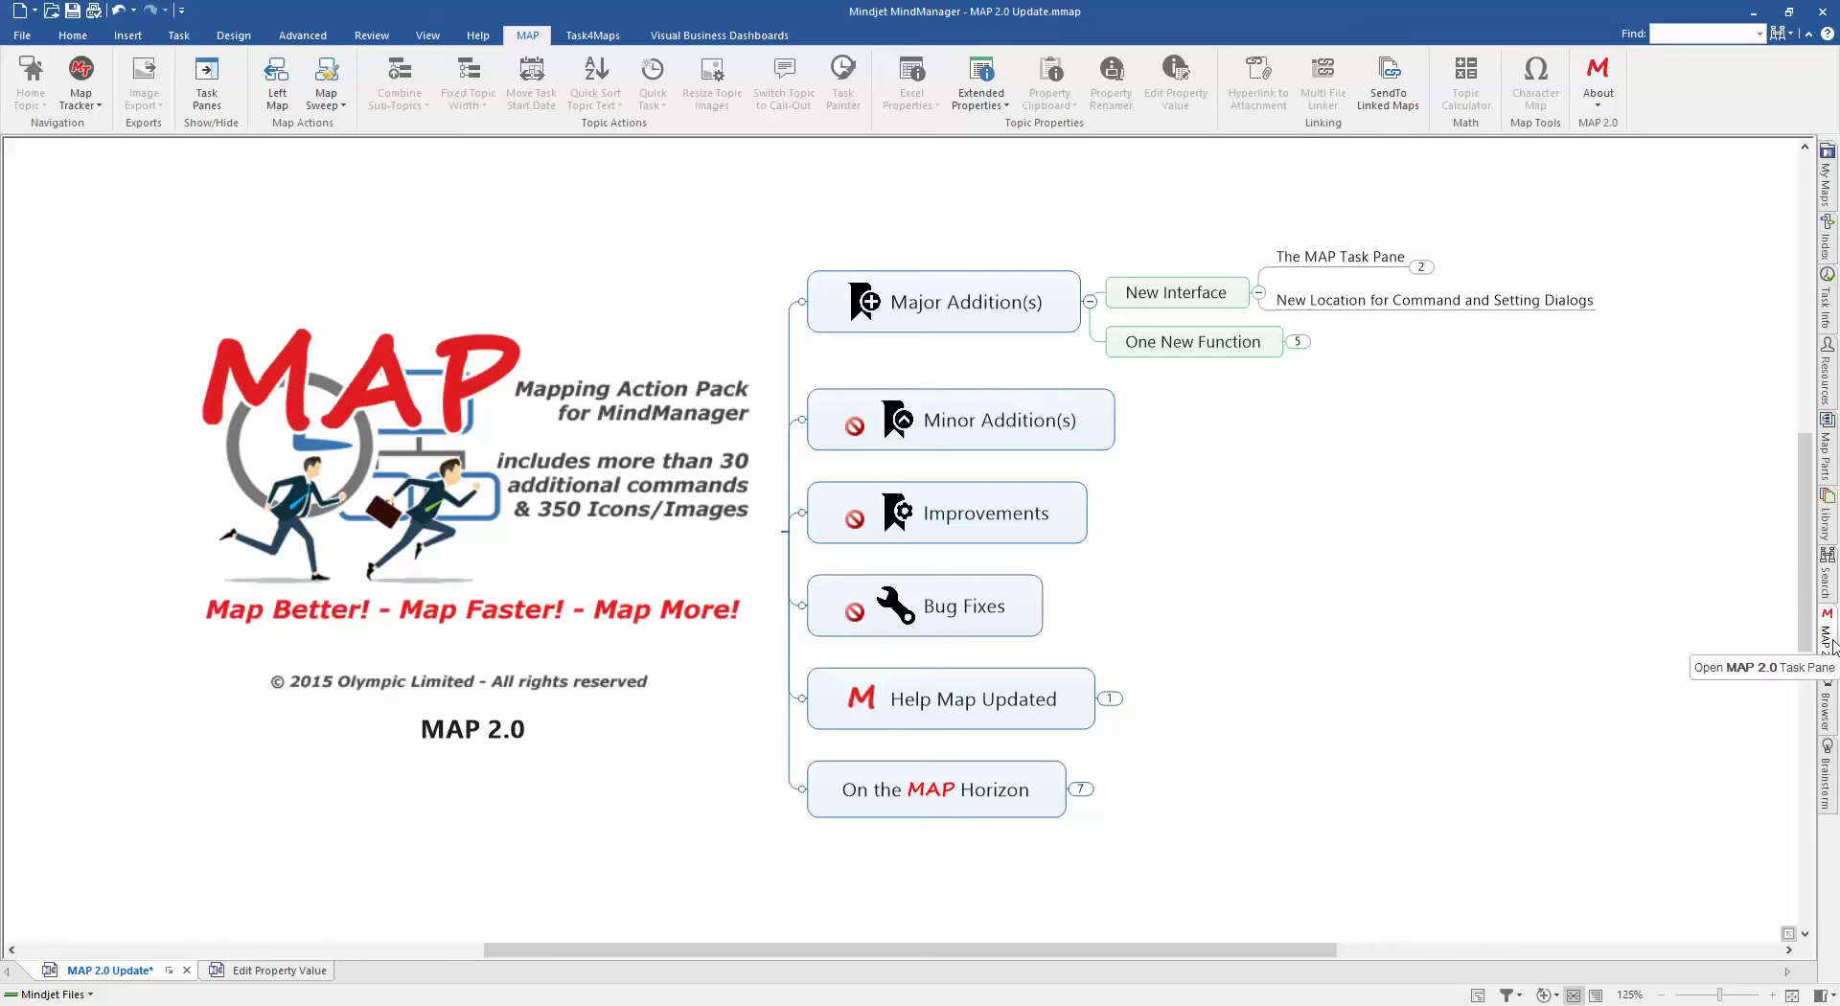
Step: Open the MAP 2.0 Commands & Settings pane and widen it to five columns of commands
left_click(1828, 640)
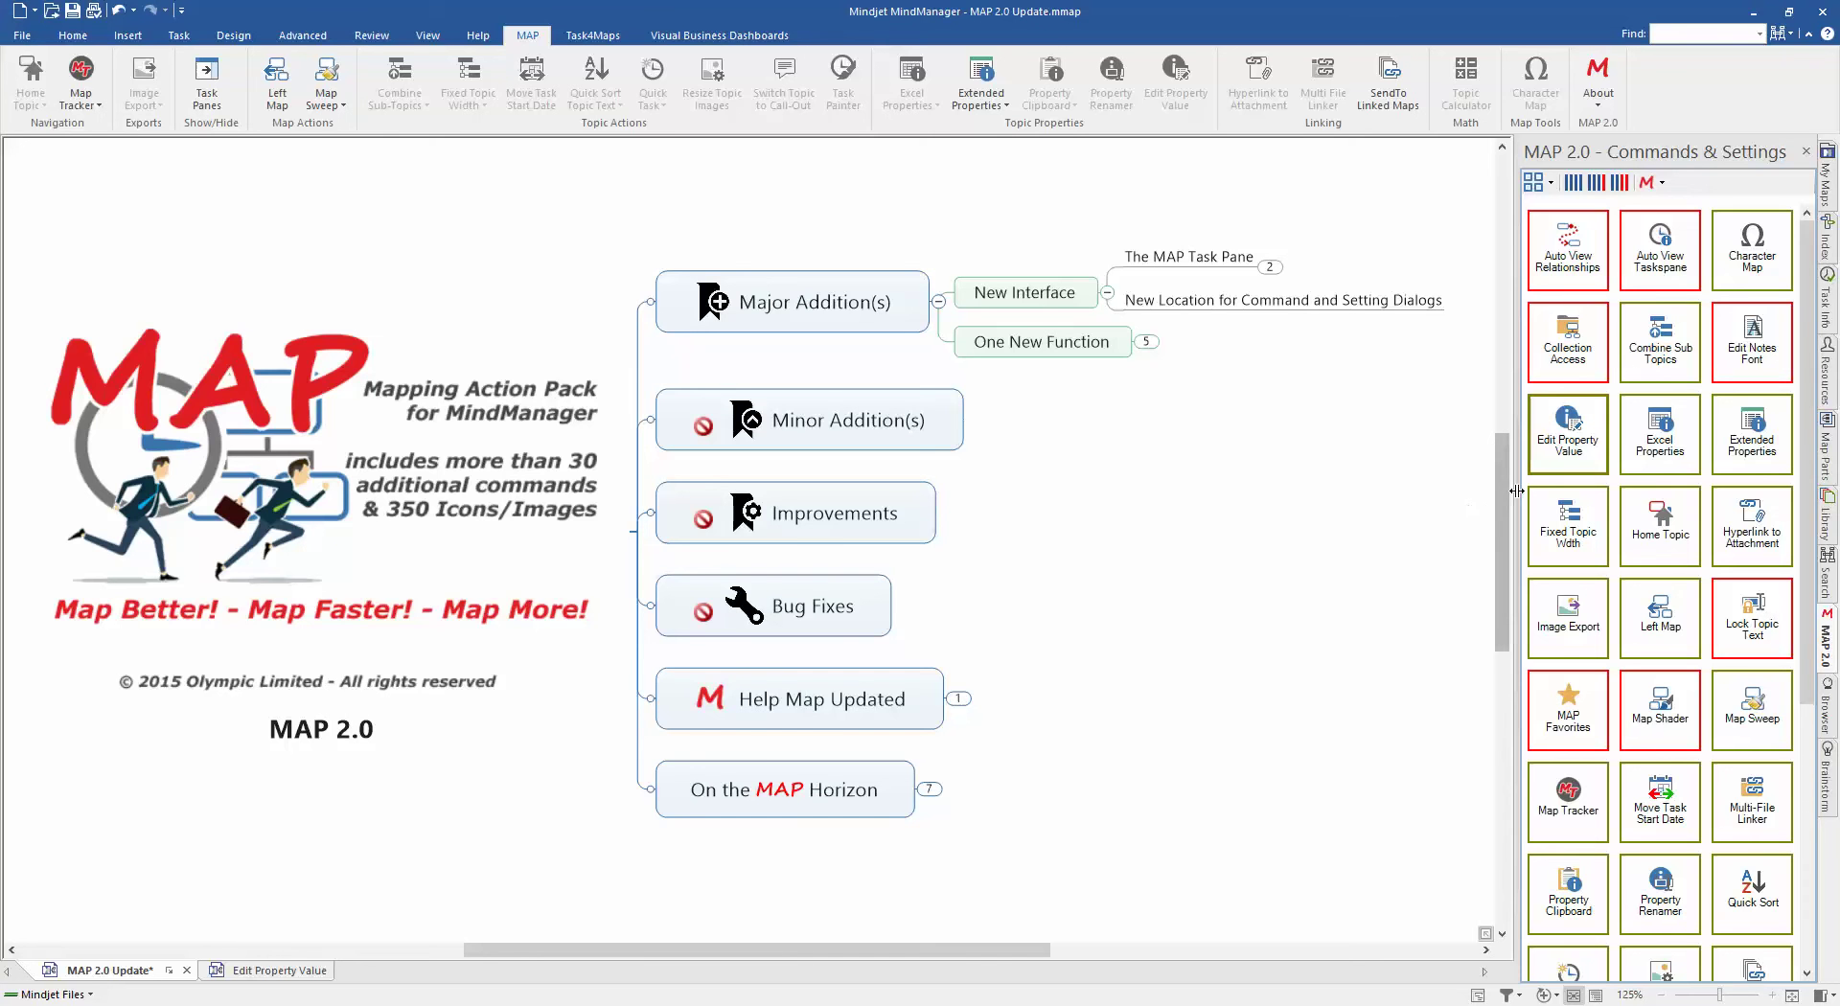
left_click_drag(1516, 491, 1299, 500)
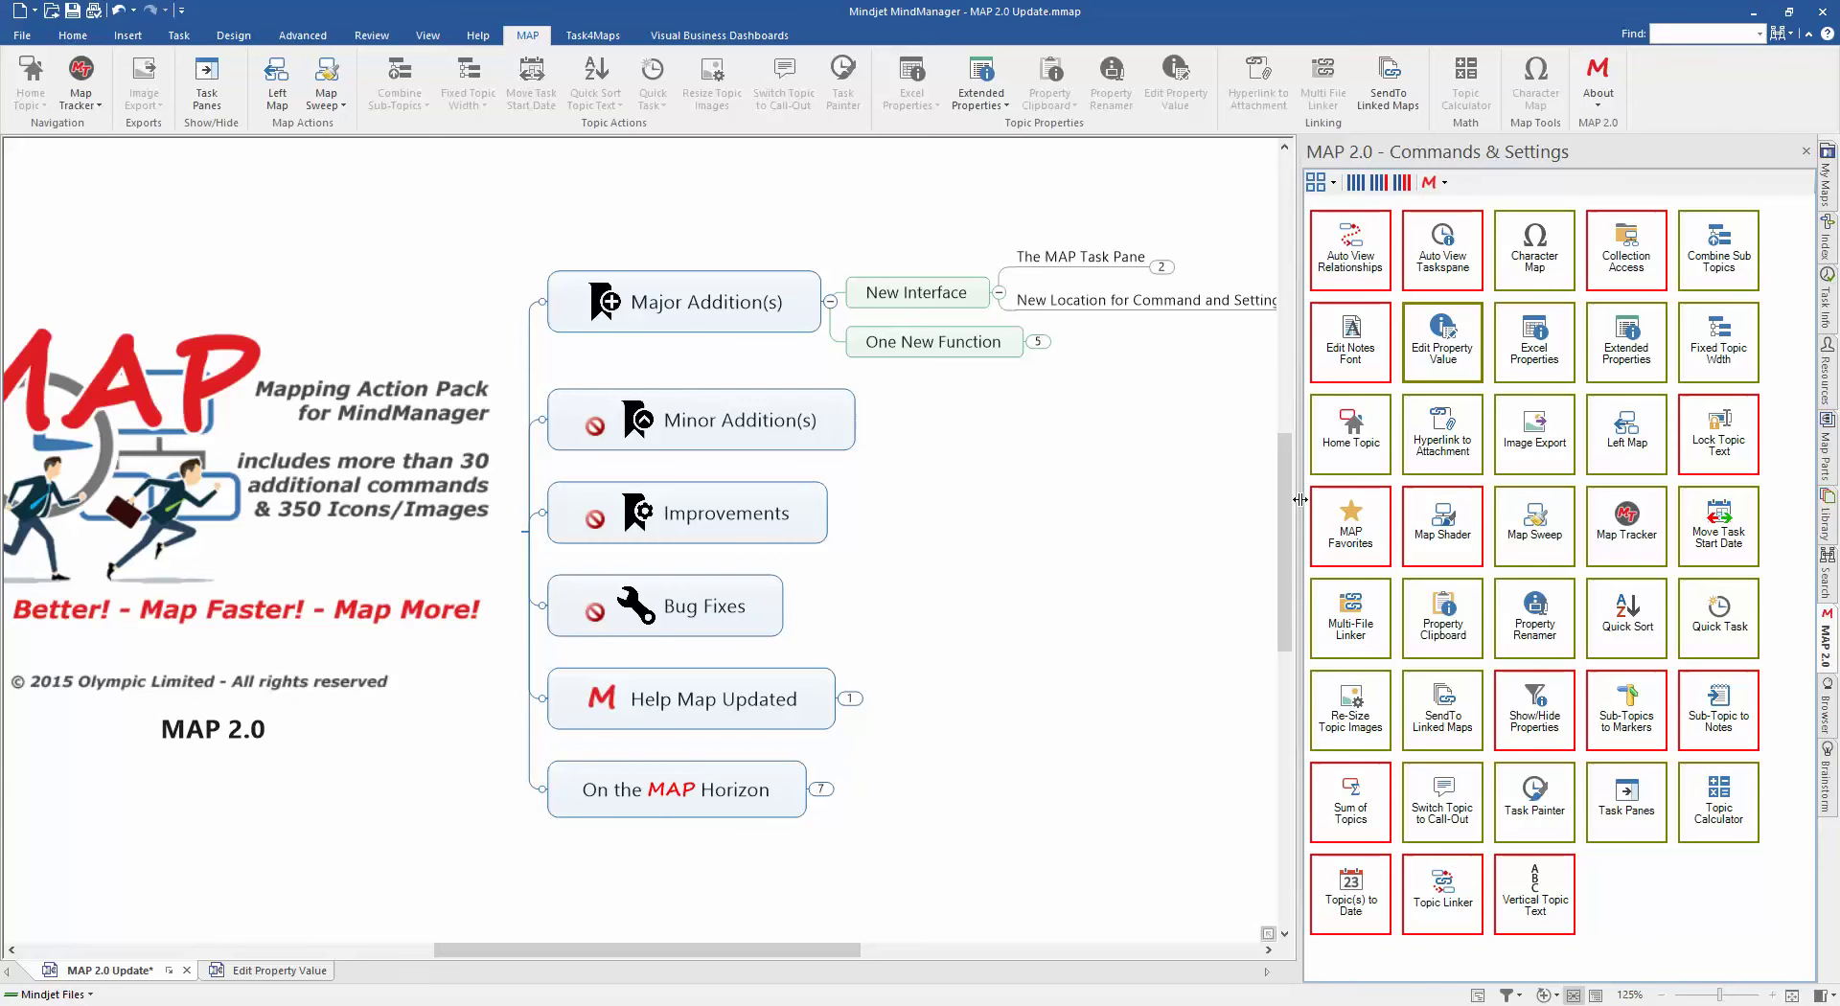
Step: Try the 2, 3 and 4 column layouts and resize the pane, ending with four columns
left_click_drag(1299, 499, 1202, 495)
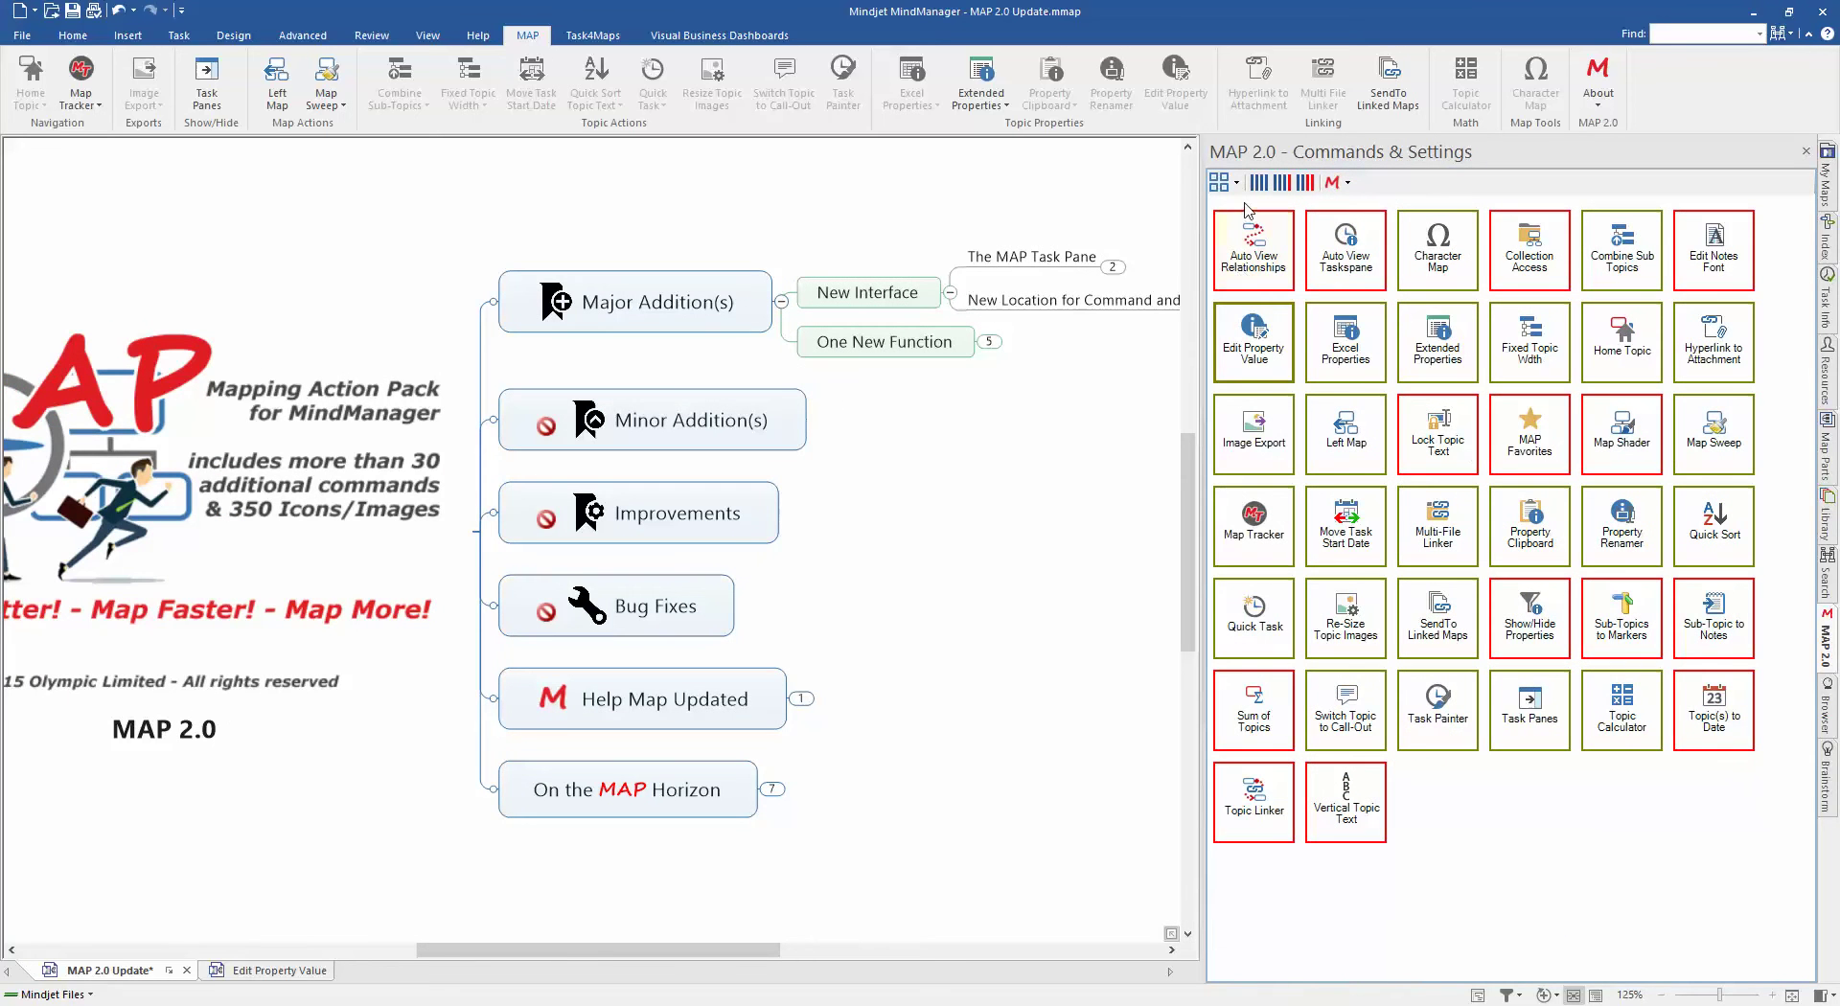
left_click(1303, 184)
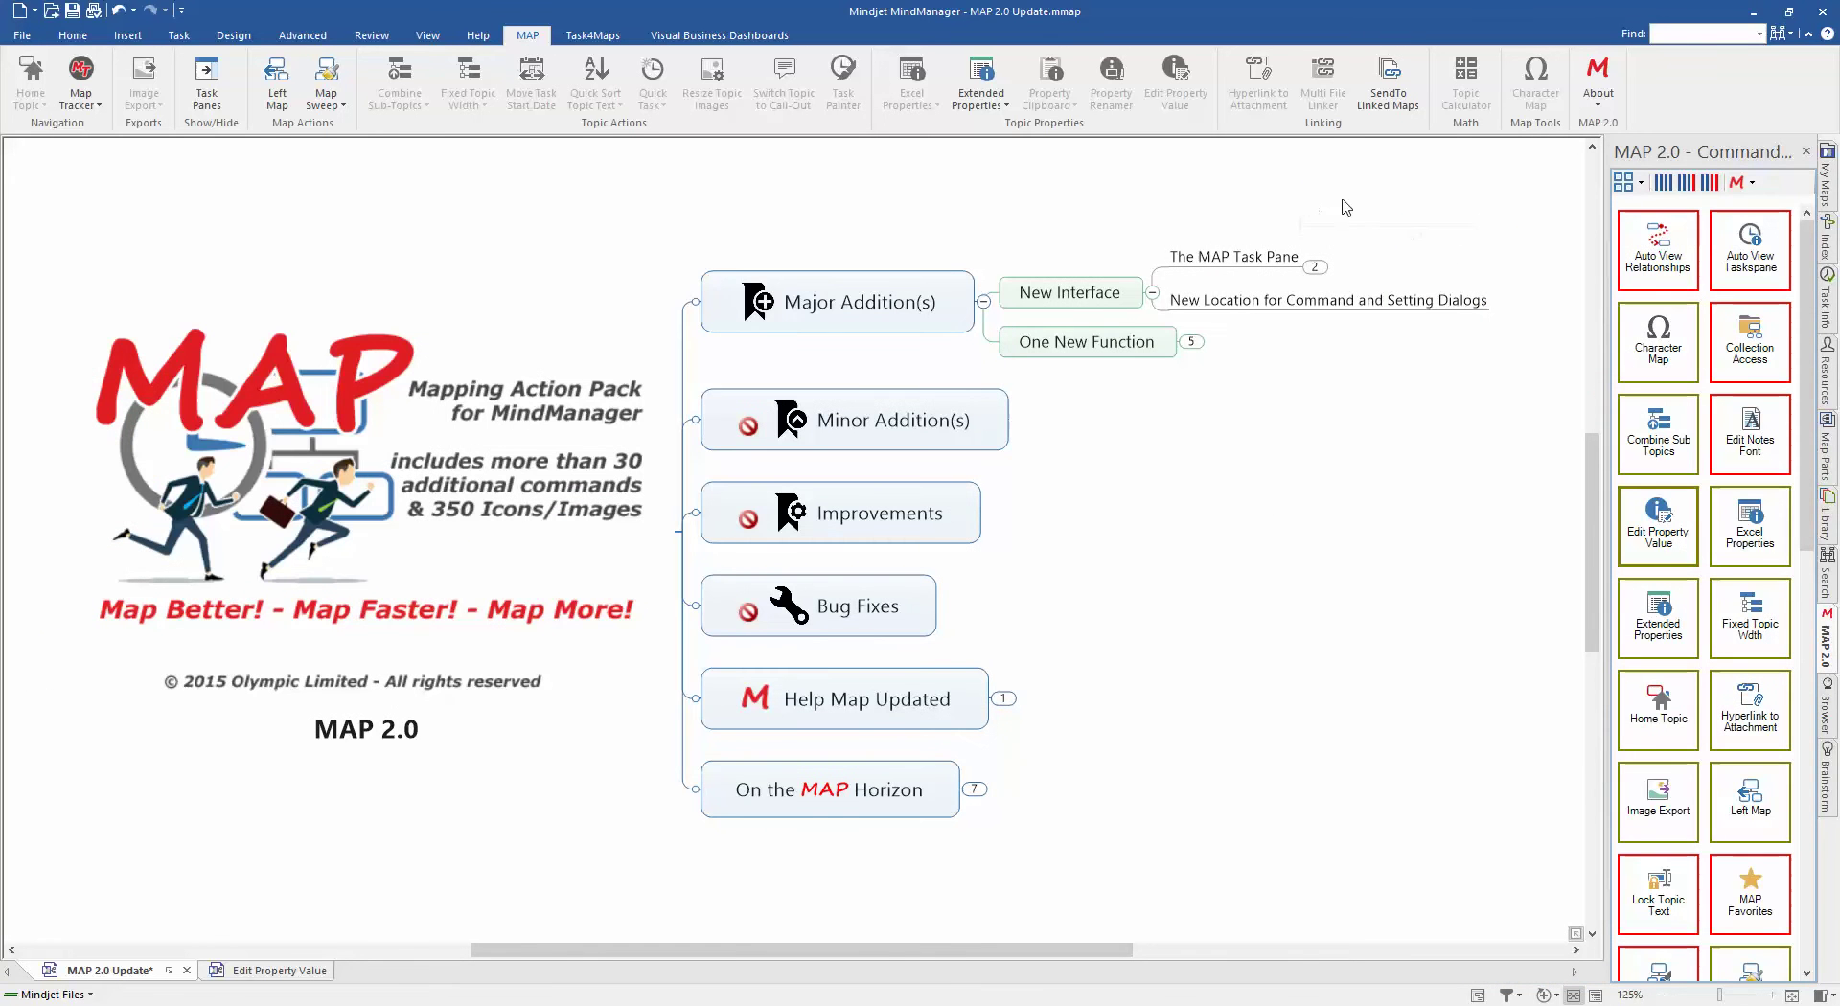
left_click(1686, 184)
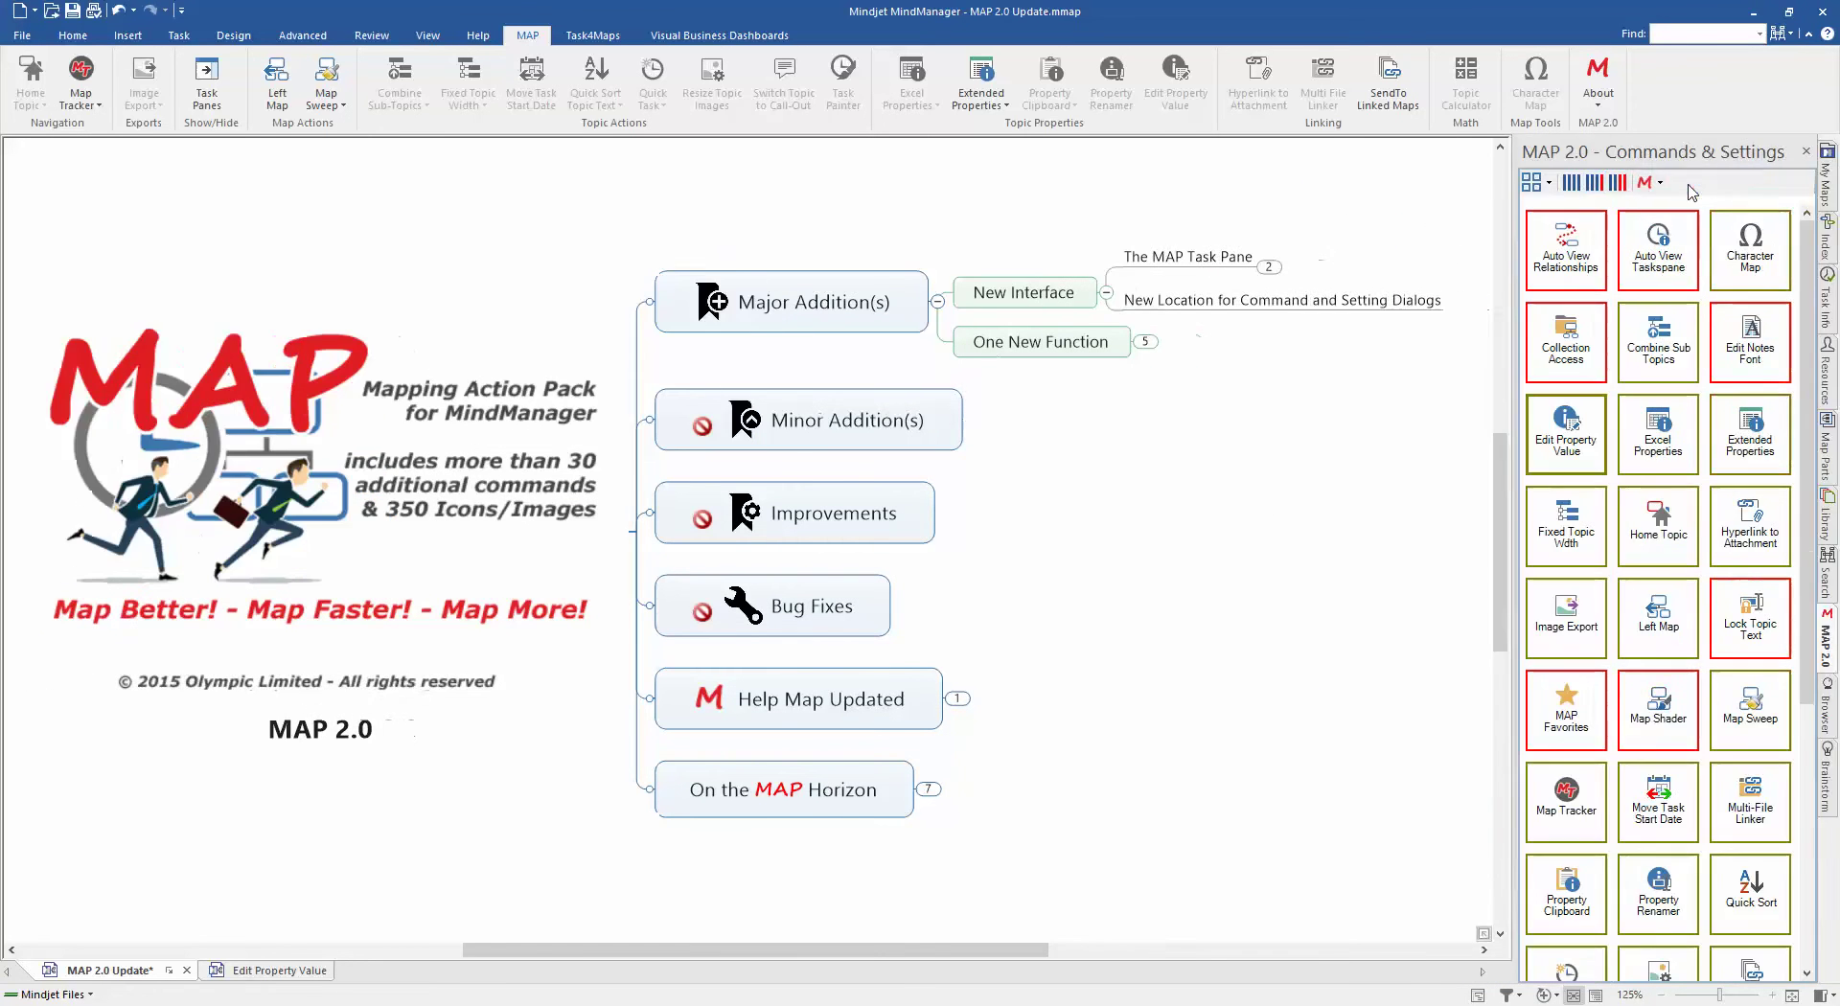
left_click(1574, 184)
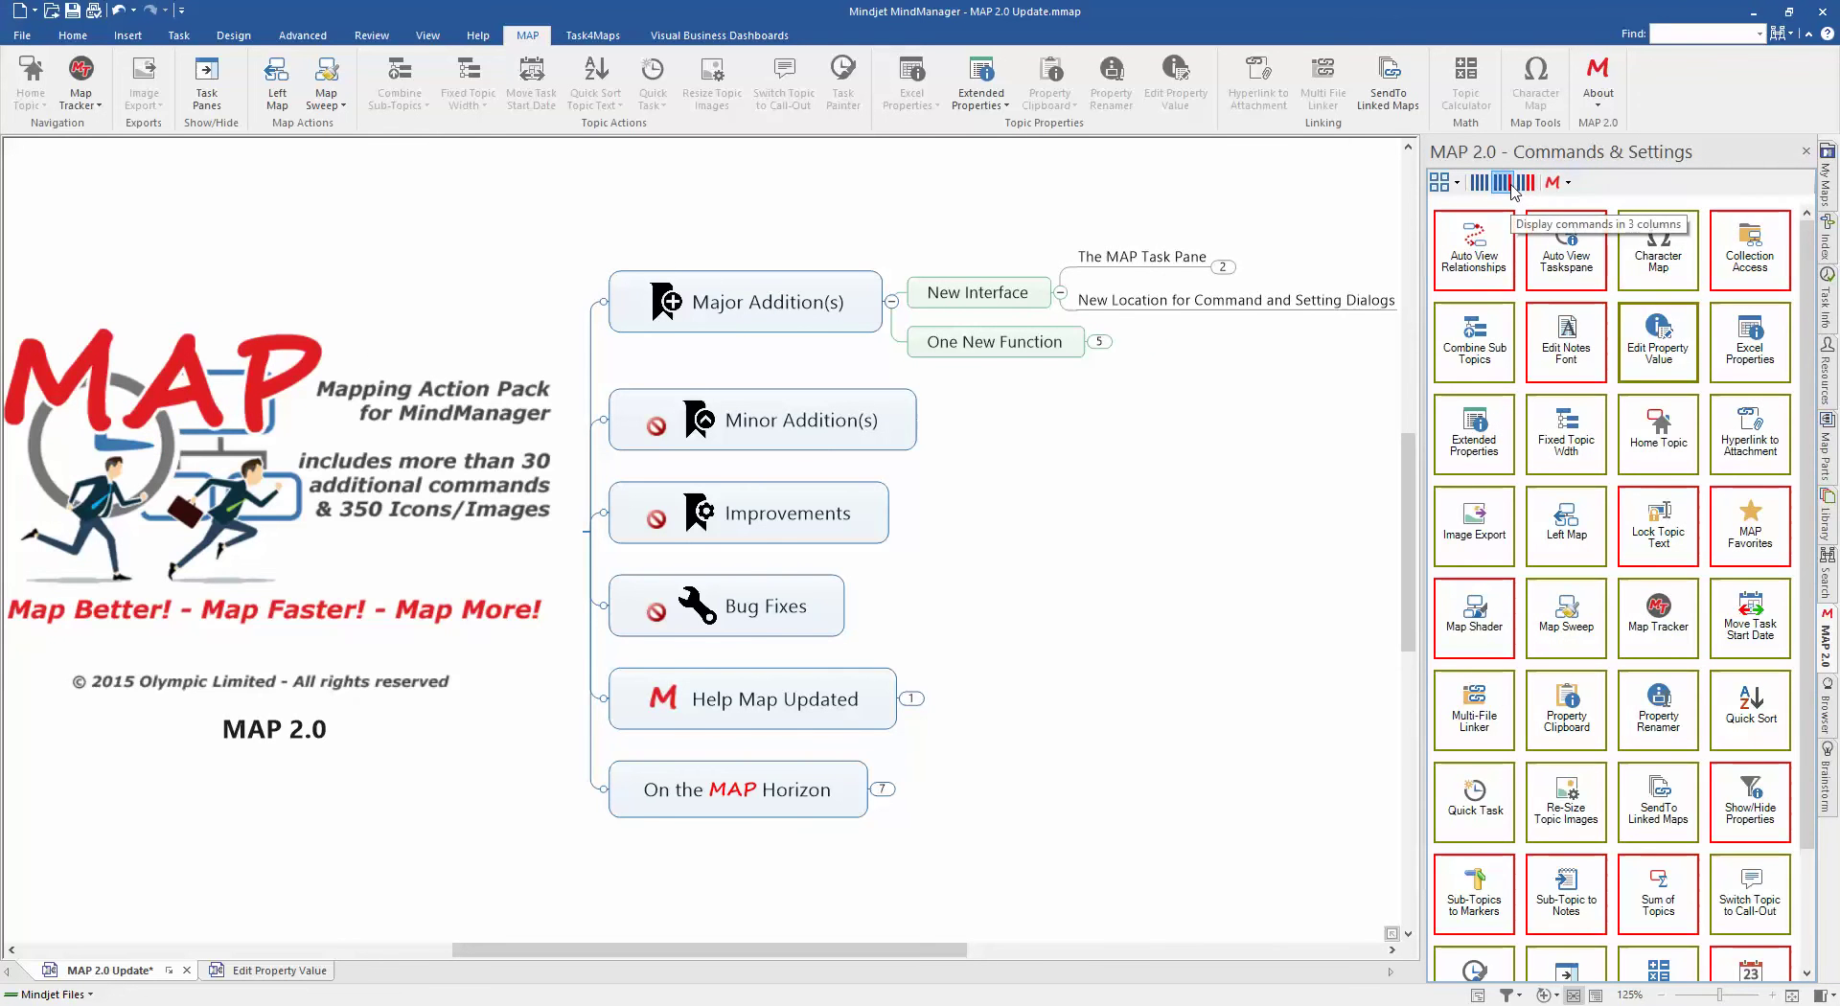
left_click(1510, 188)
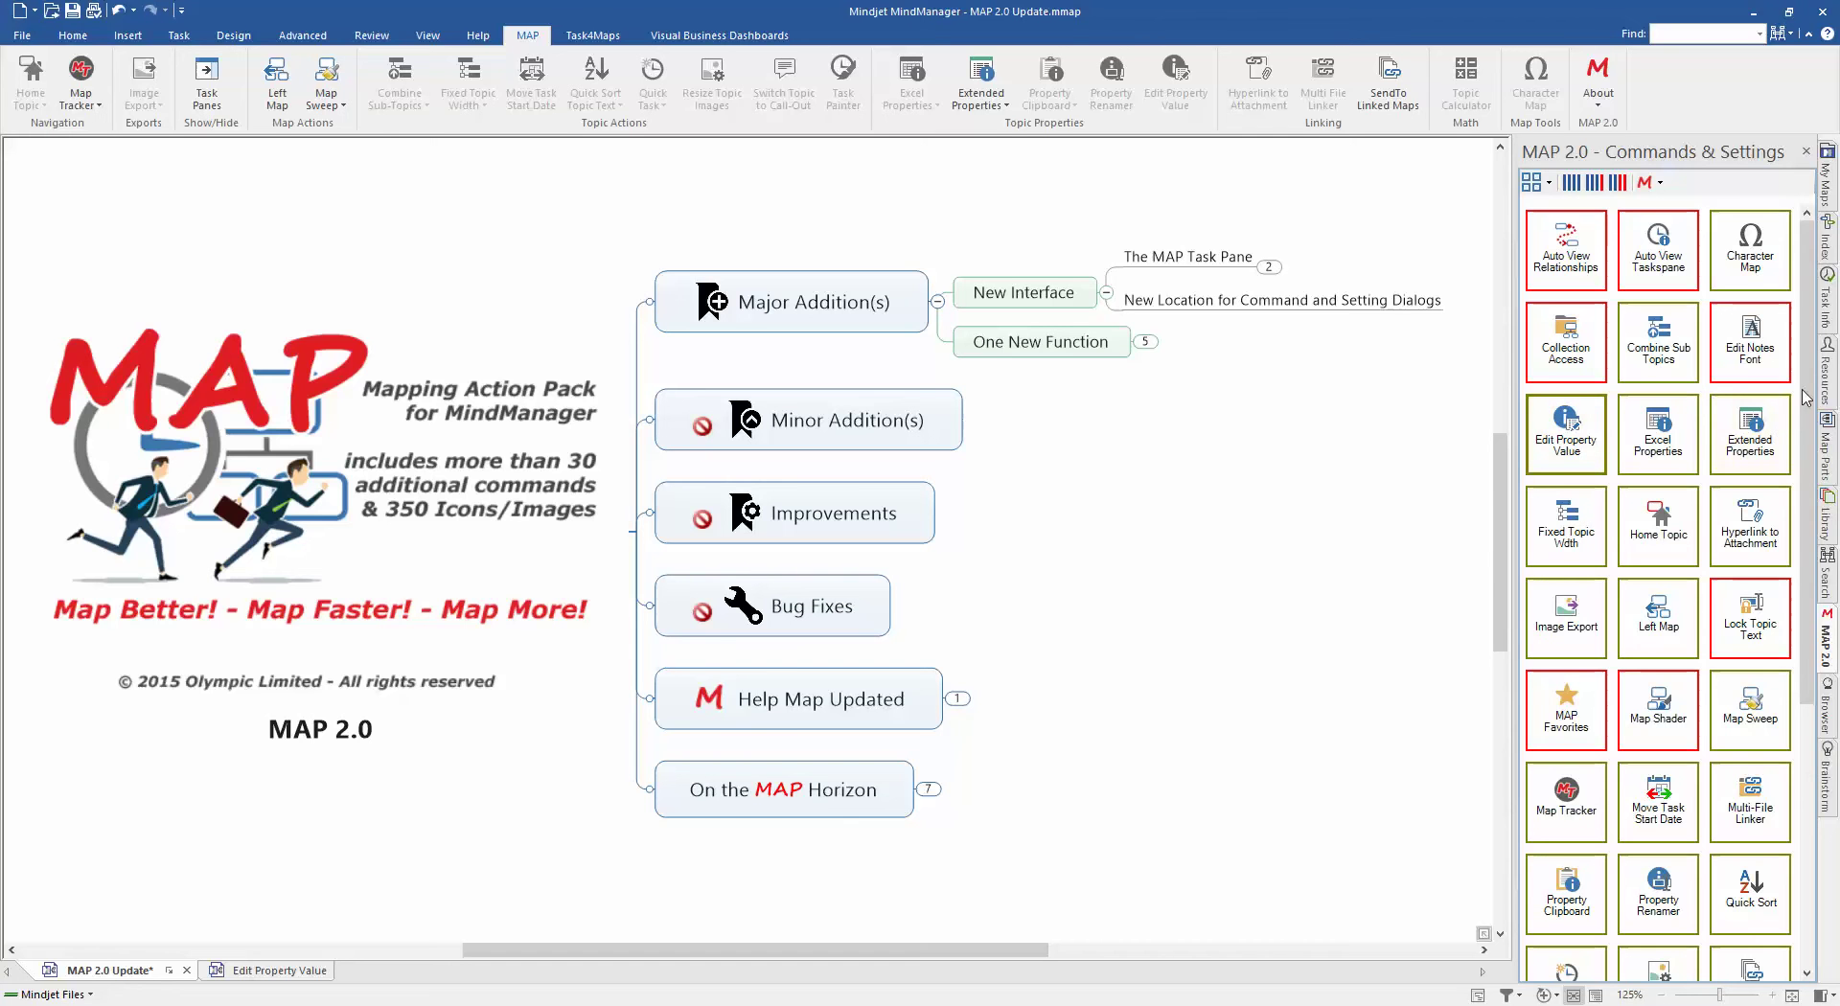
mouse_move(1805, 397)
left_mouse_down()
mouse_move(1814, 675)
mouse_move(1805, 419)
left_mouse_up()
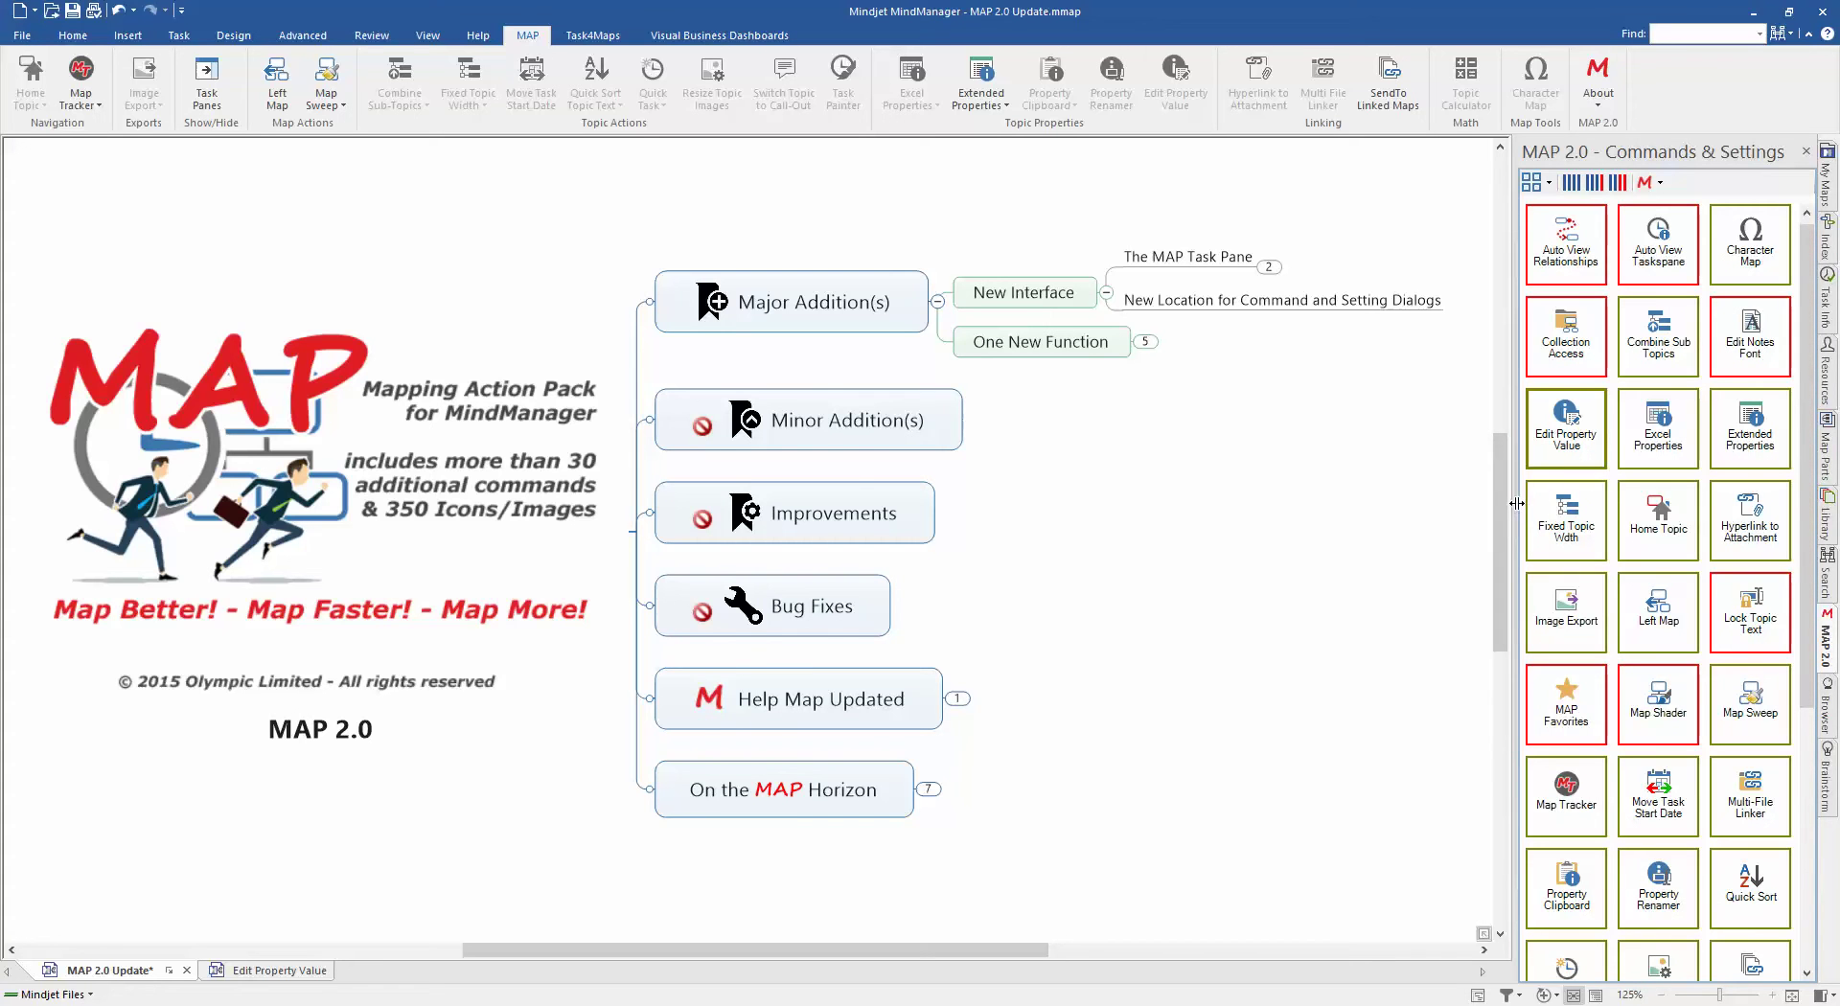
left_click_drag(1517, 506, 1358, 518)
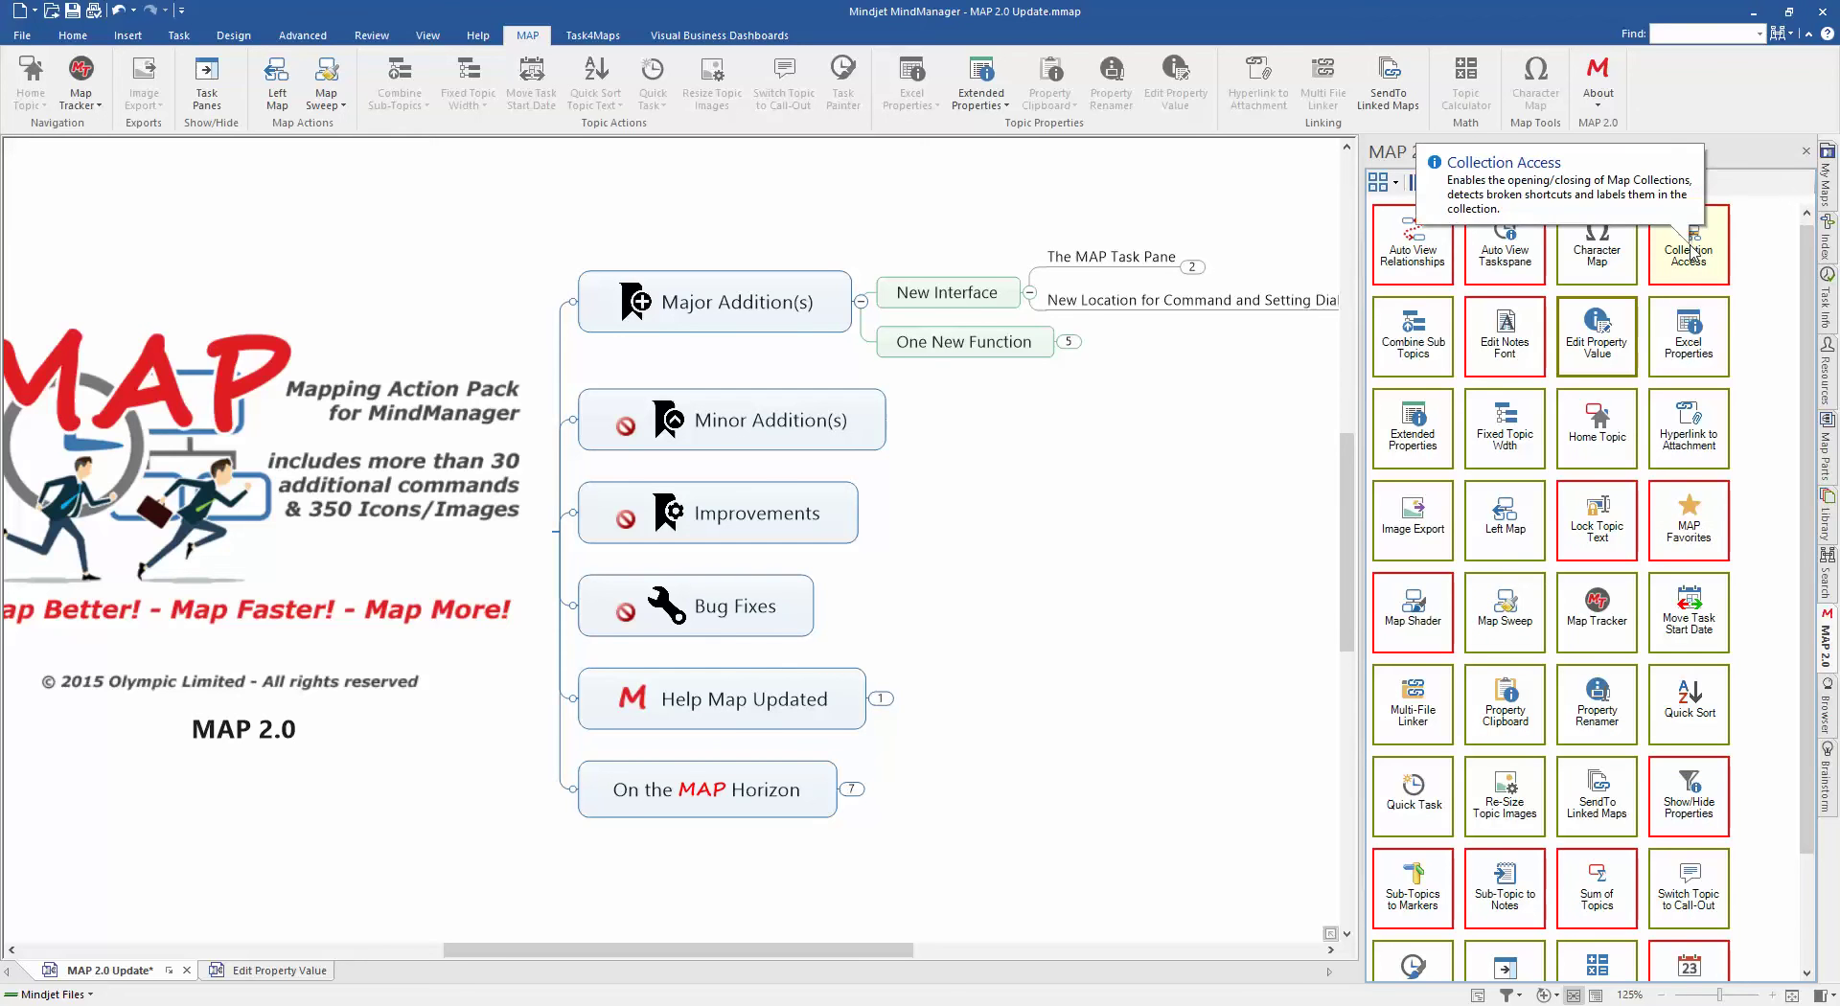
right_click(1691, 254)
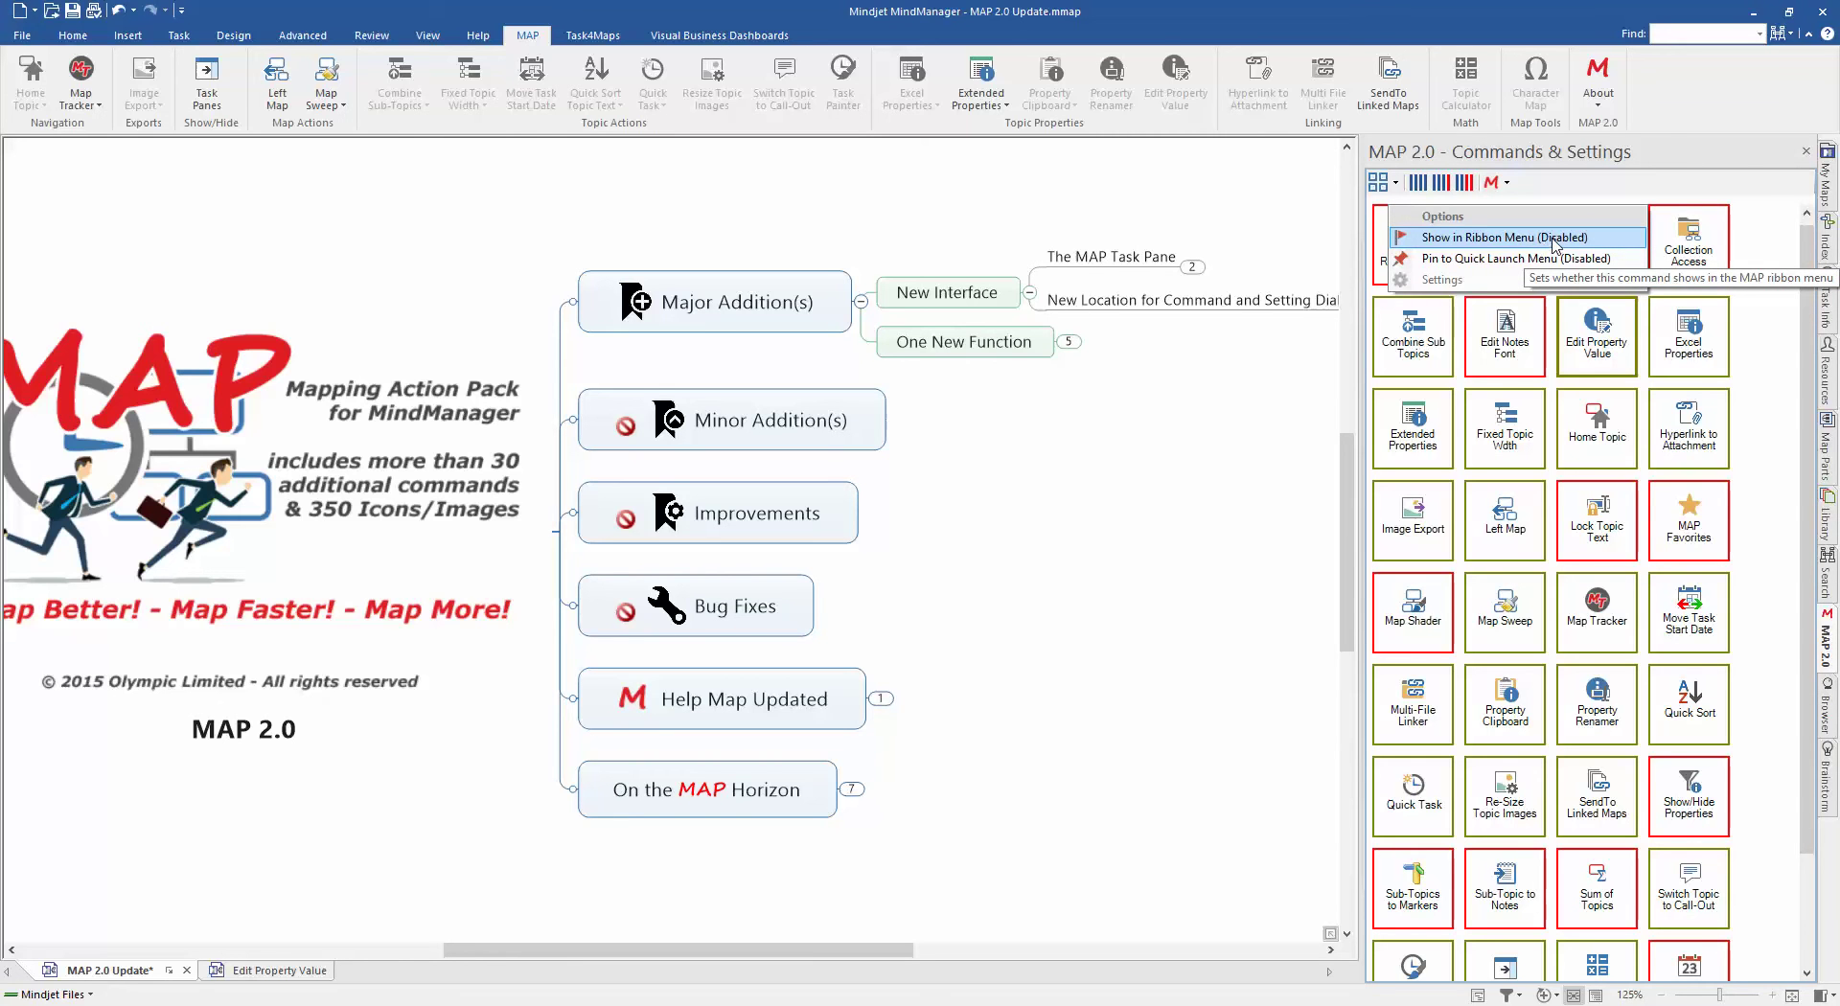
left_click(1554, 240)
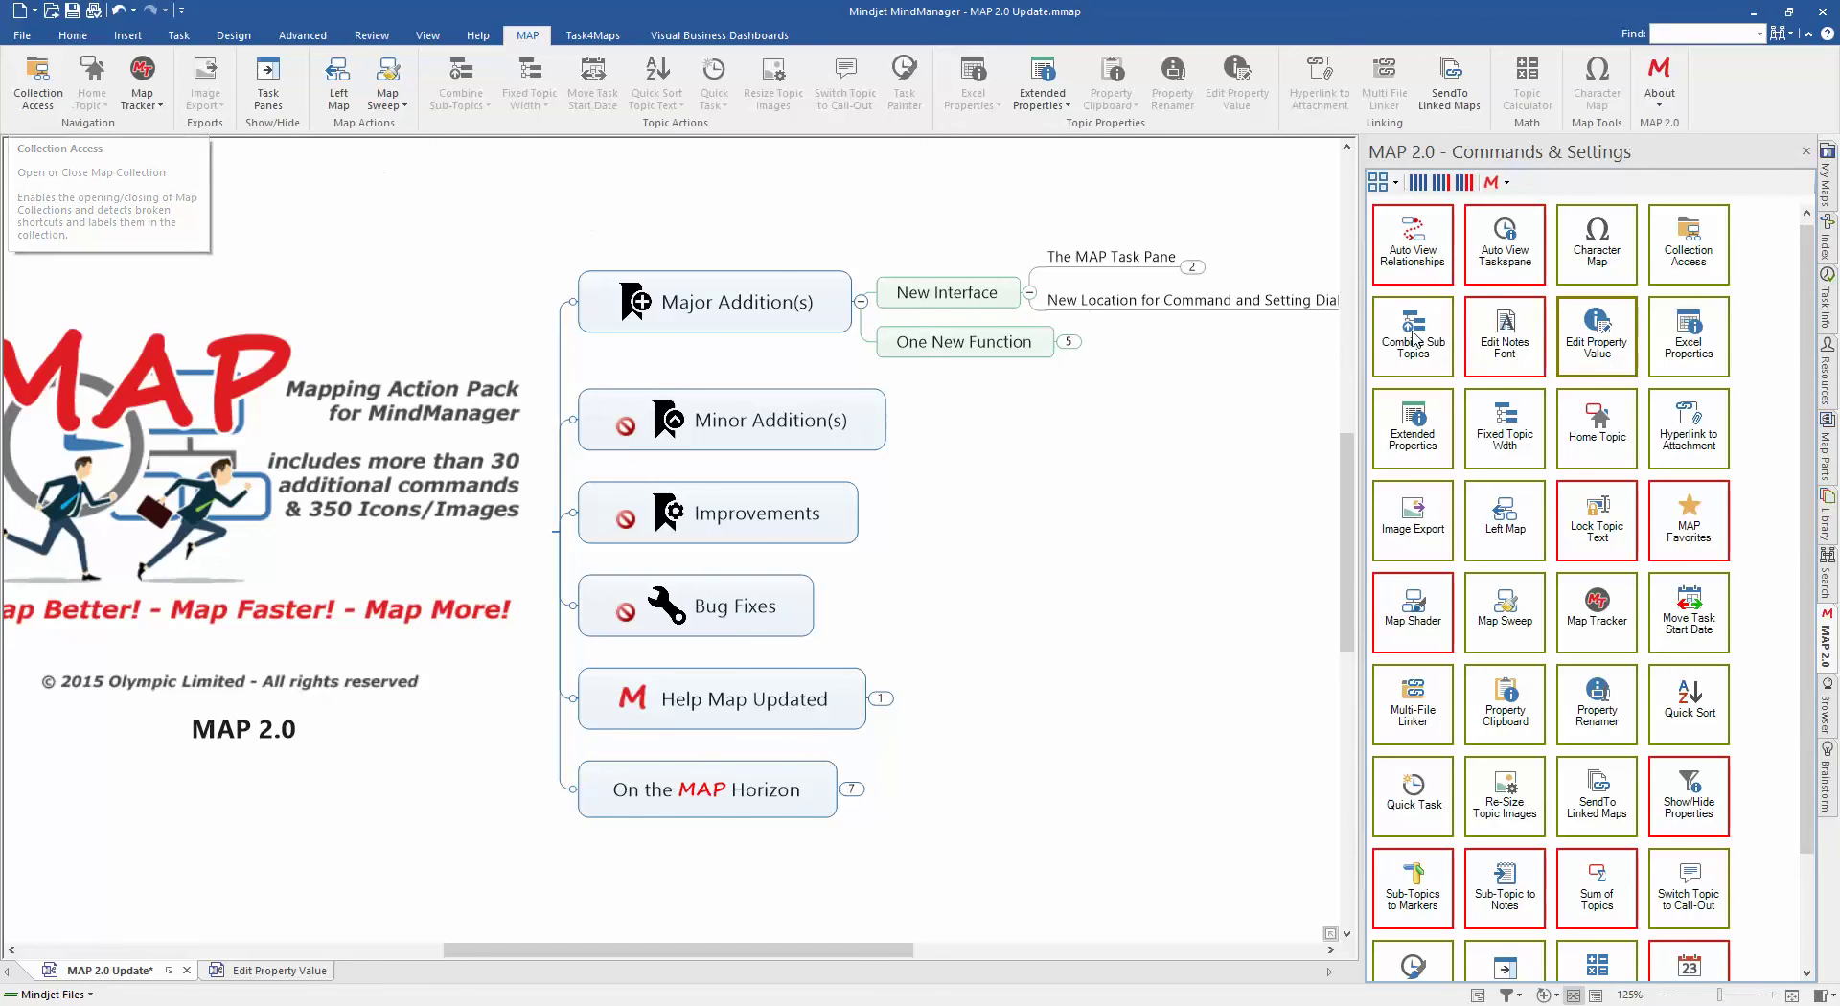
right_click(1667, 259)
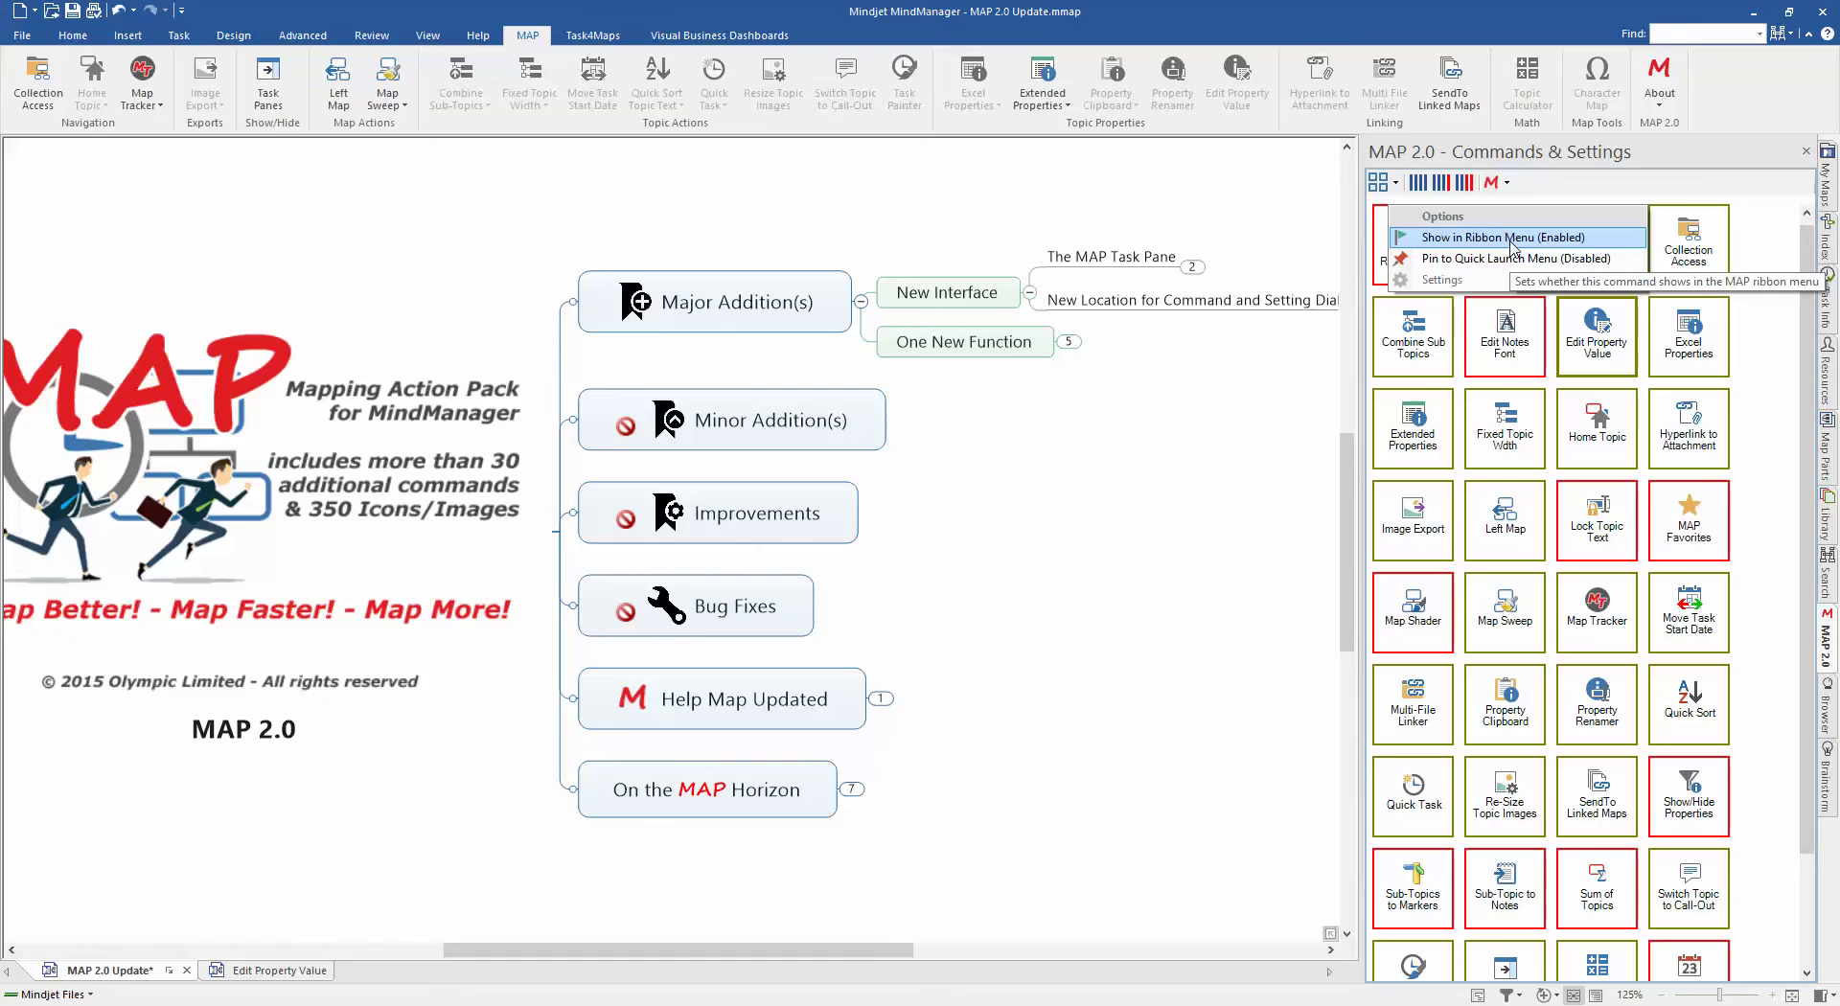
left_click(1511, 247)
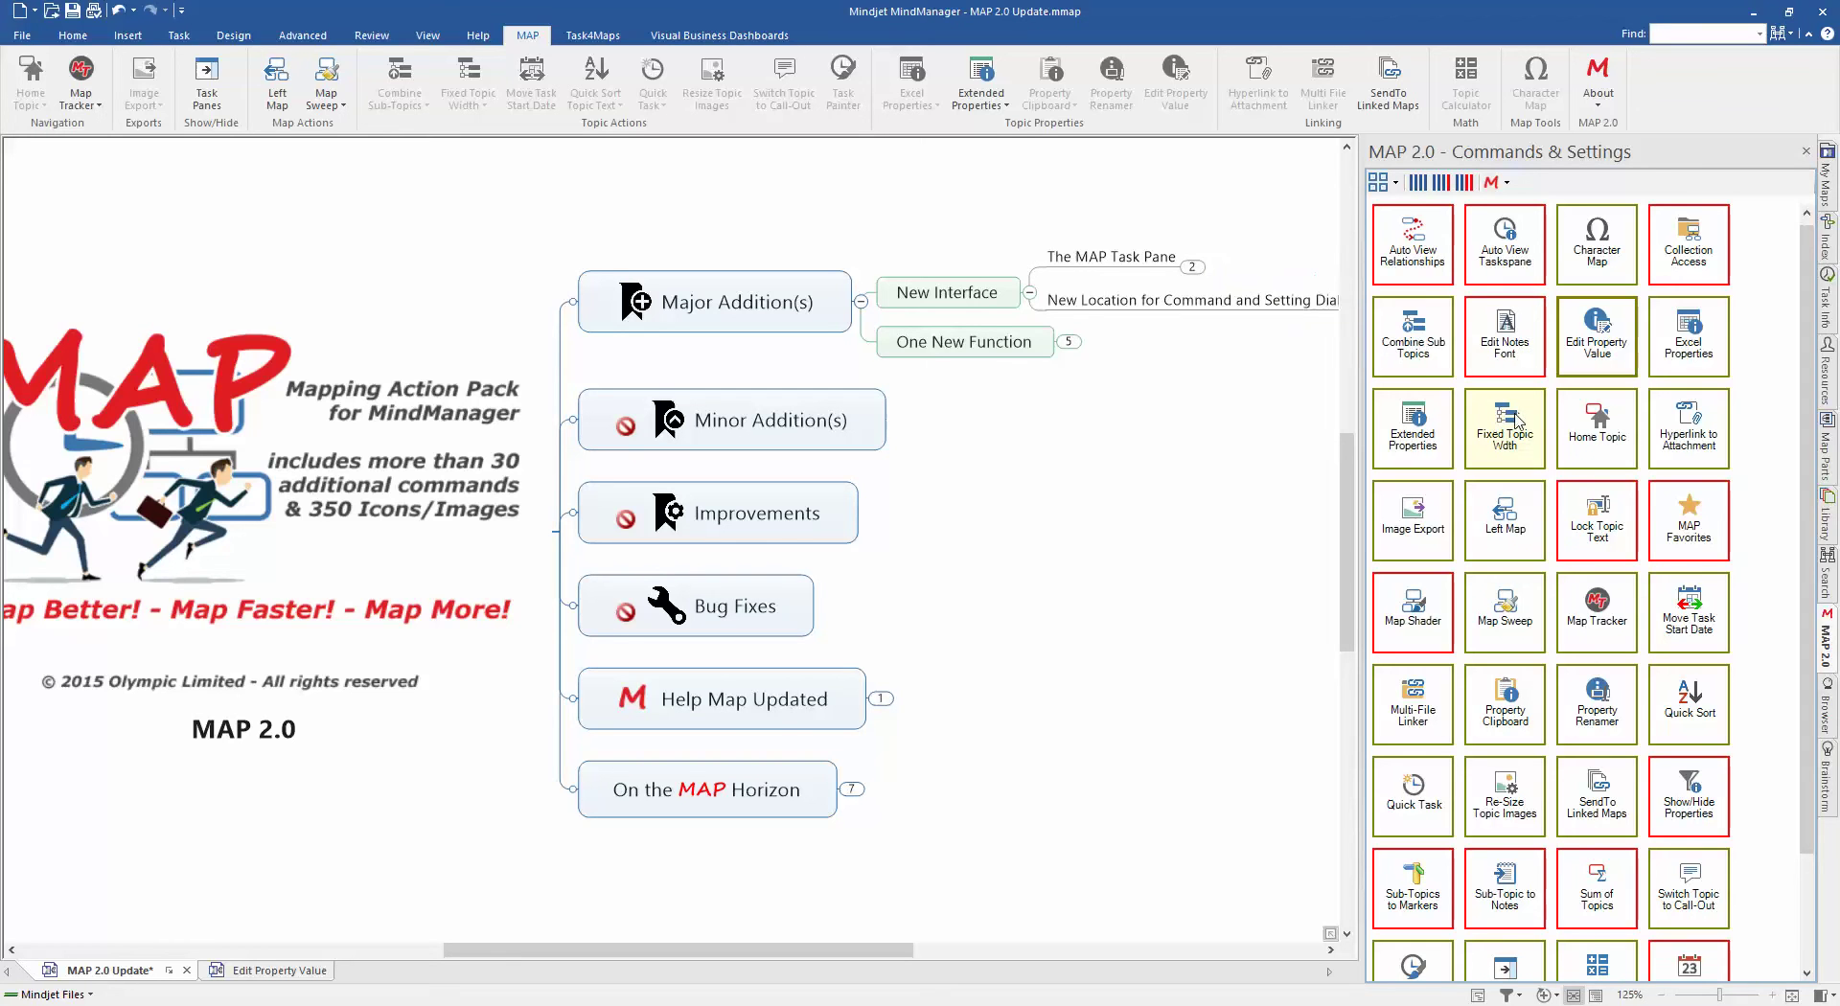
left_click(1506, 184)
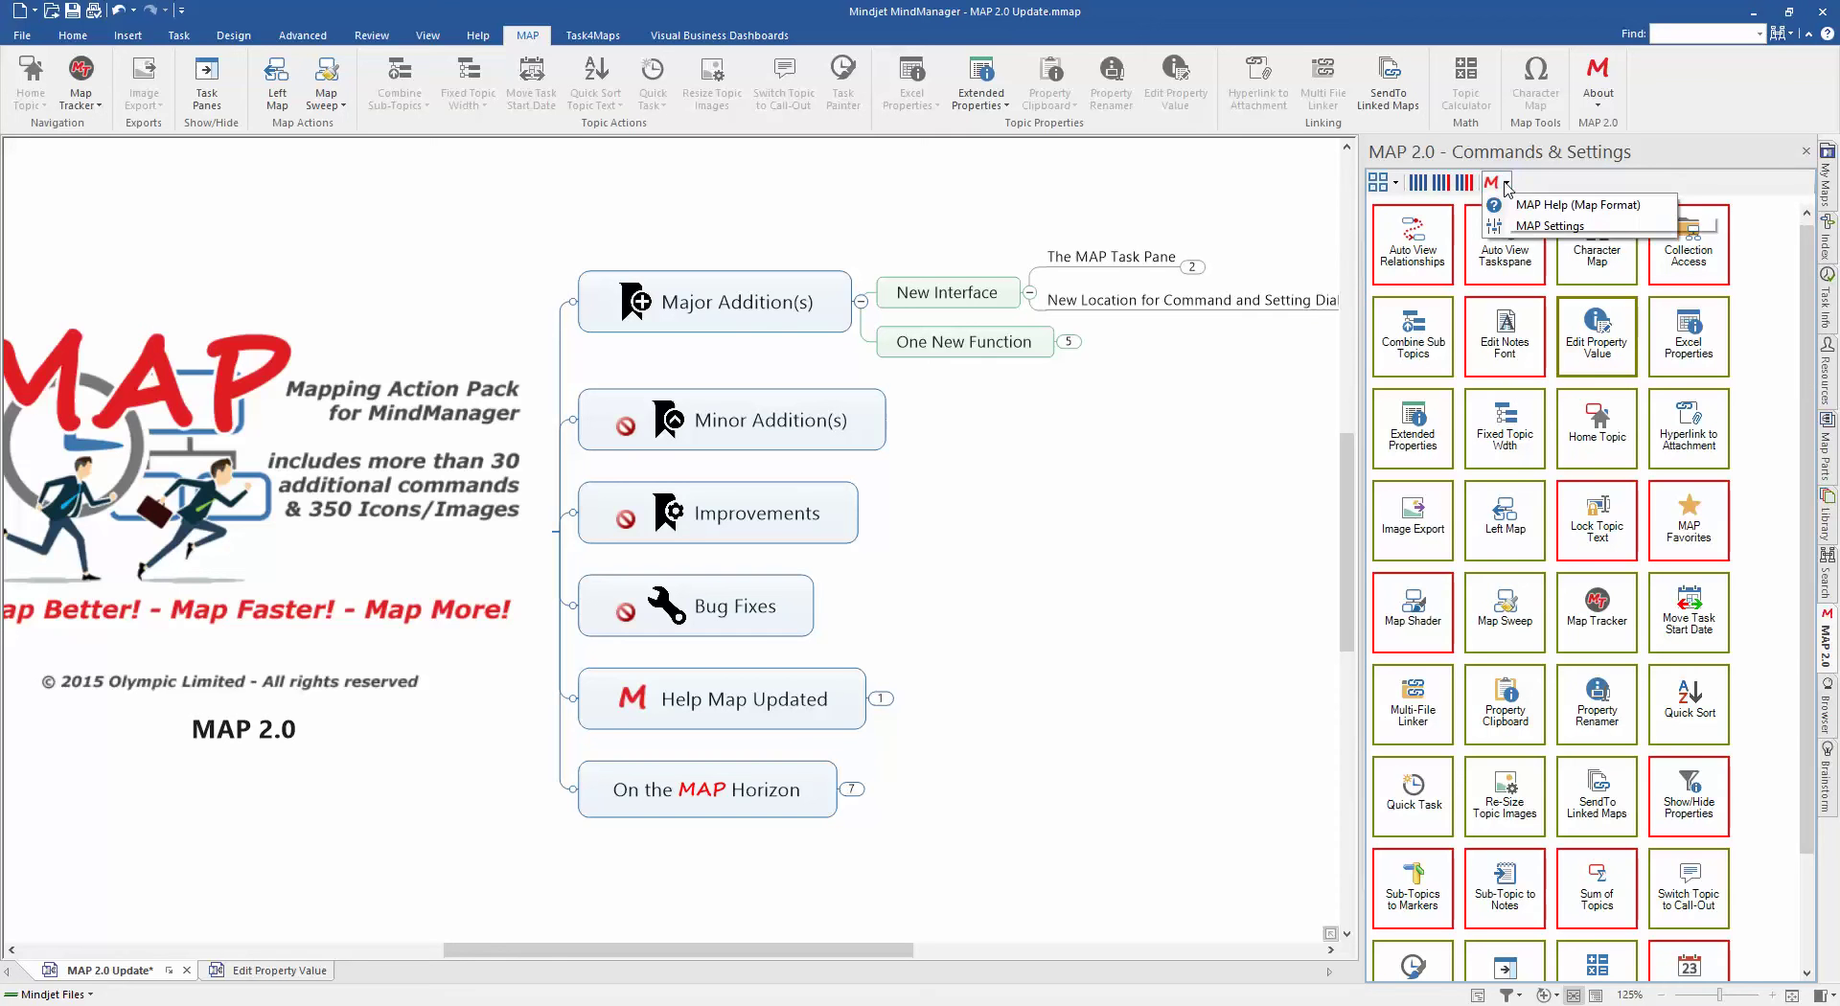
left_click(1549, 227)
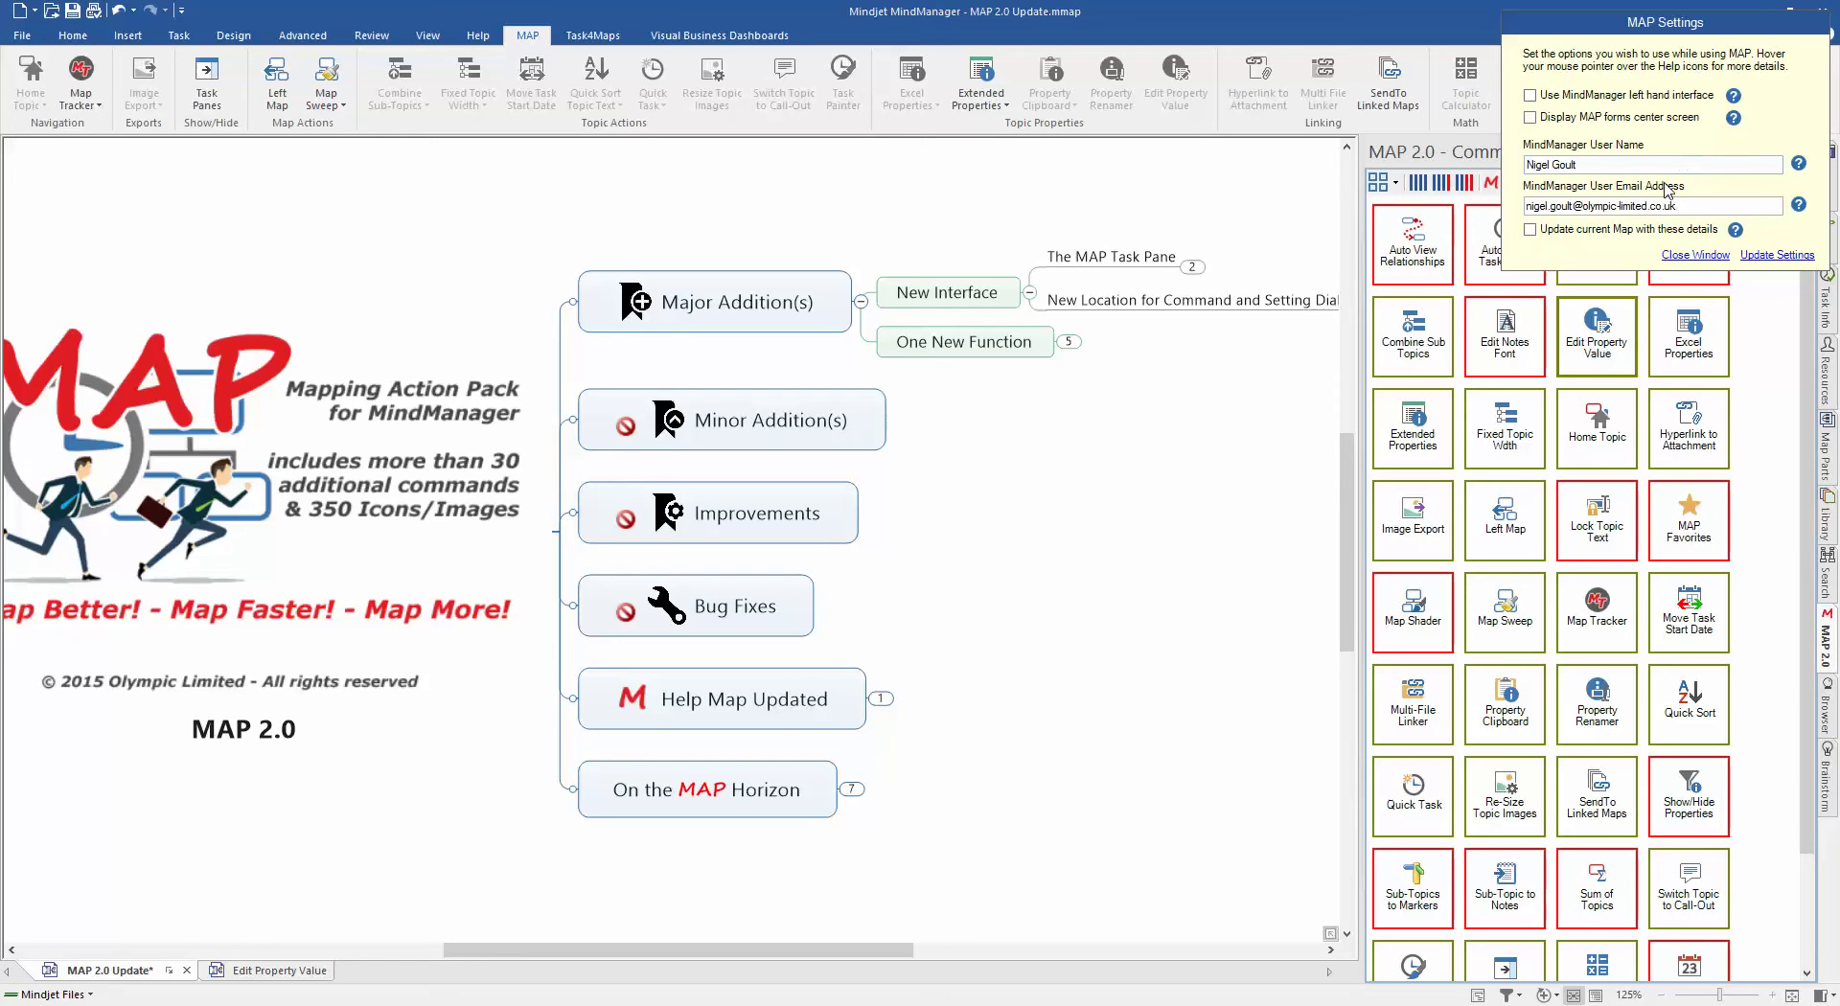
left_click(1679, 255)
right_click(1687, 330)
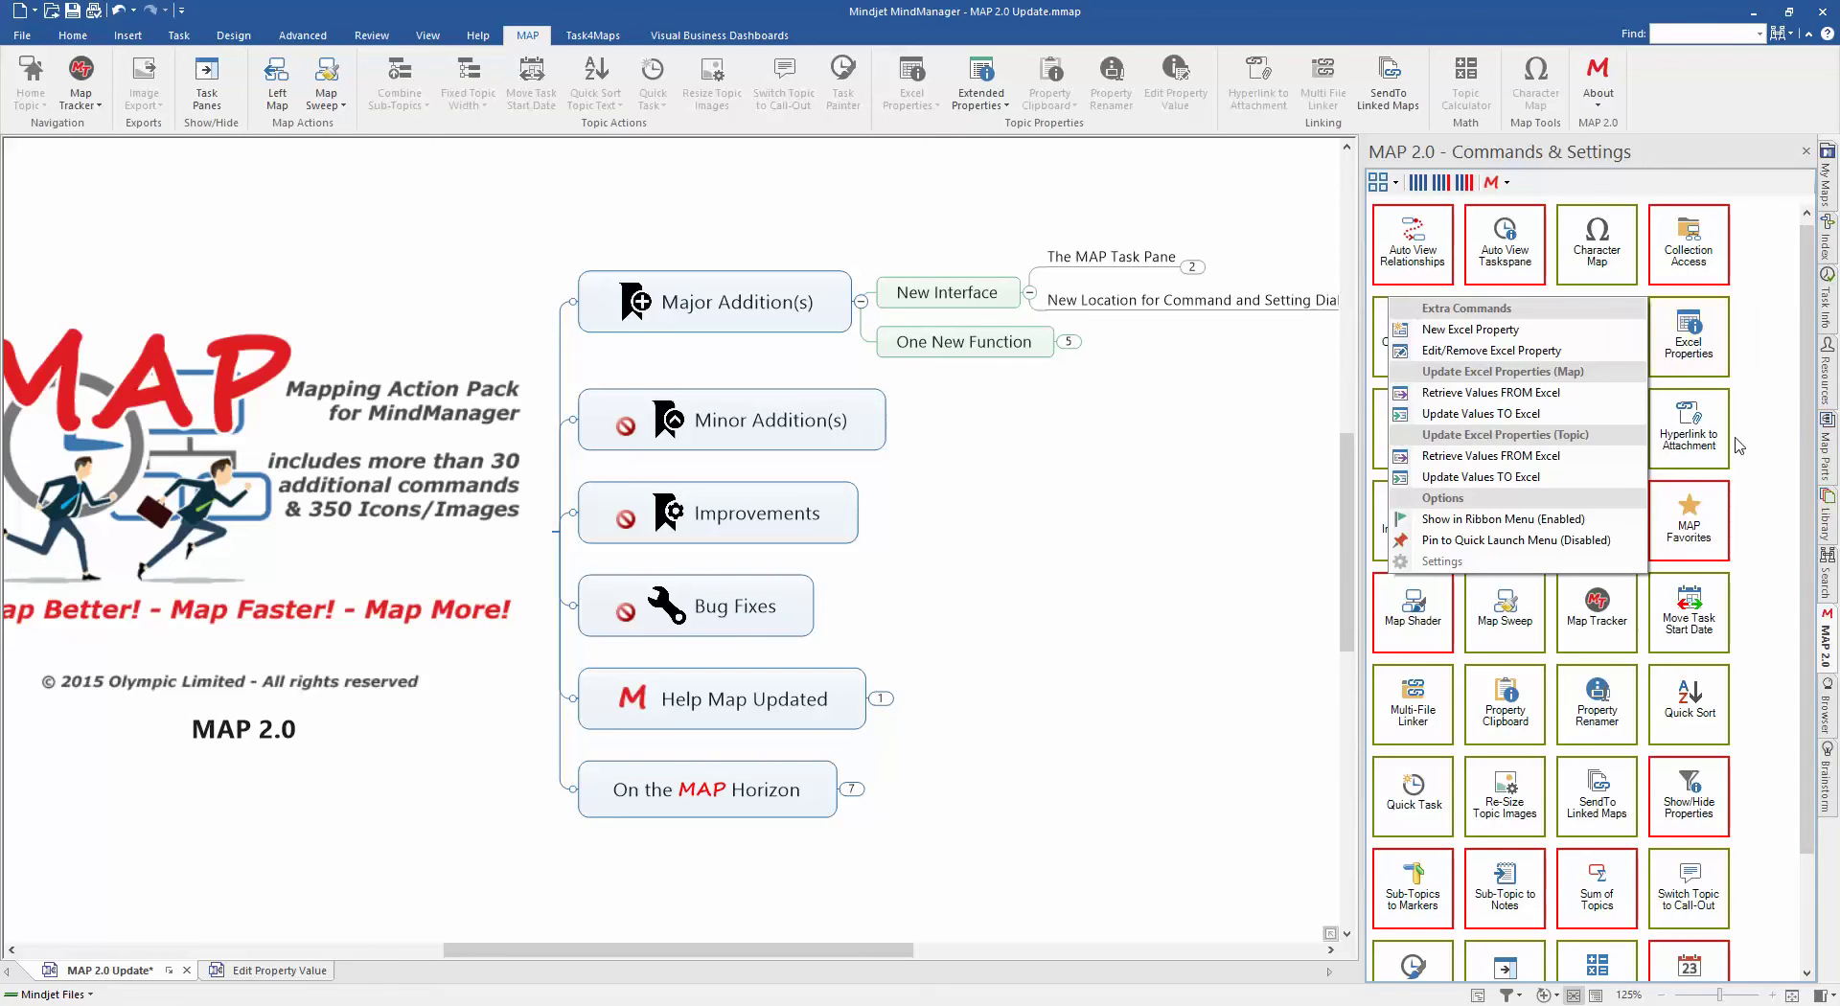
right_click(1686, 522)
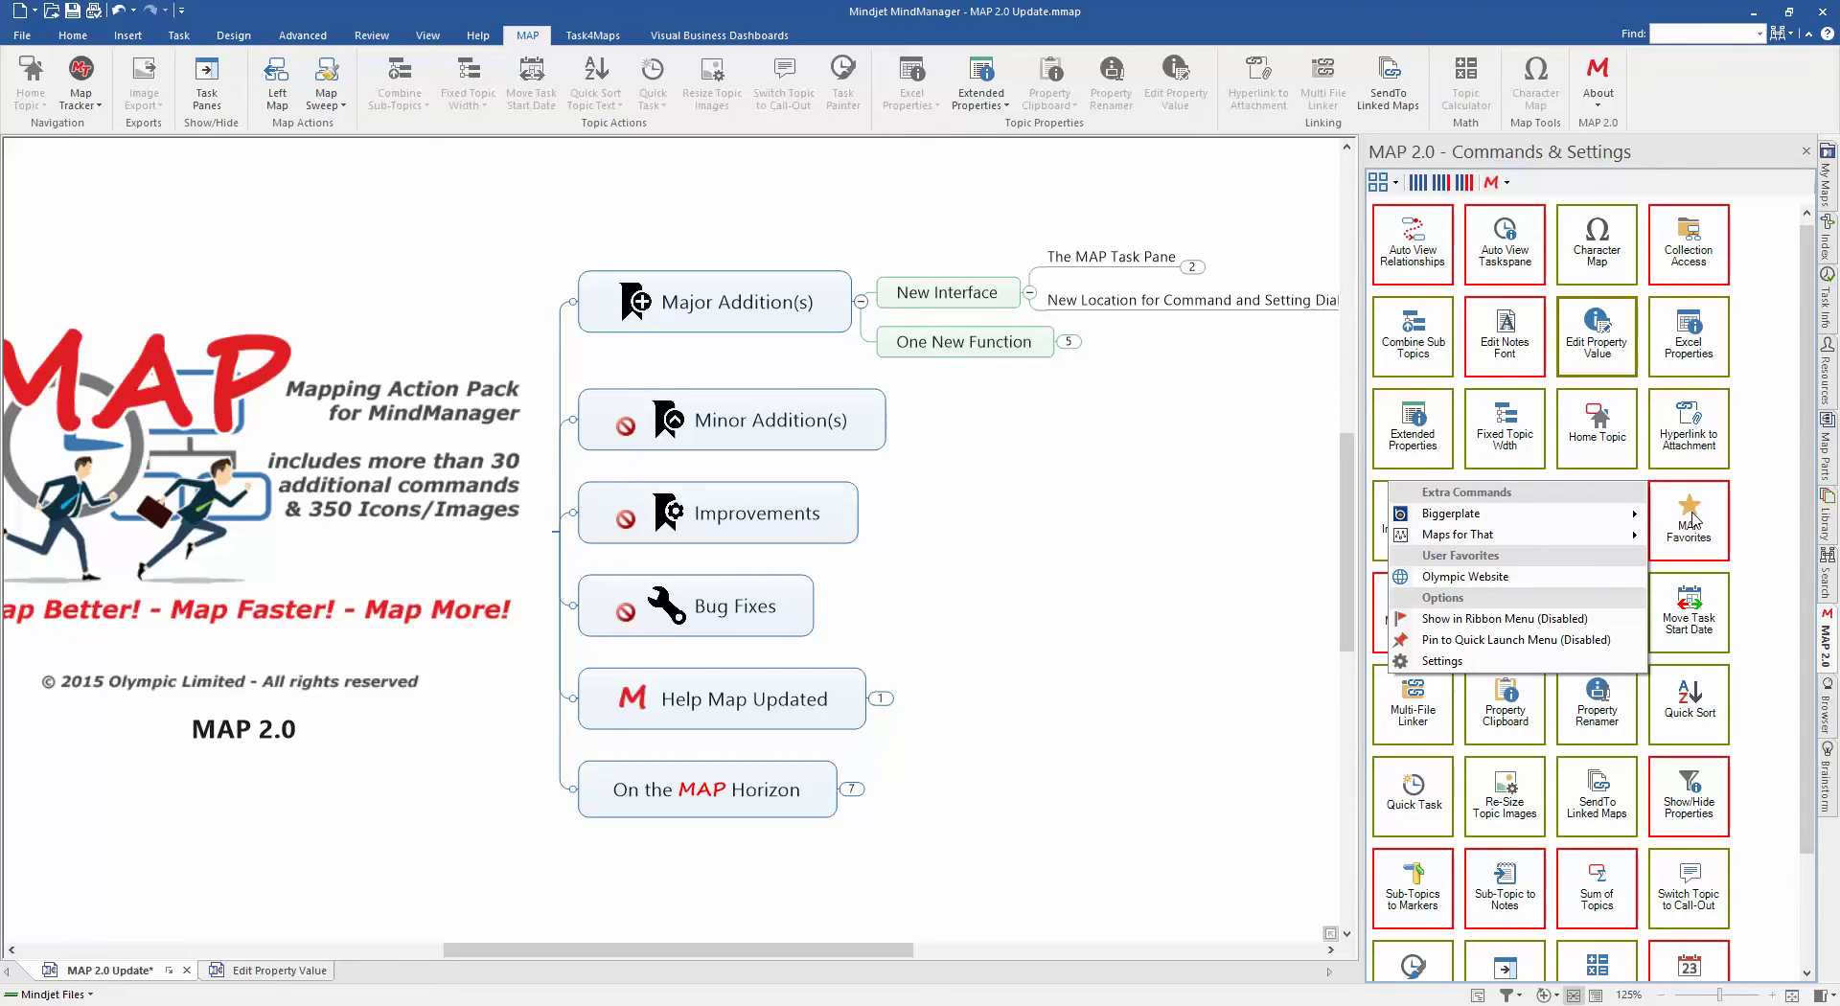
left_click(1443, 661)
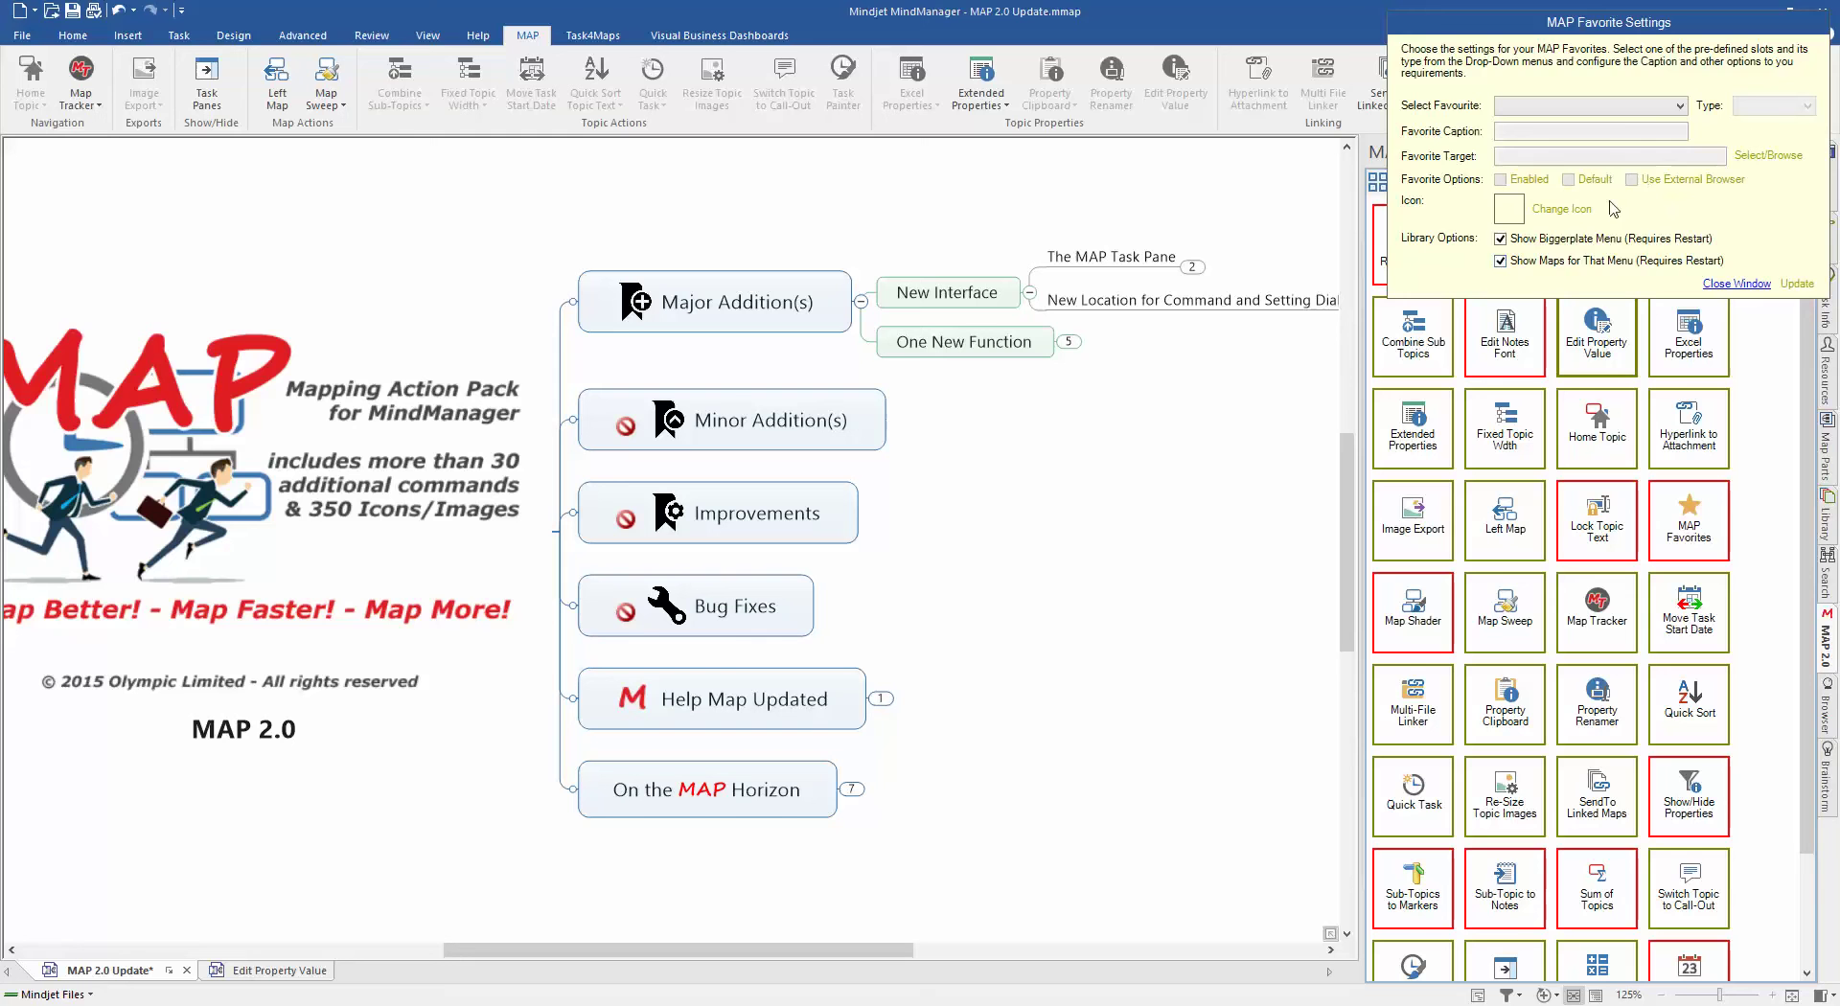
left_click(1730, 285)
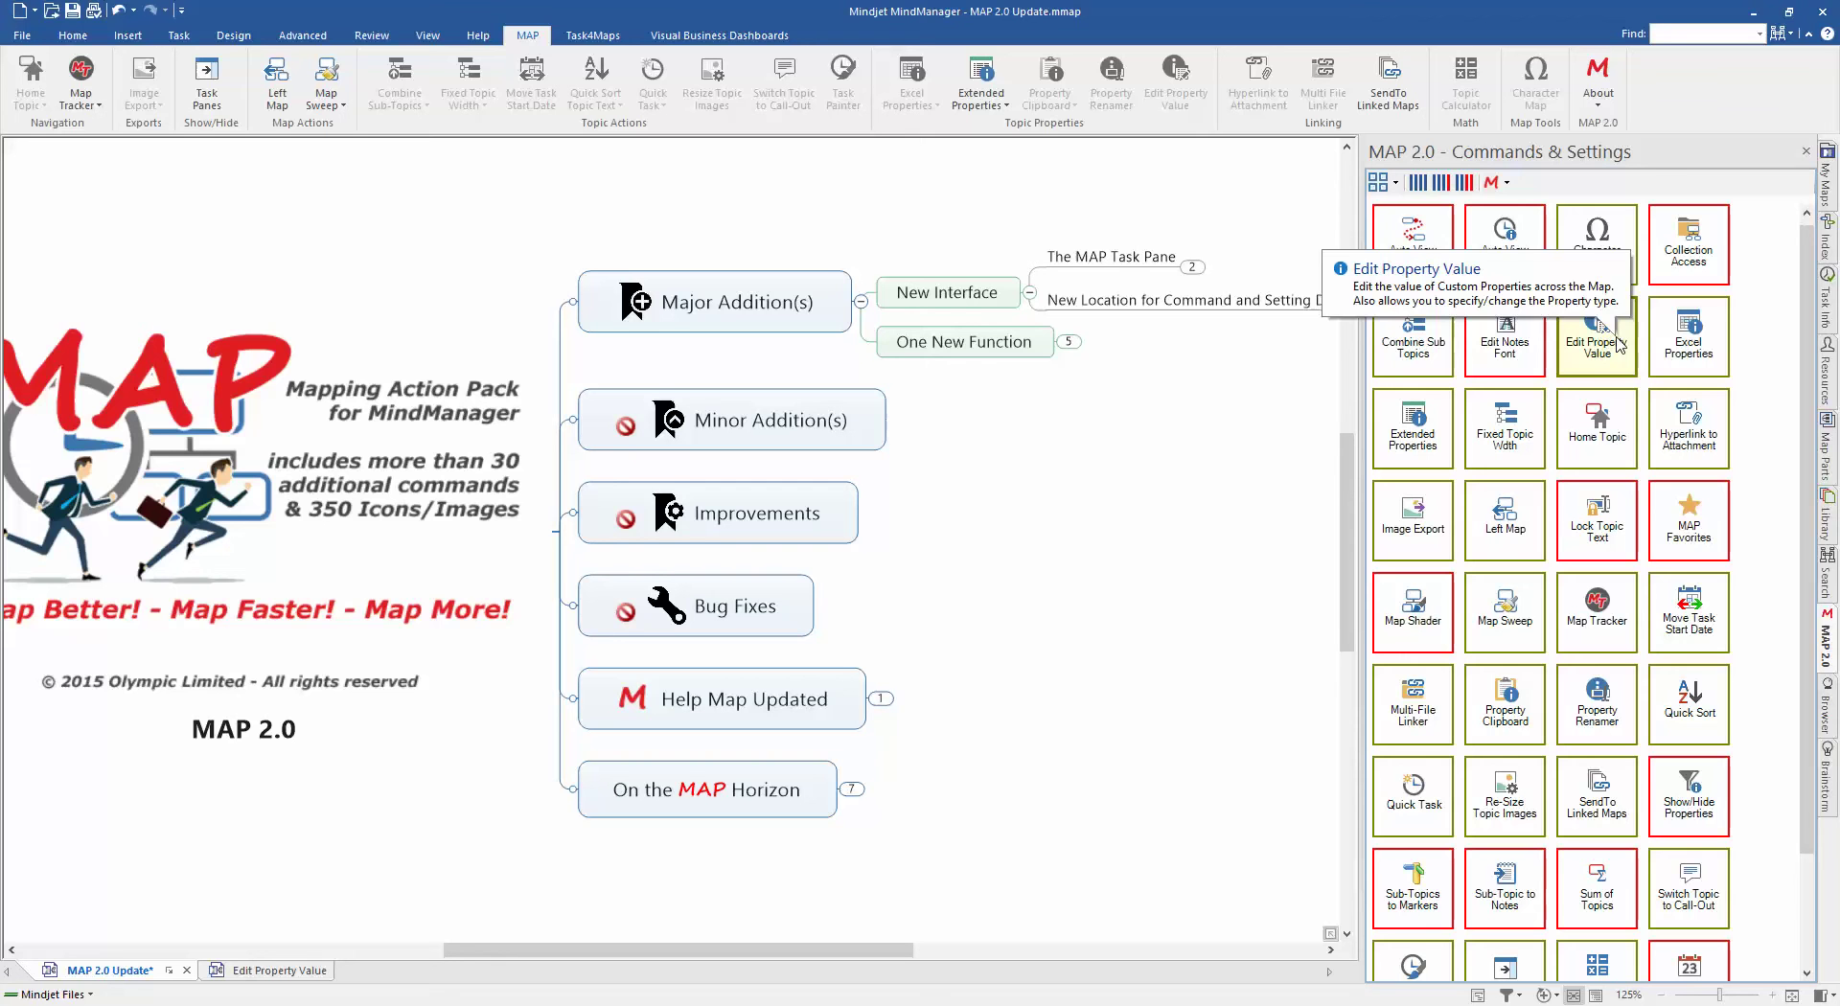
Step: Enable 'Use MindManager left hand interface' in MAP Settings so the pane docks left
left_click(1507, 184)
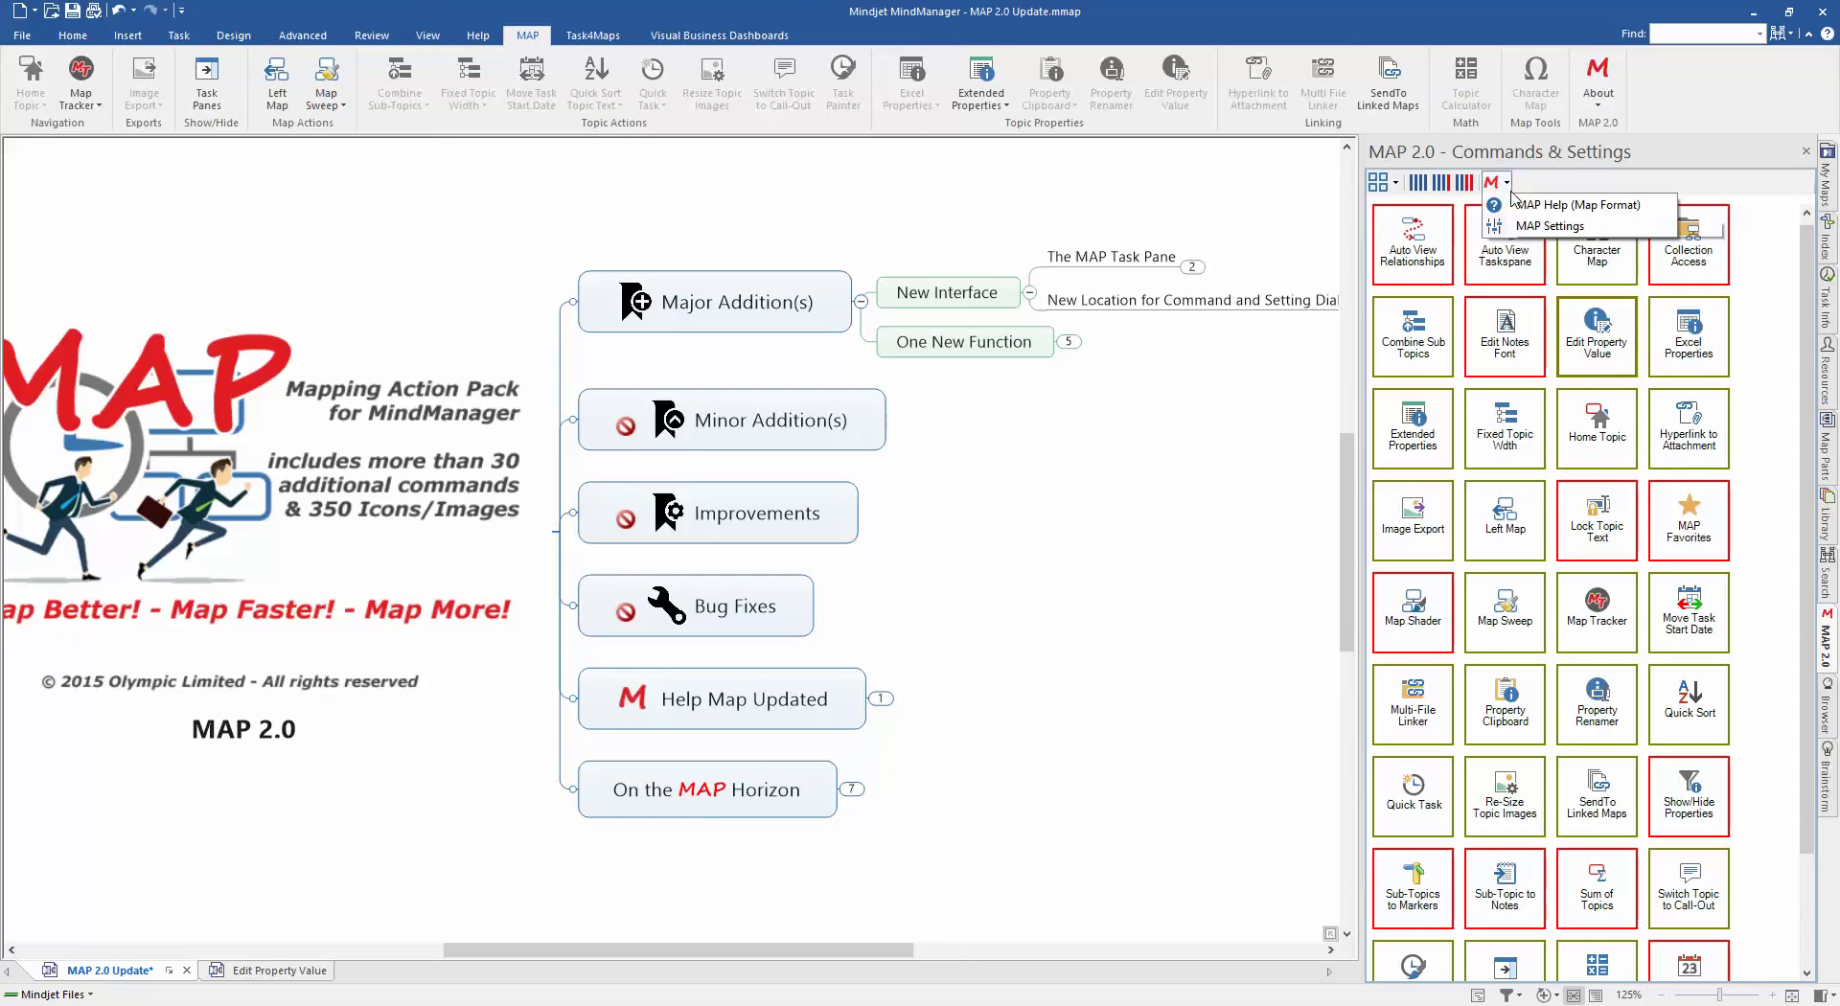
left_click(1544, 226)
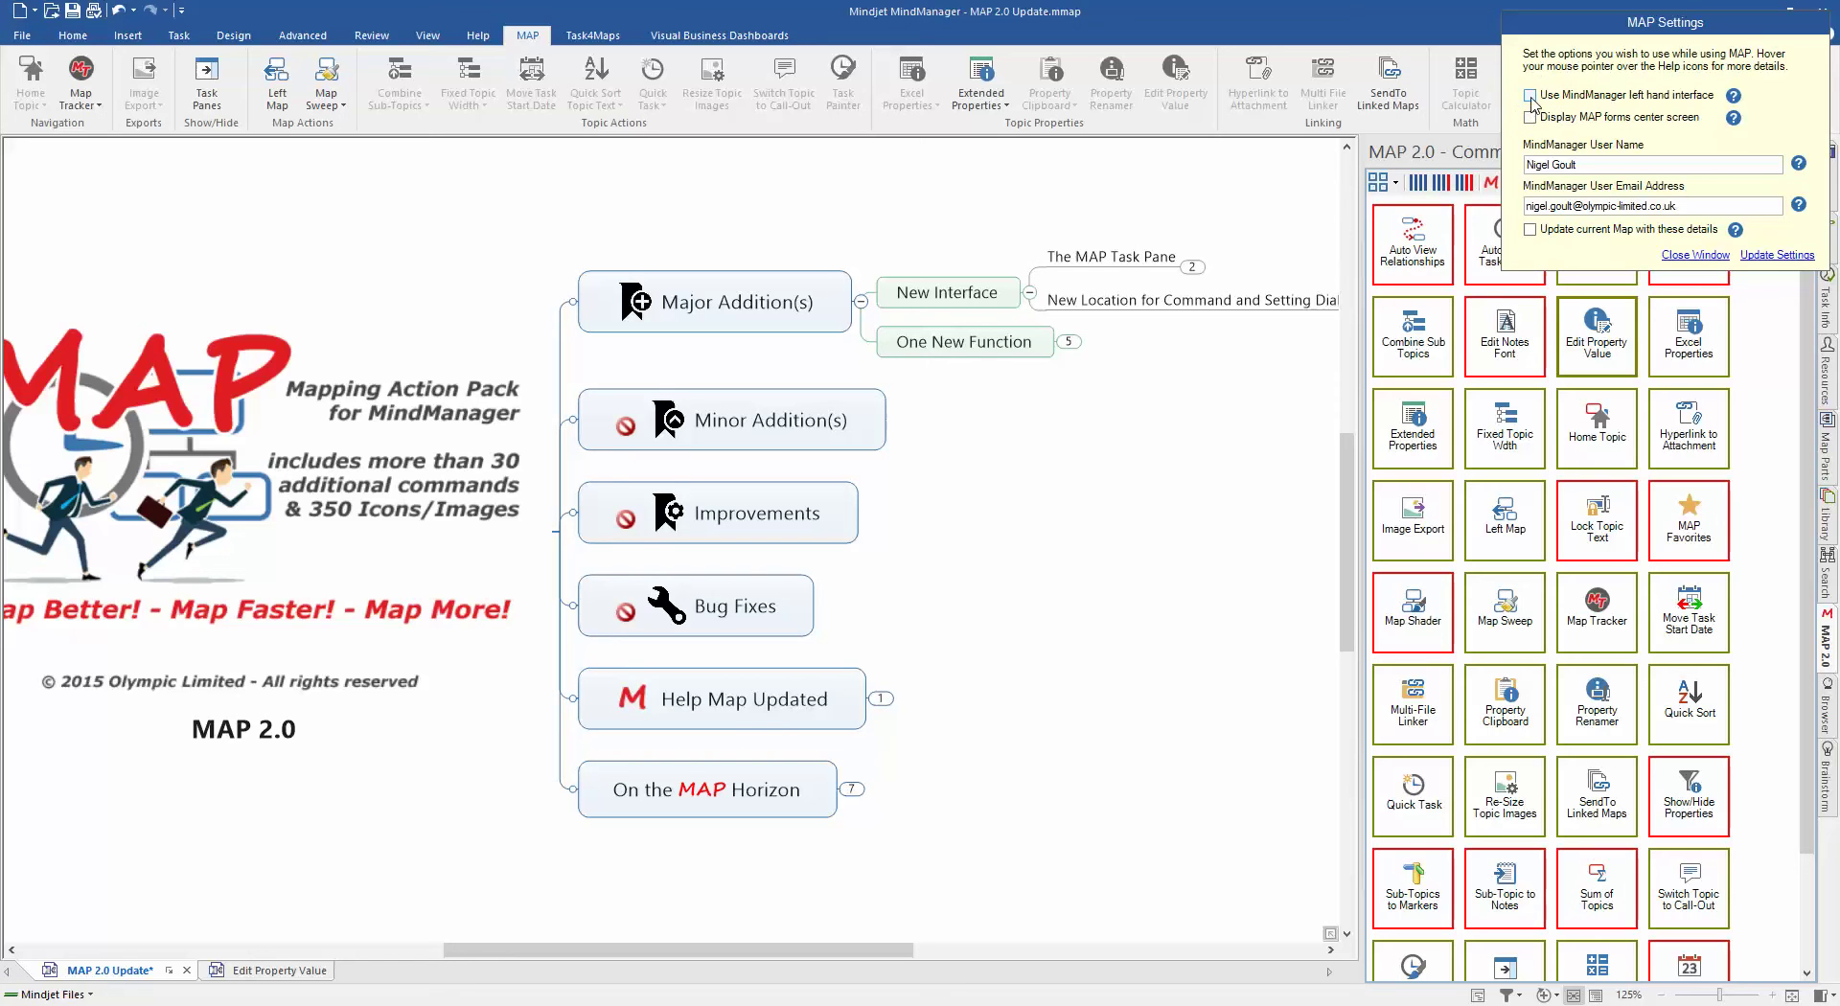
left_click(1766, 256)
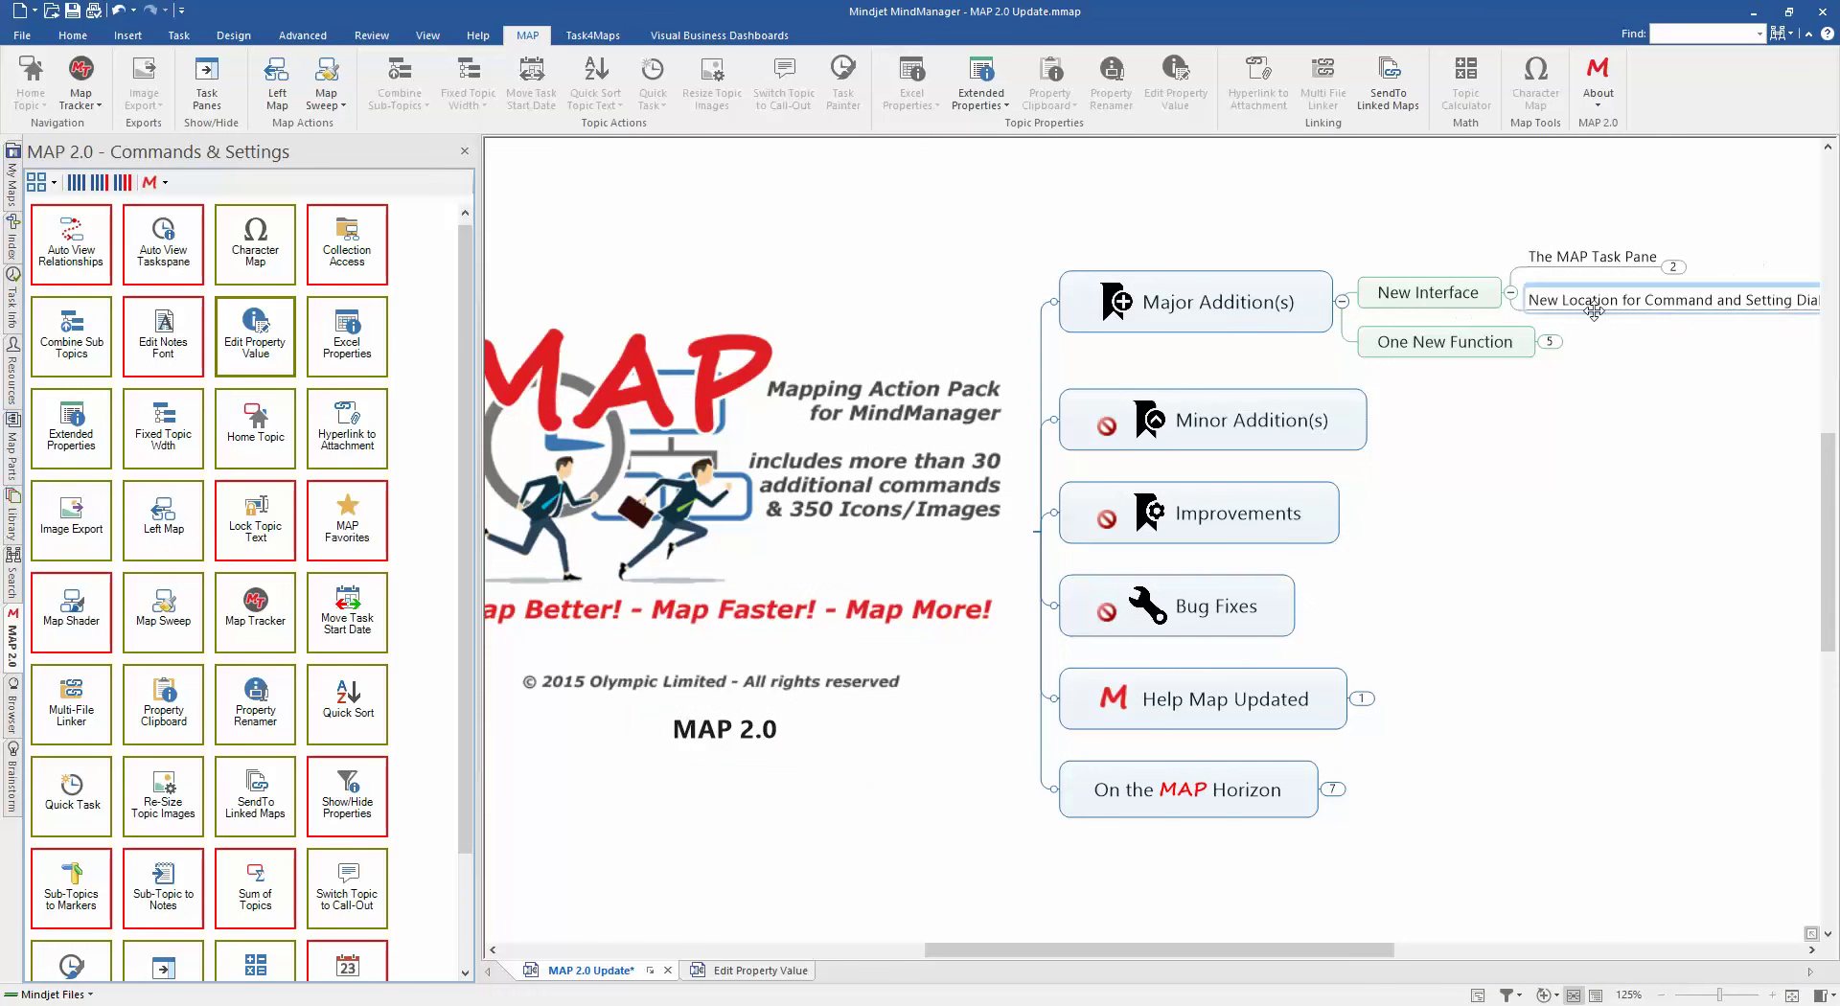
Step: Disable 'Use MindManager left hand interface' in MAP Settings to move the pane back right
left_click(786, 326)
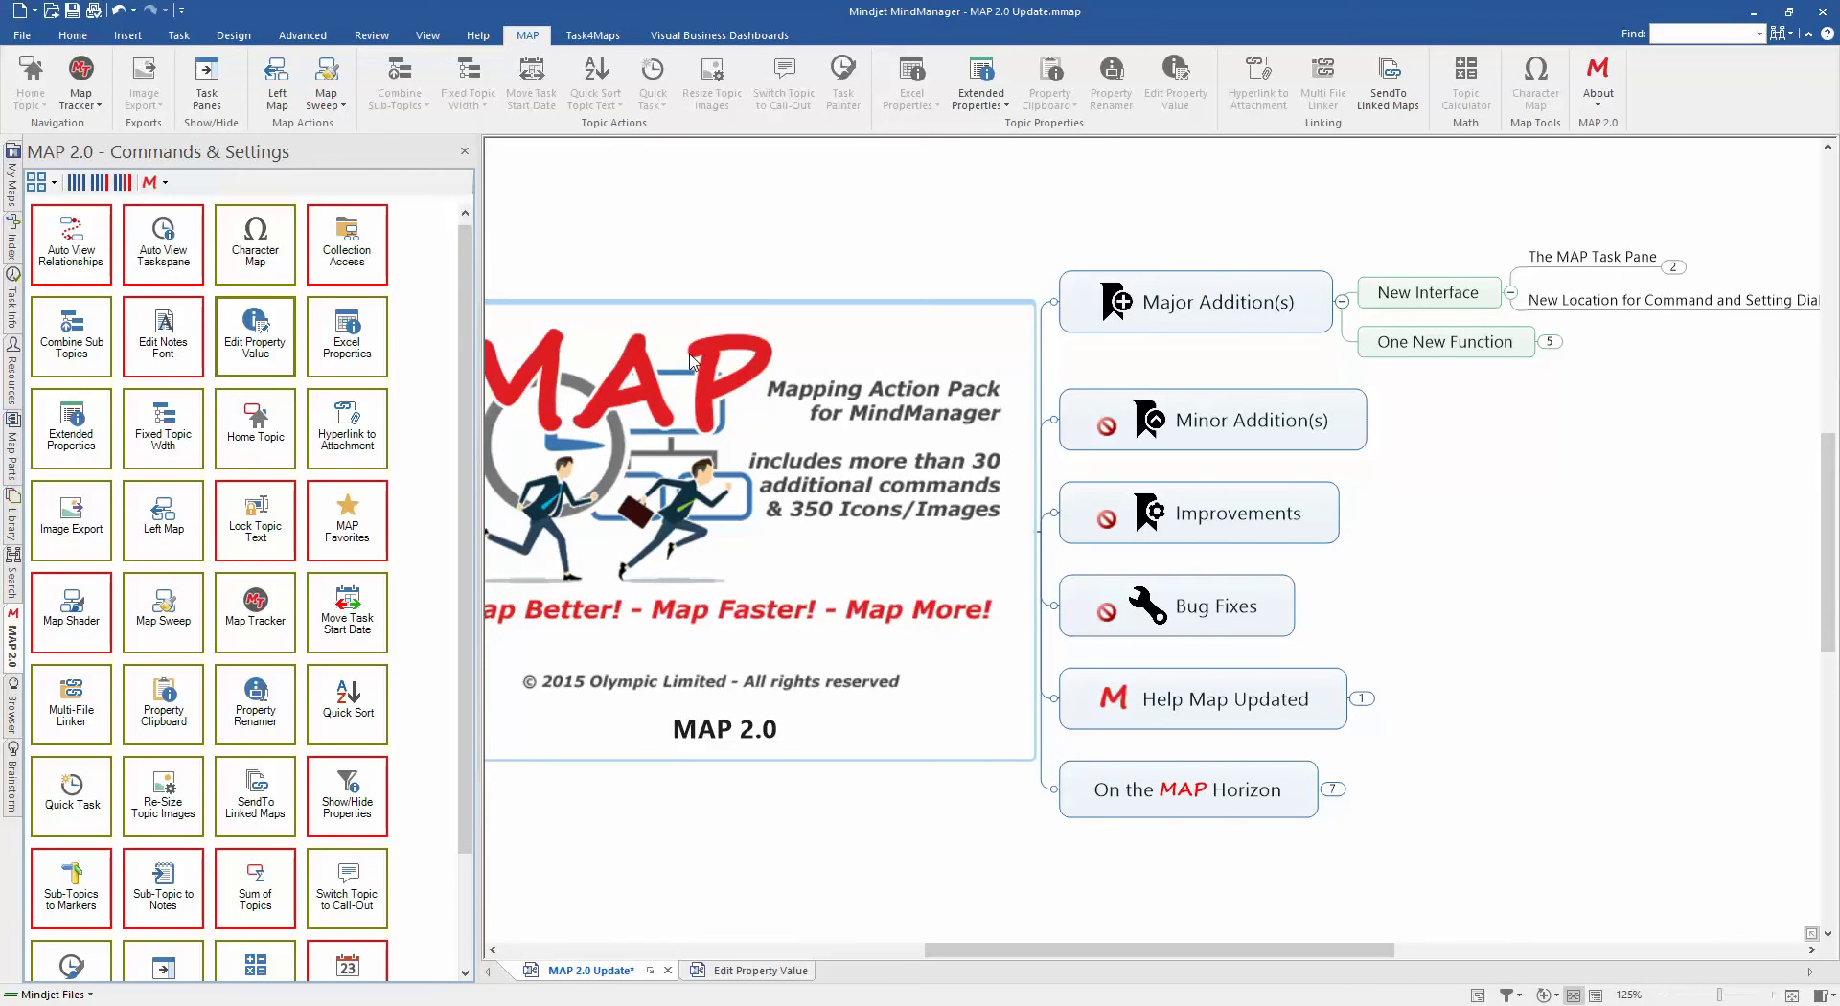
right_click(267, 343)
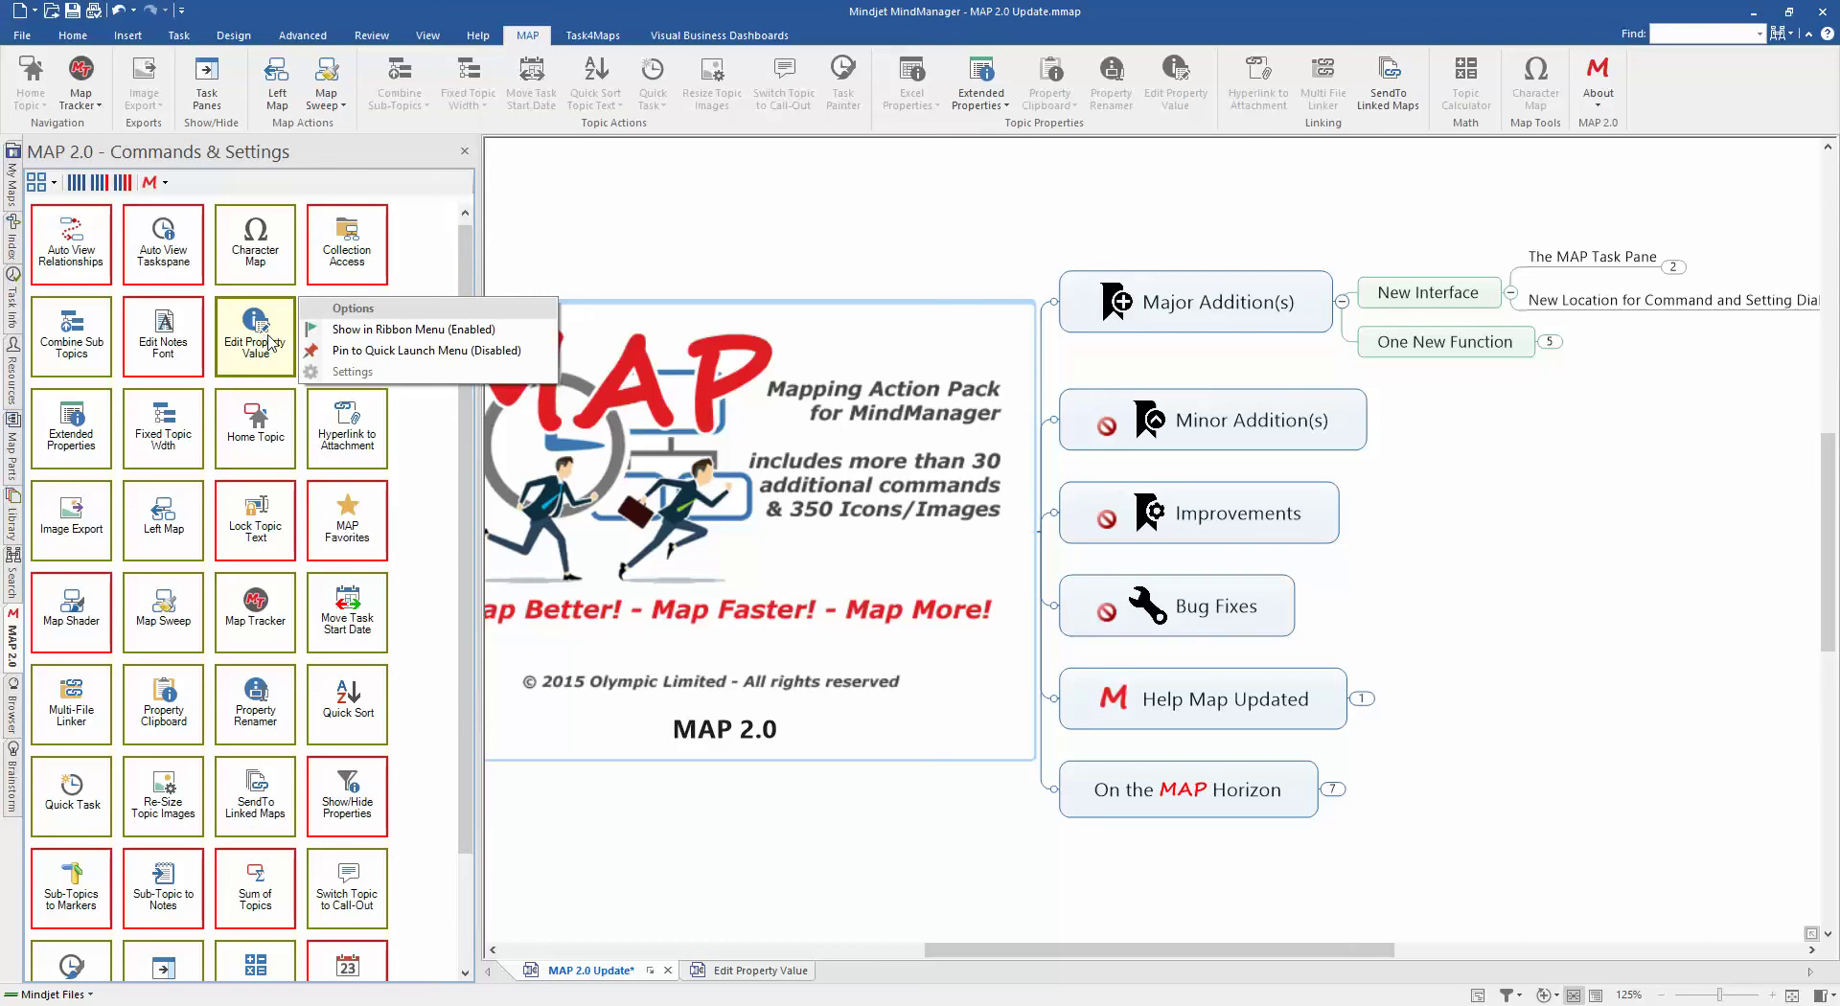
left_click(164, 184)
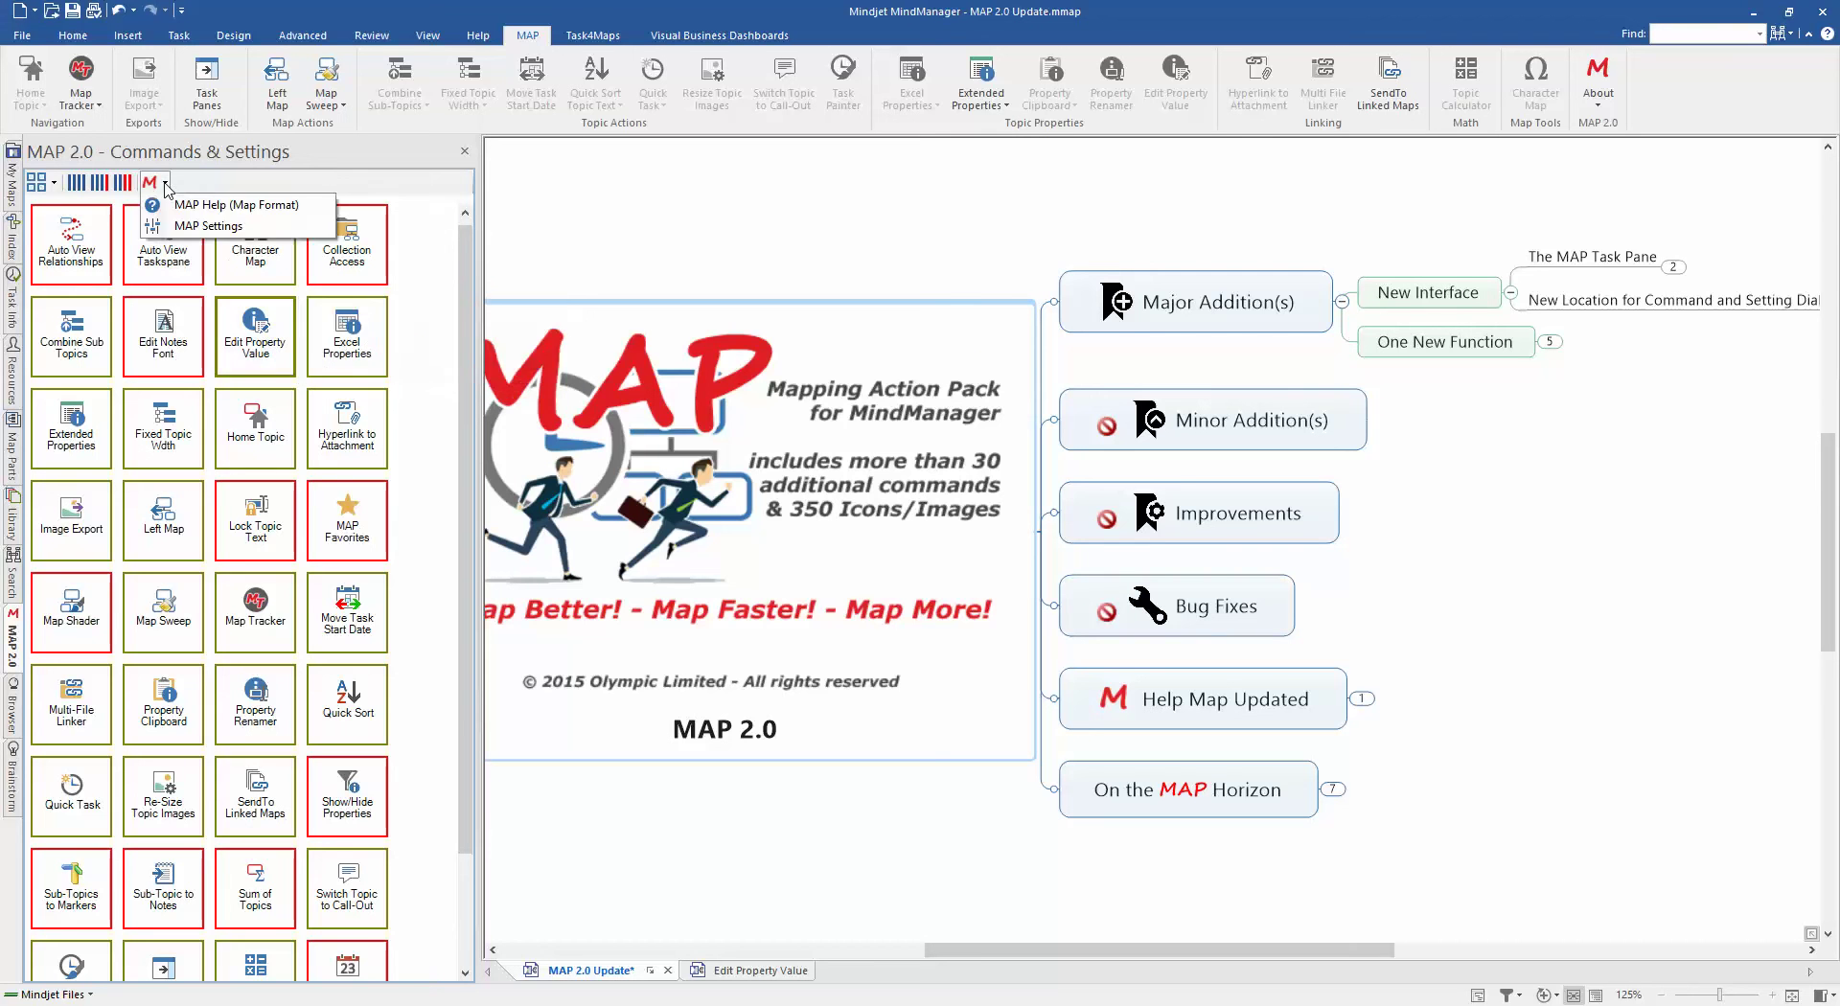
left_click(191, 226)
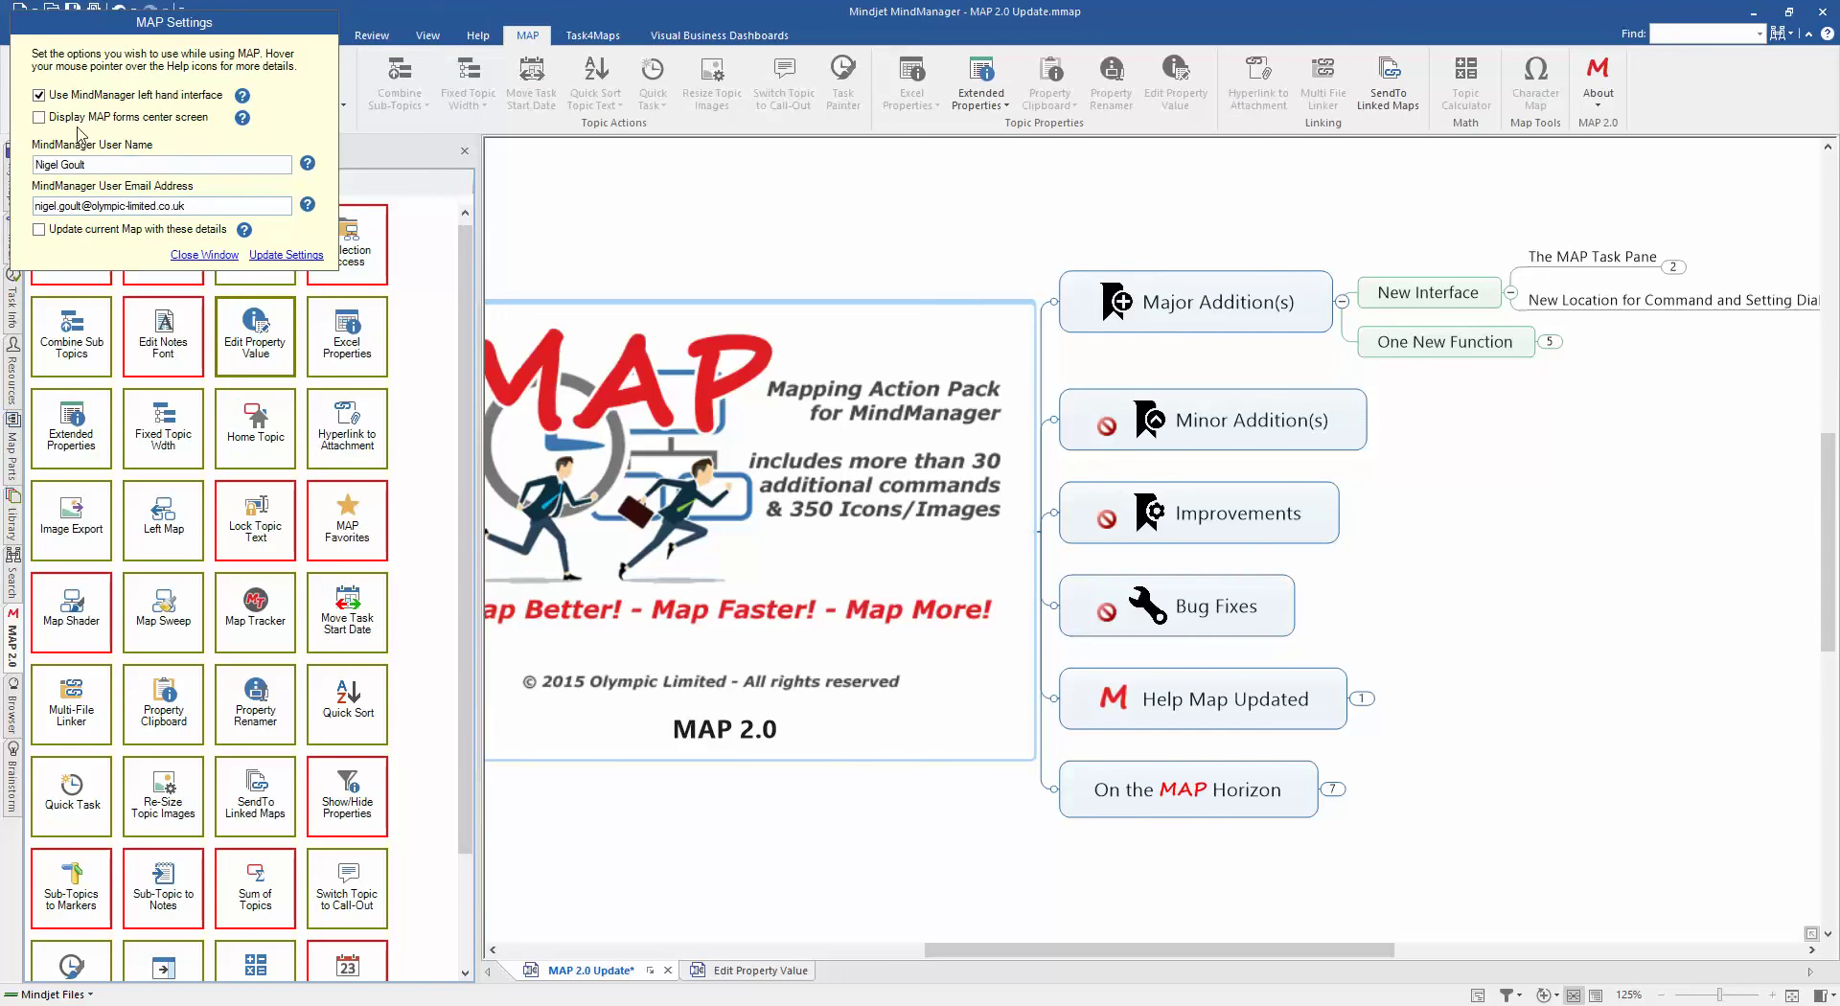
left_click(39, 95)
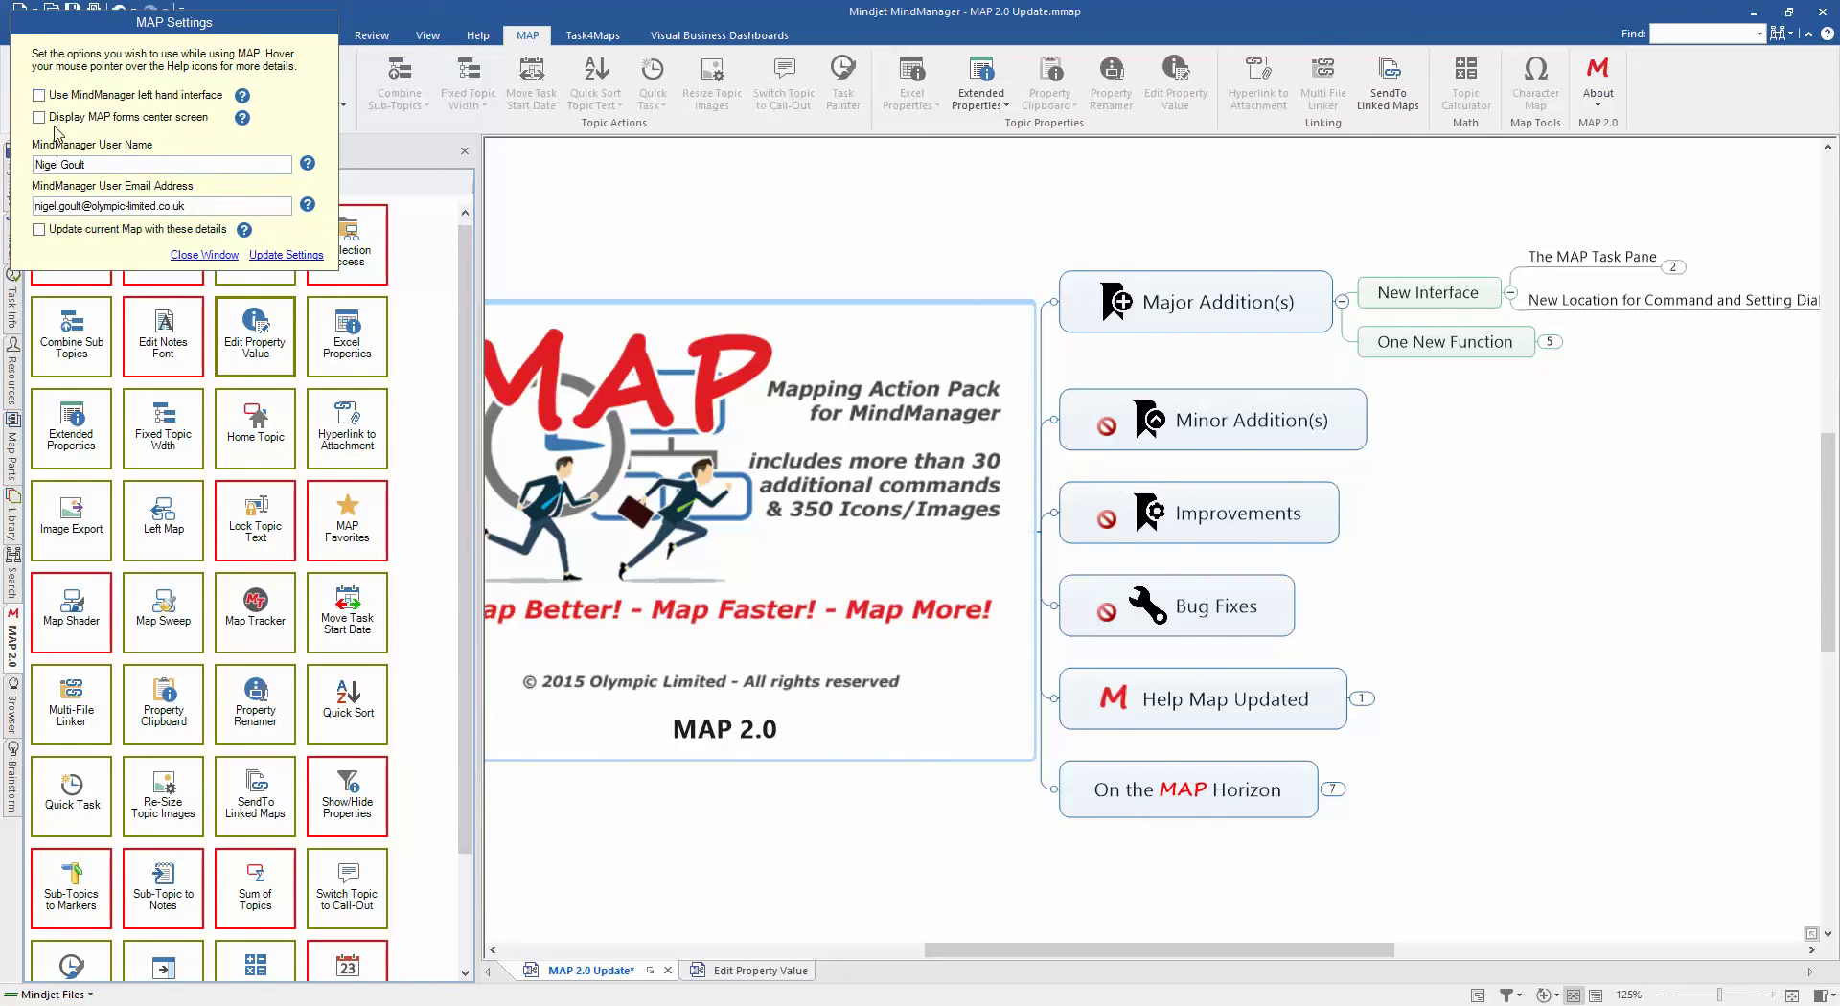
left_click(277, 254)
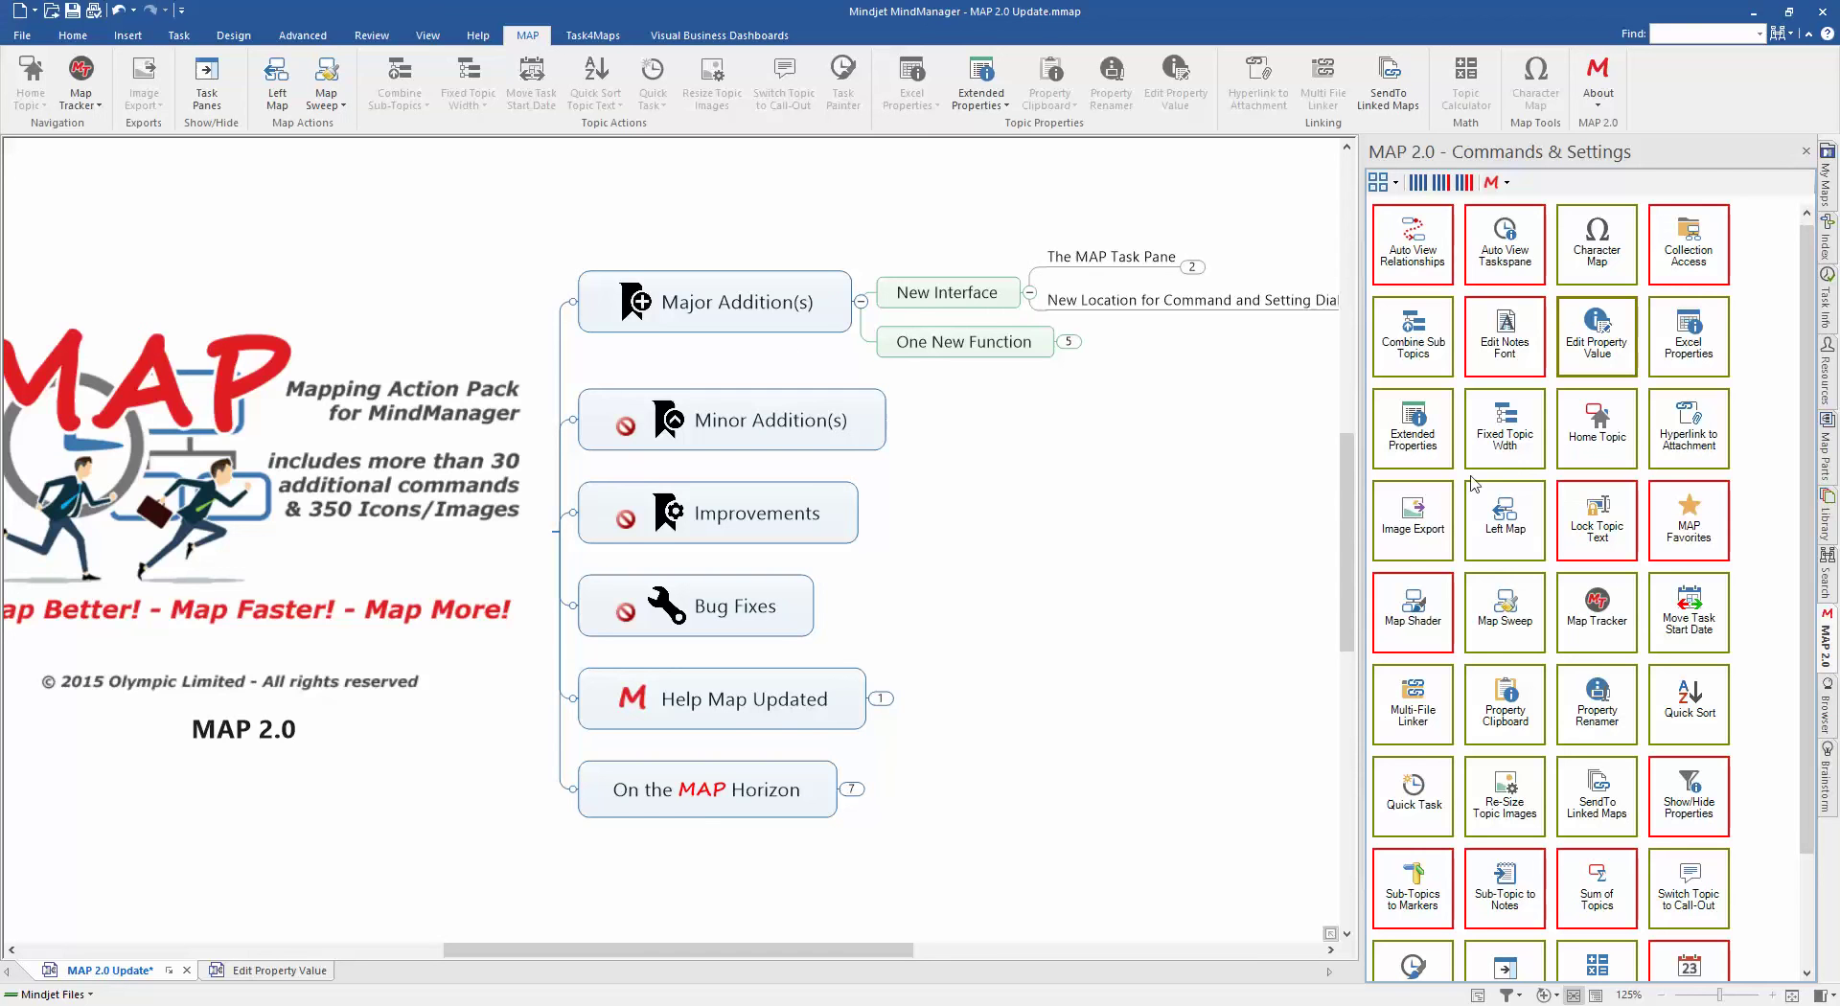
left_click_drag(1808, 509, 1801, 616)
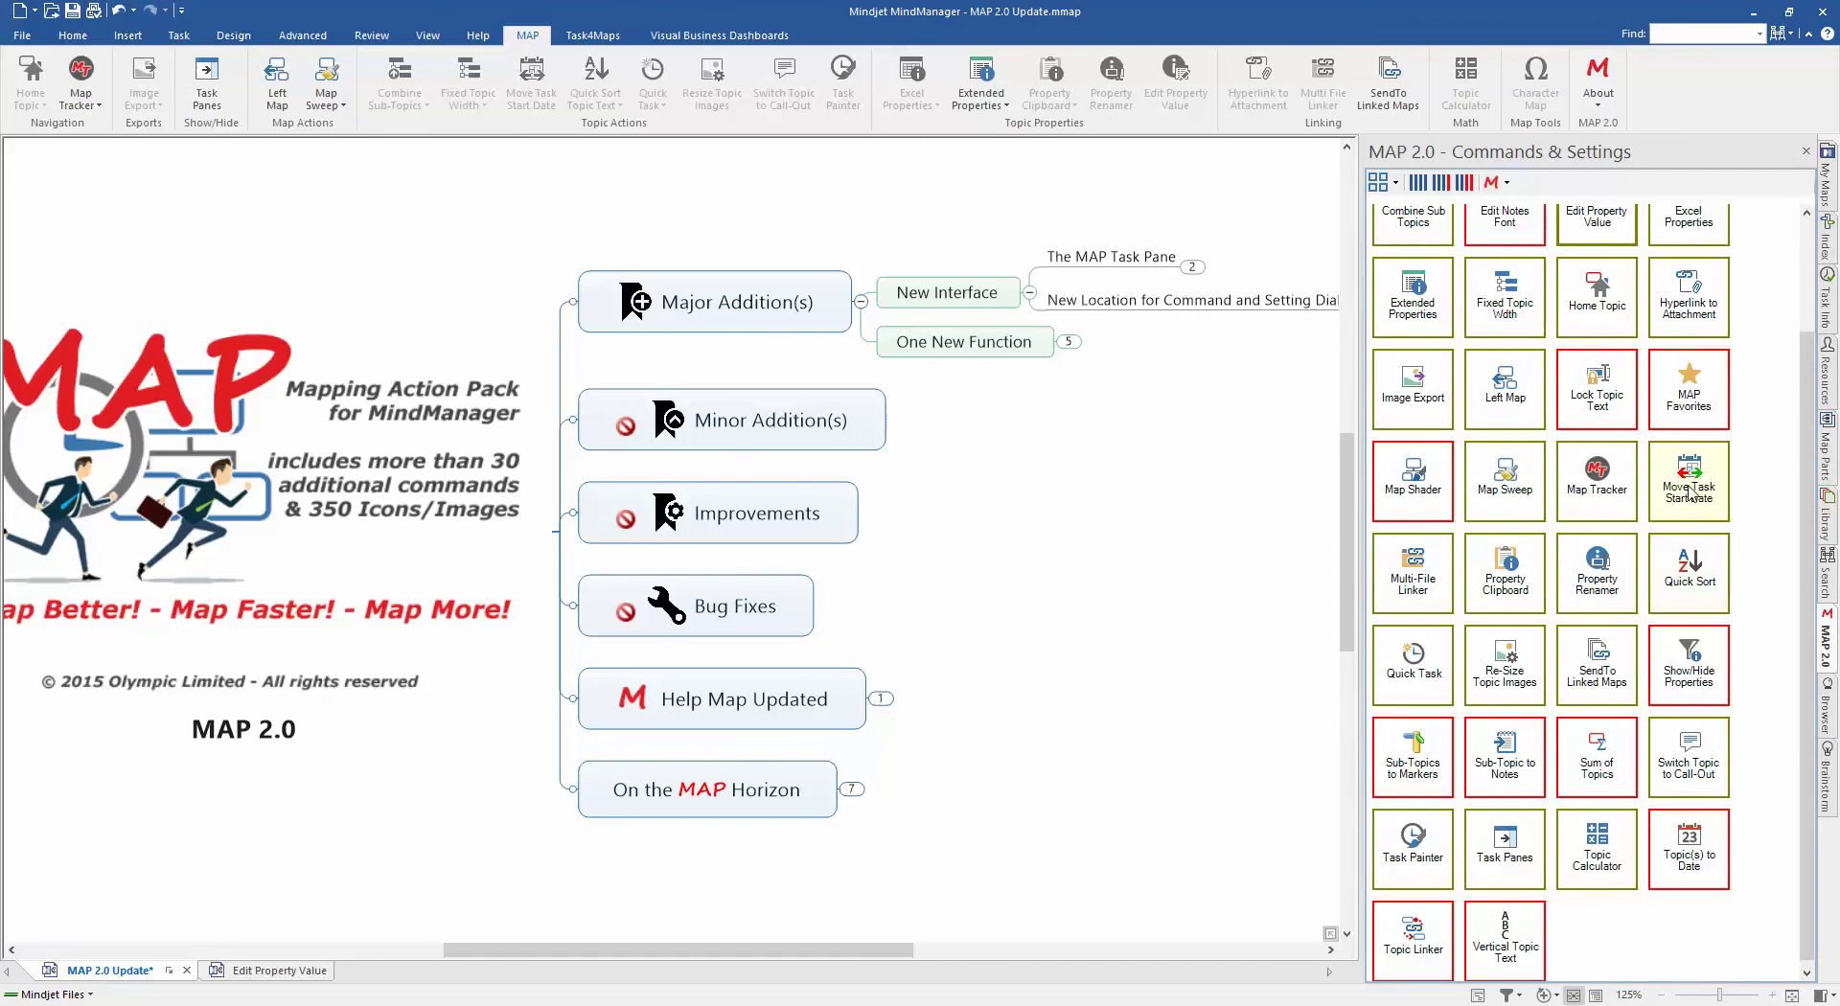
mouse_move(1691, 494)
left_click(1396, 184)
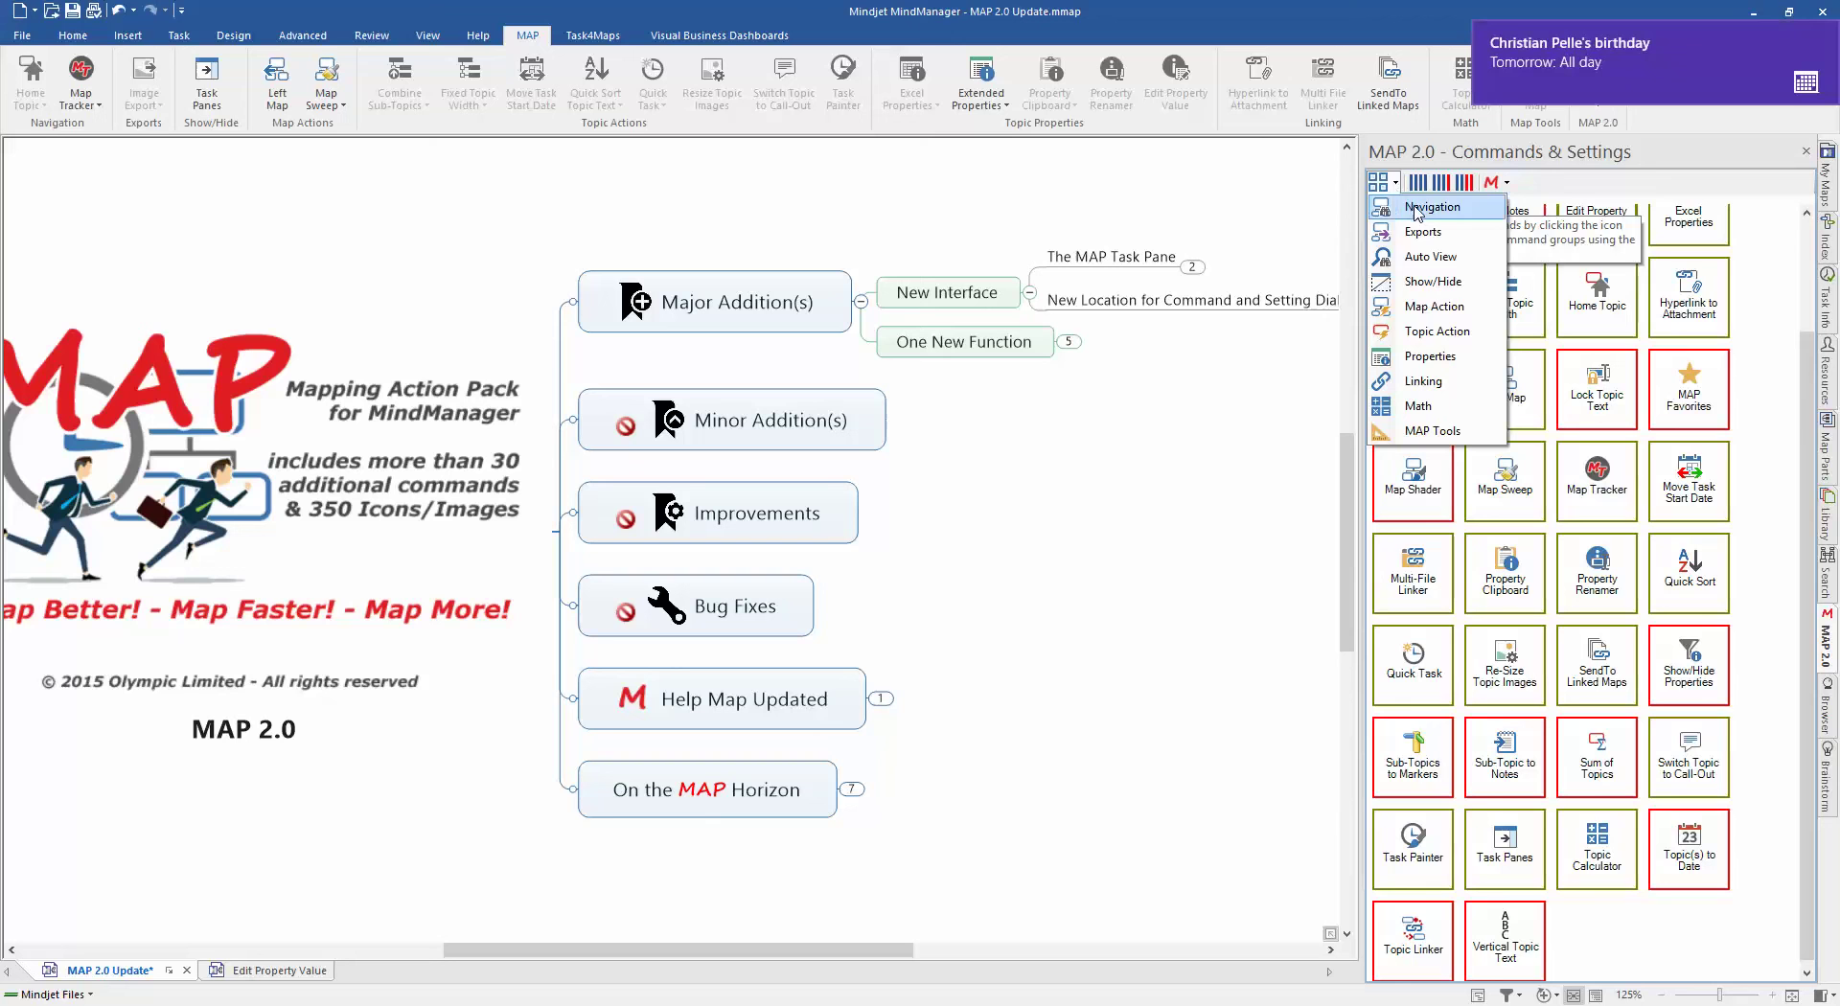
left_click(1422, 333)
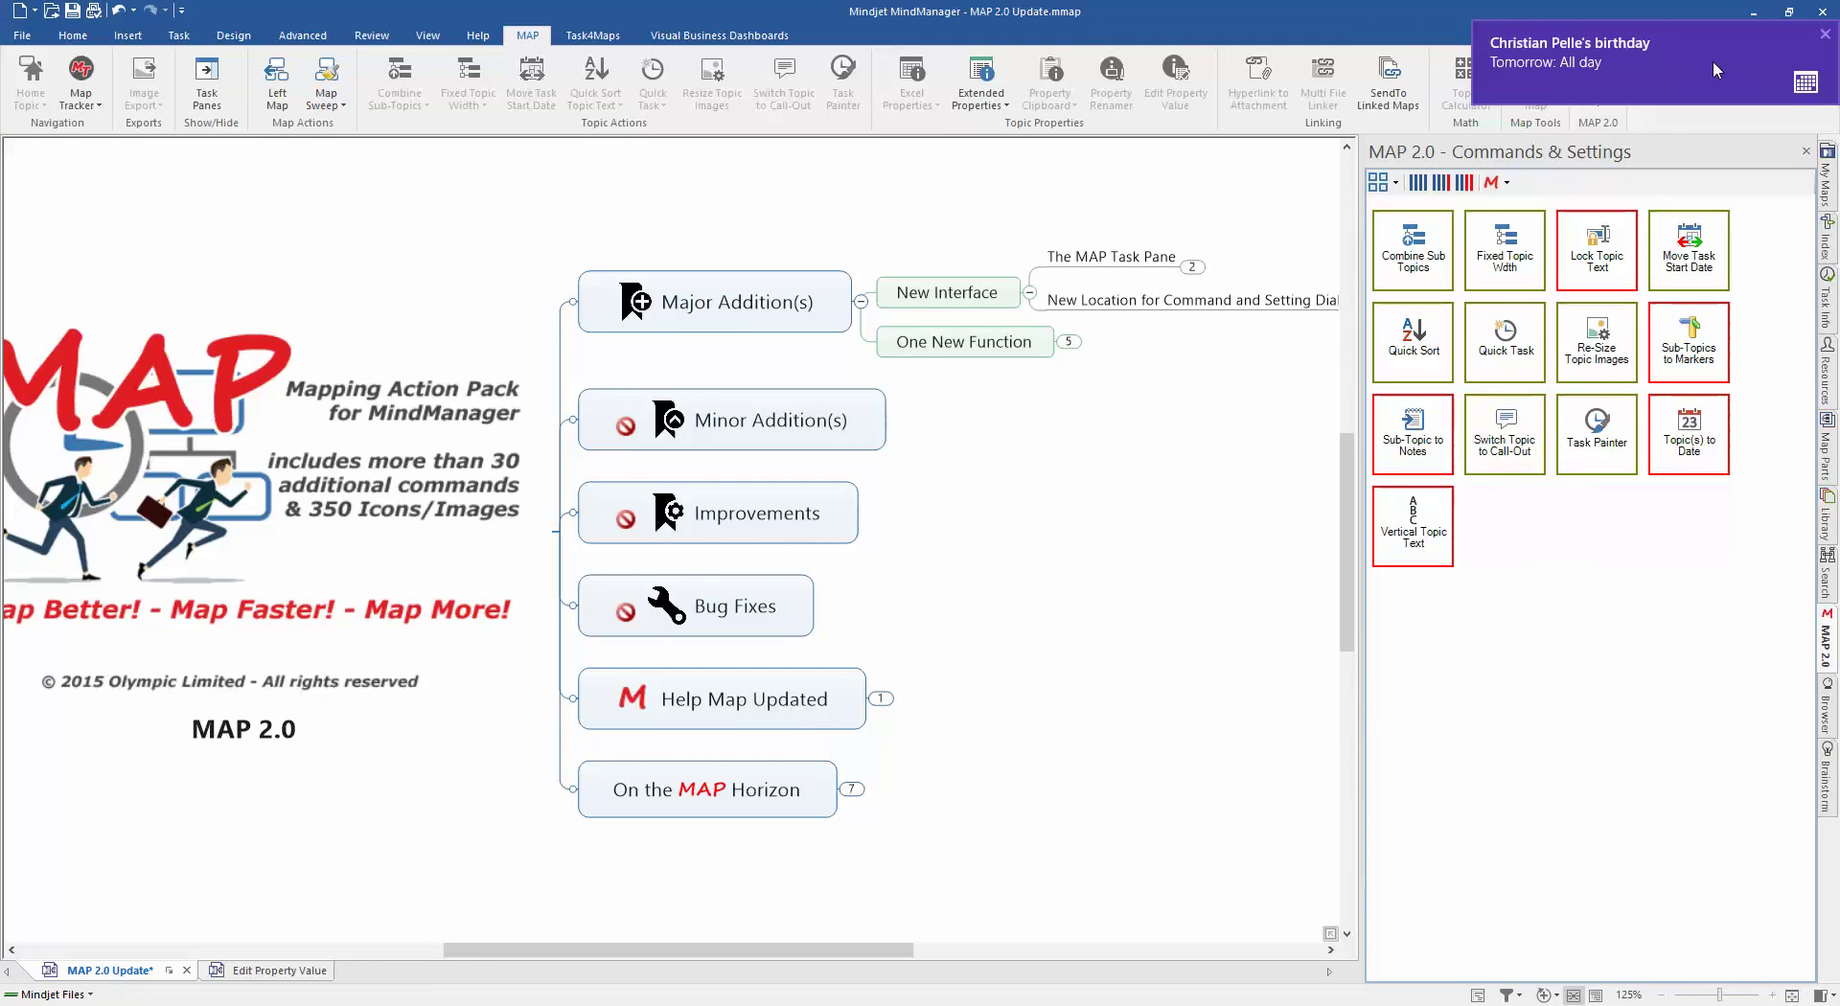
left_click(1823, 38)
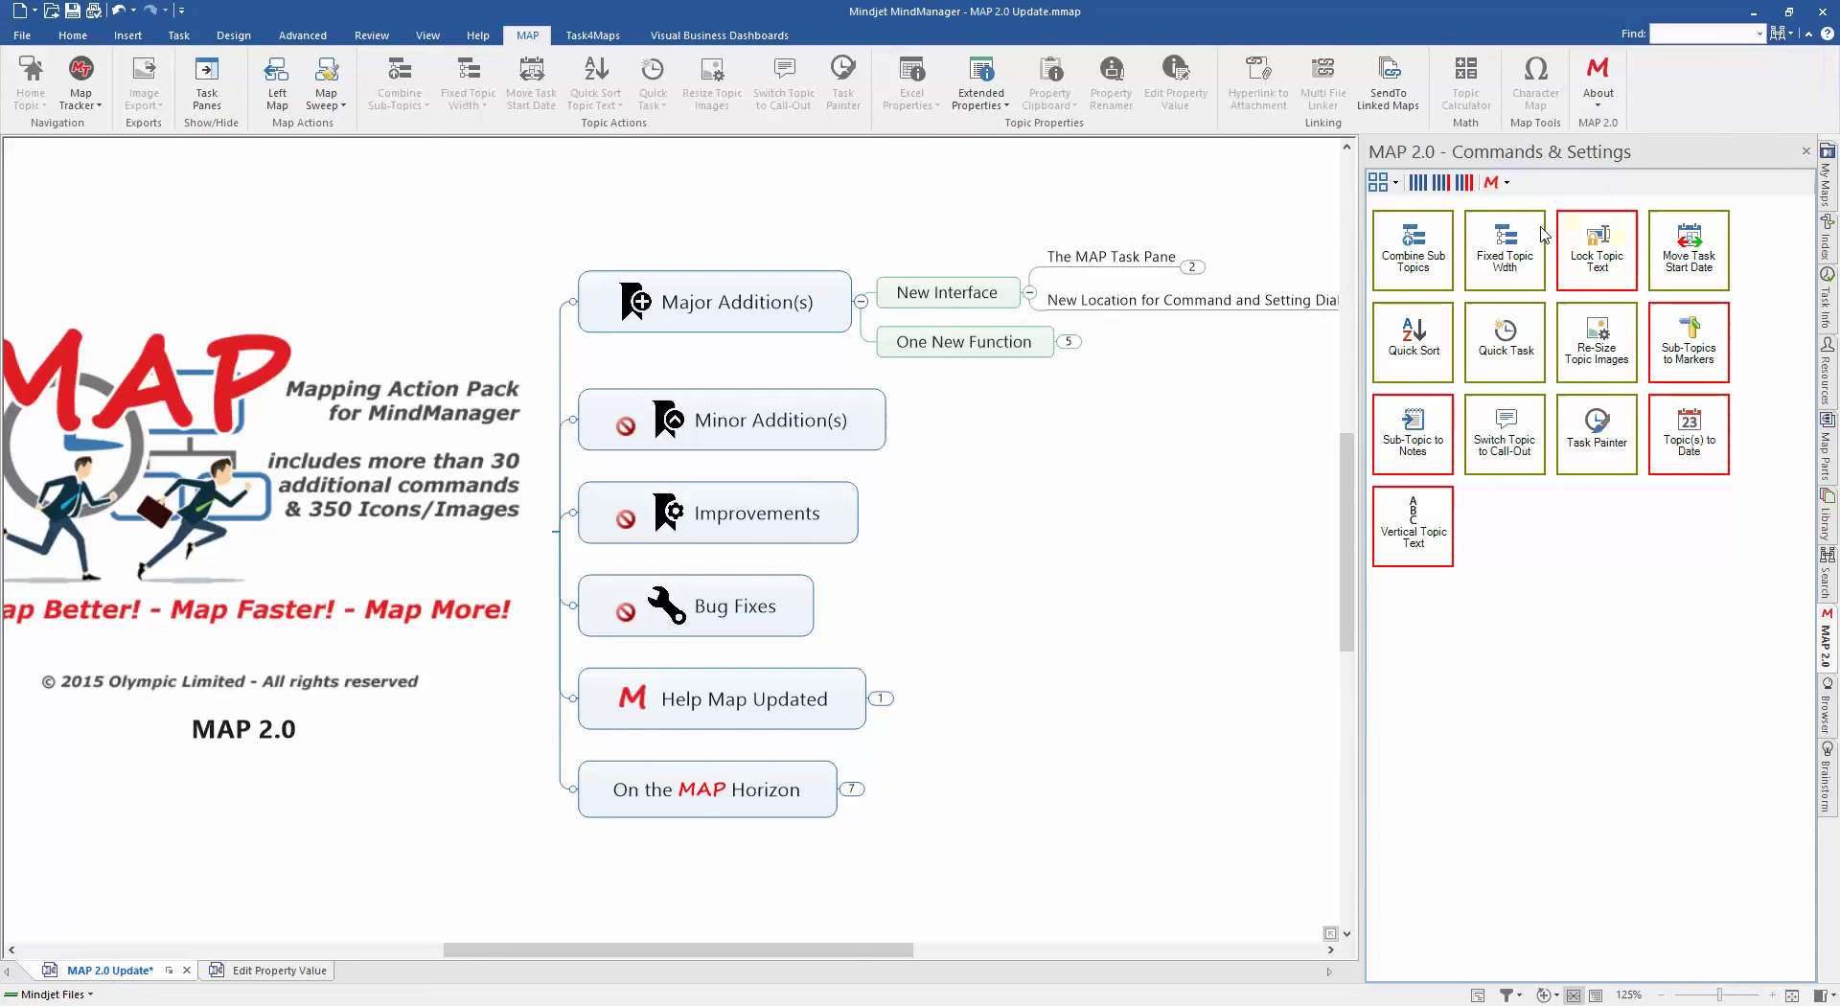
left_click(1379, 183)
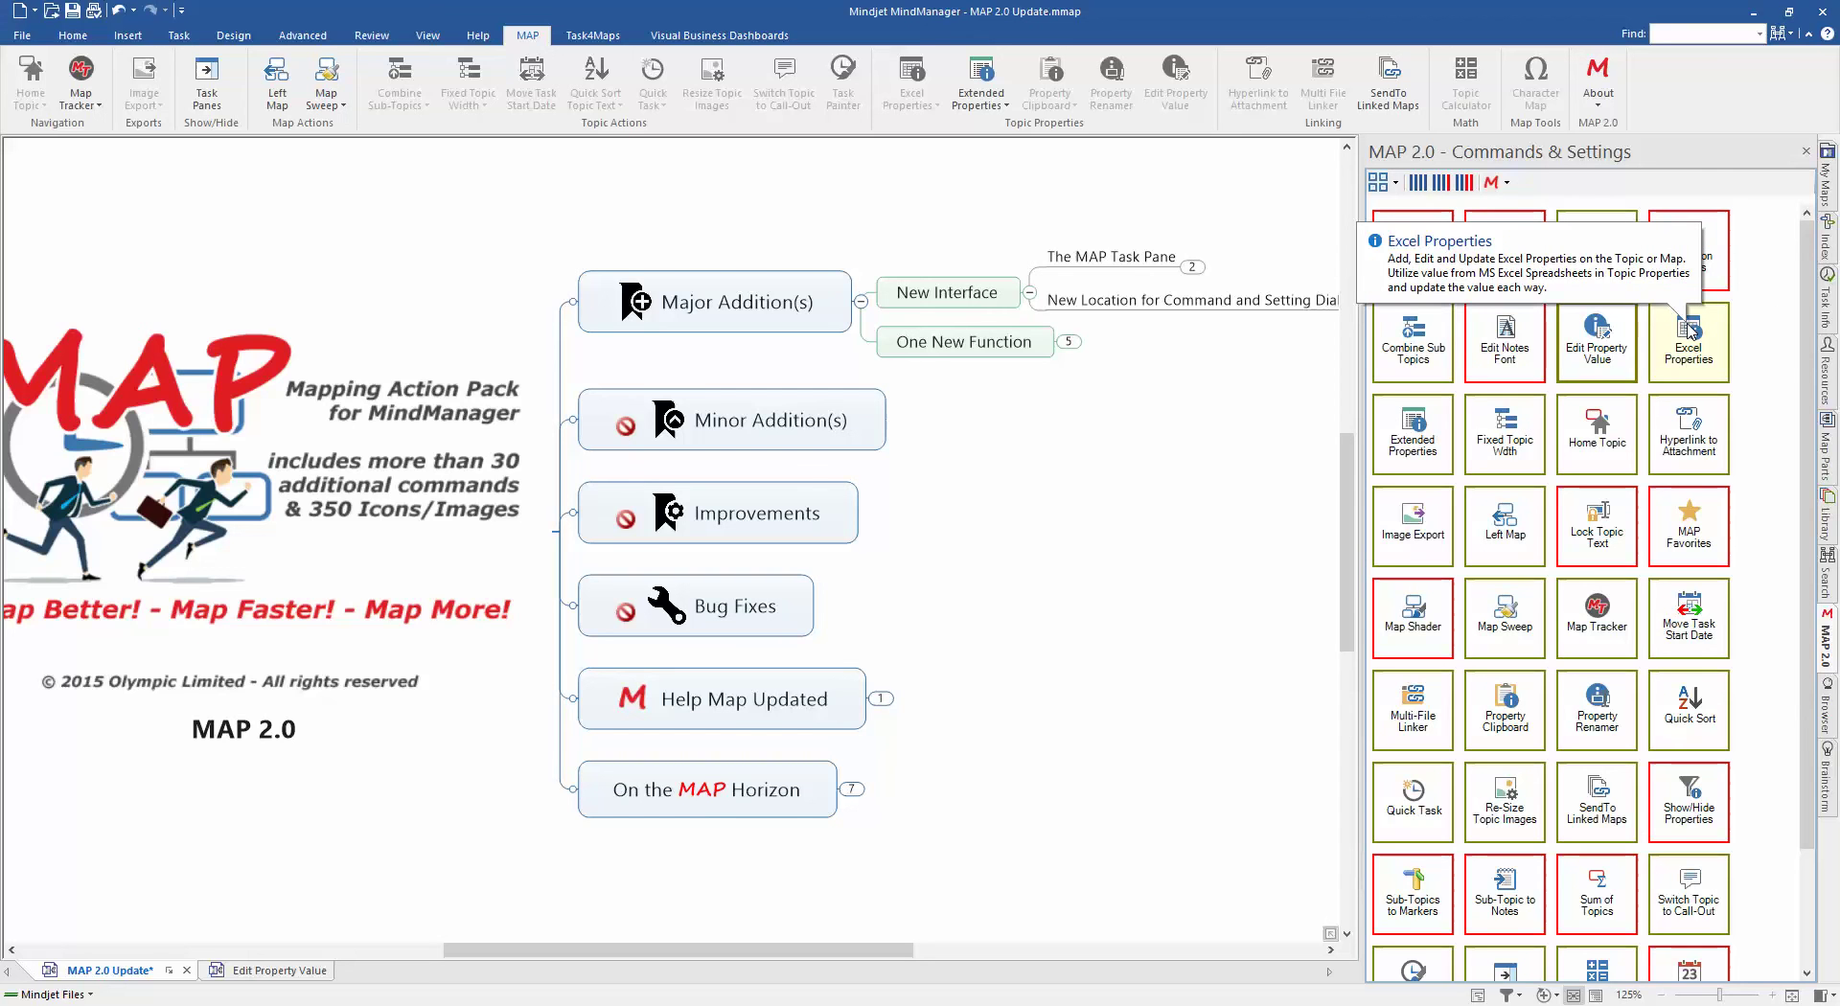
right_click(1604, 369)
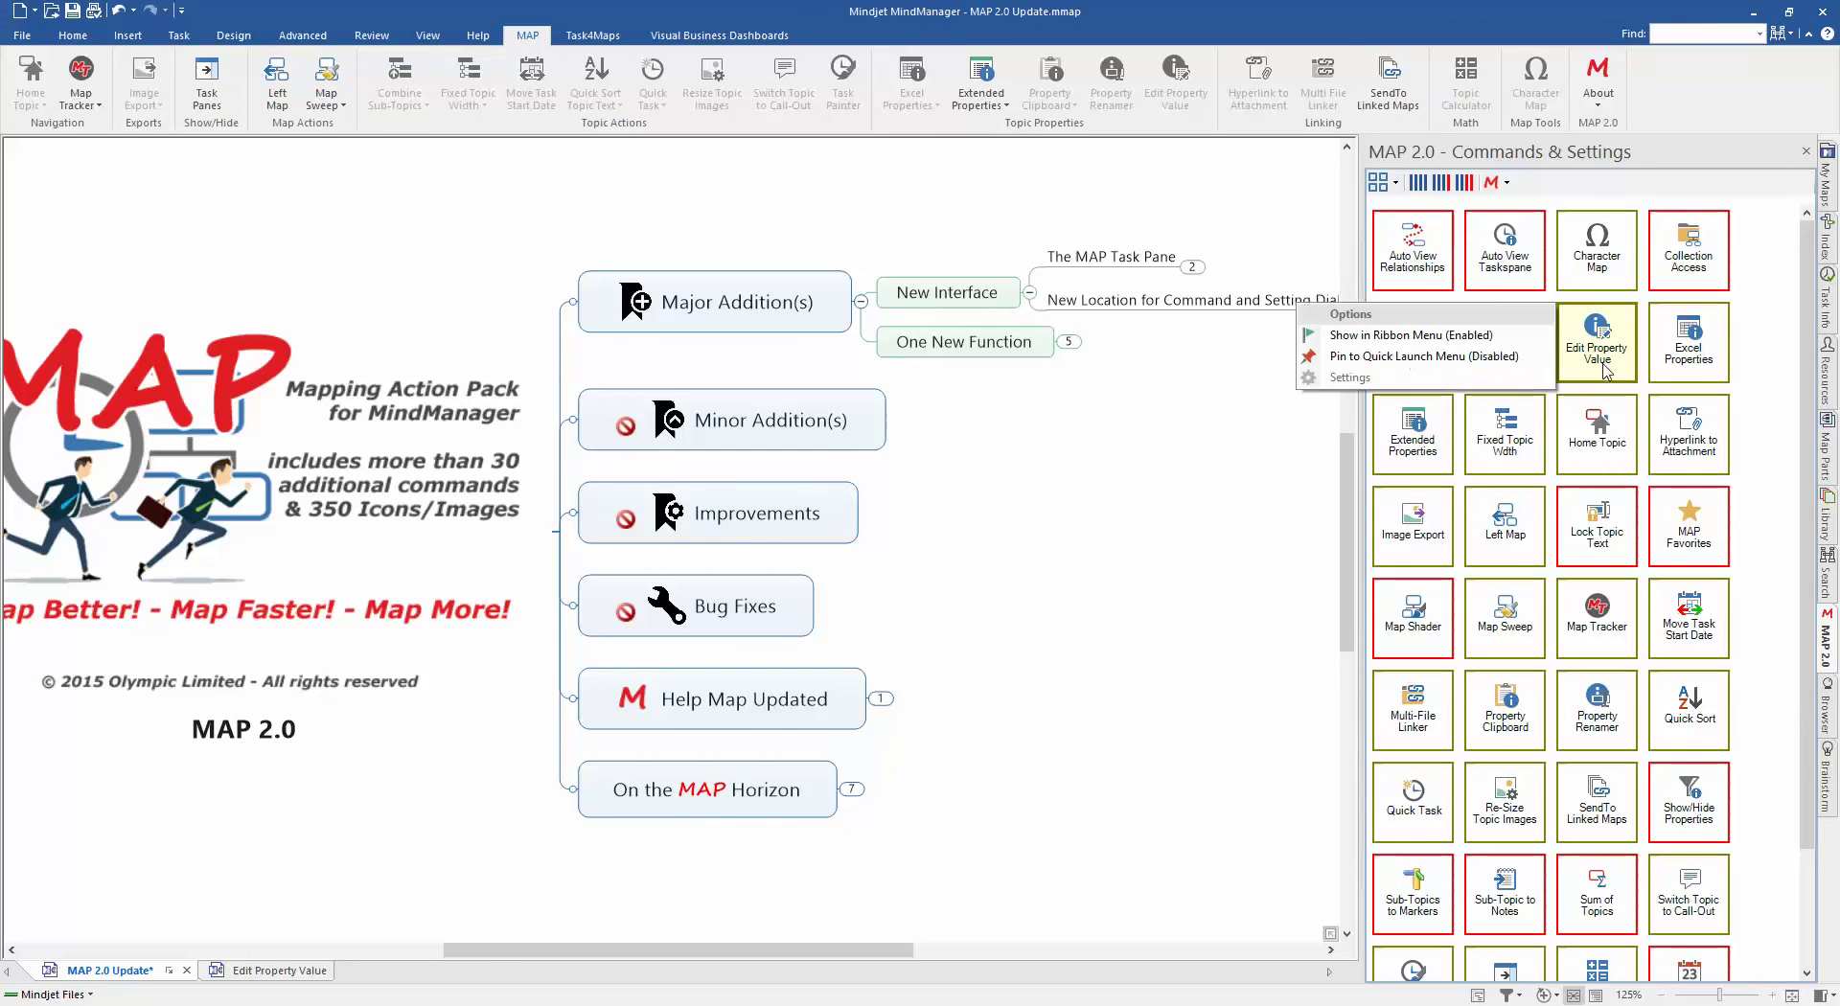
right_click(1528, 433)
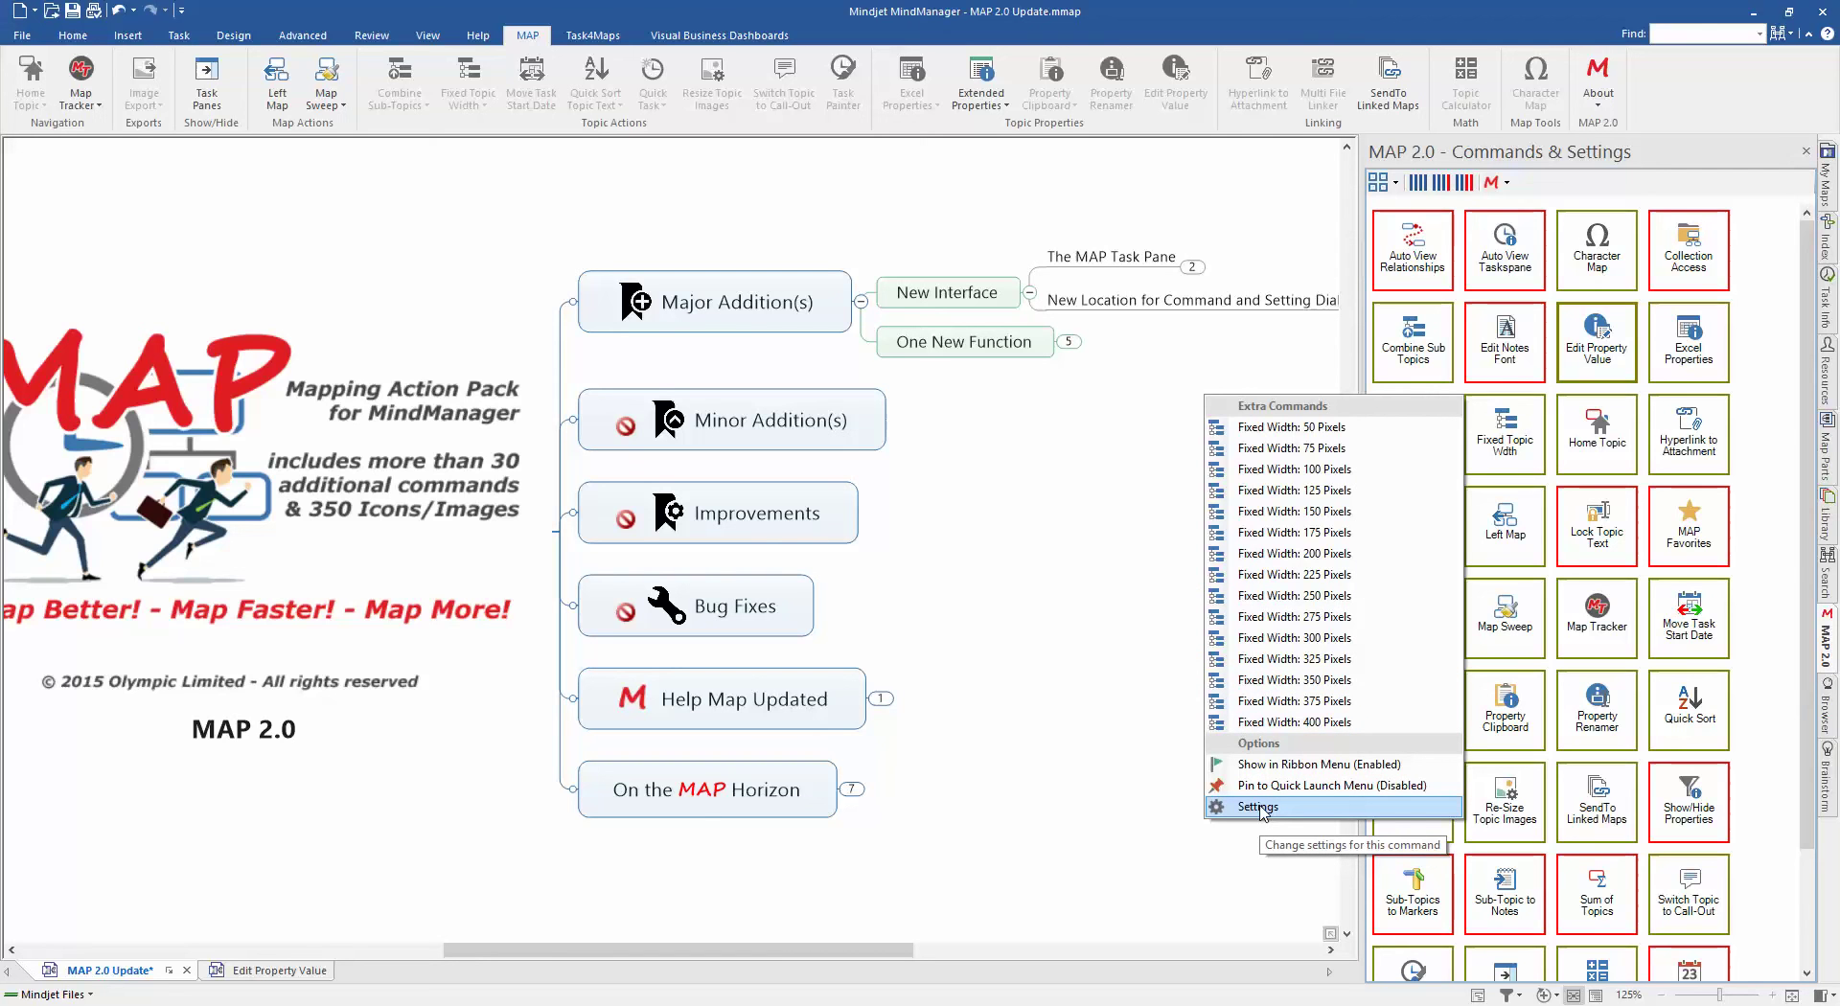
left_click(1258, 807)
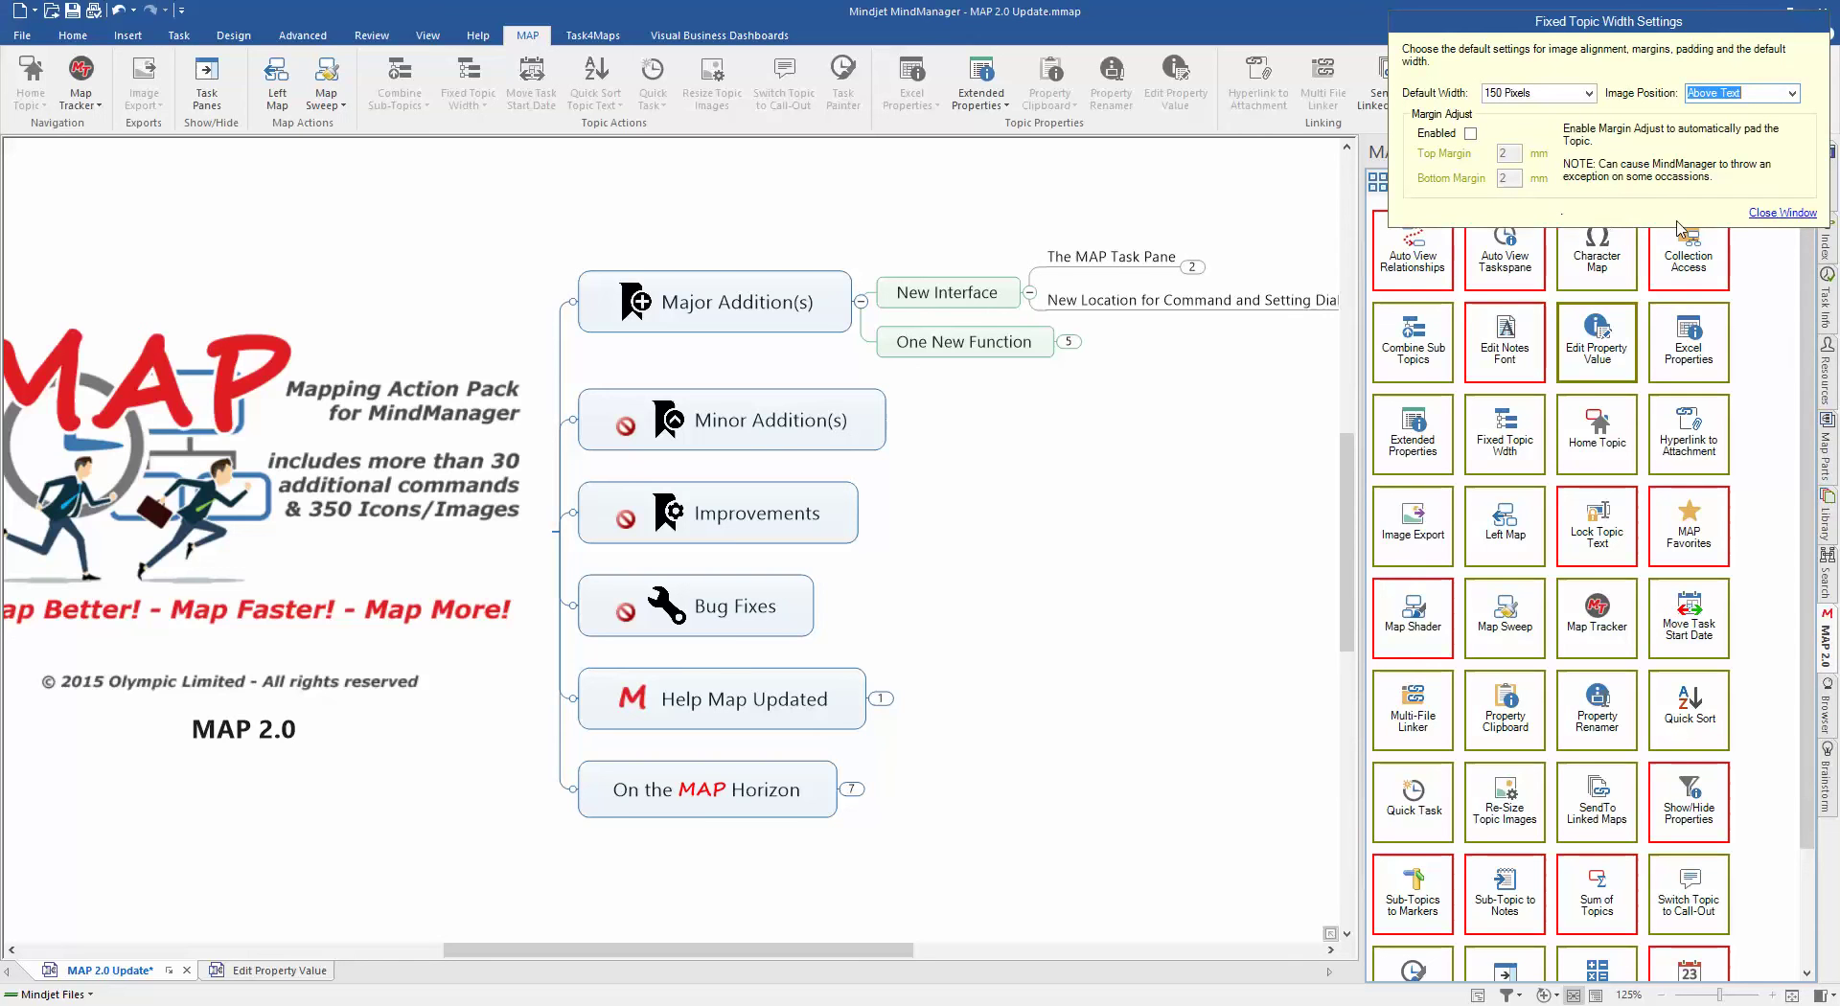
left_click(1778, 220)
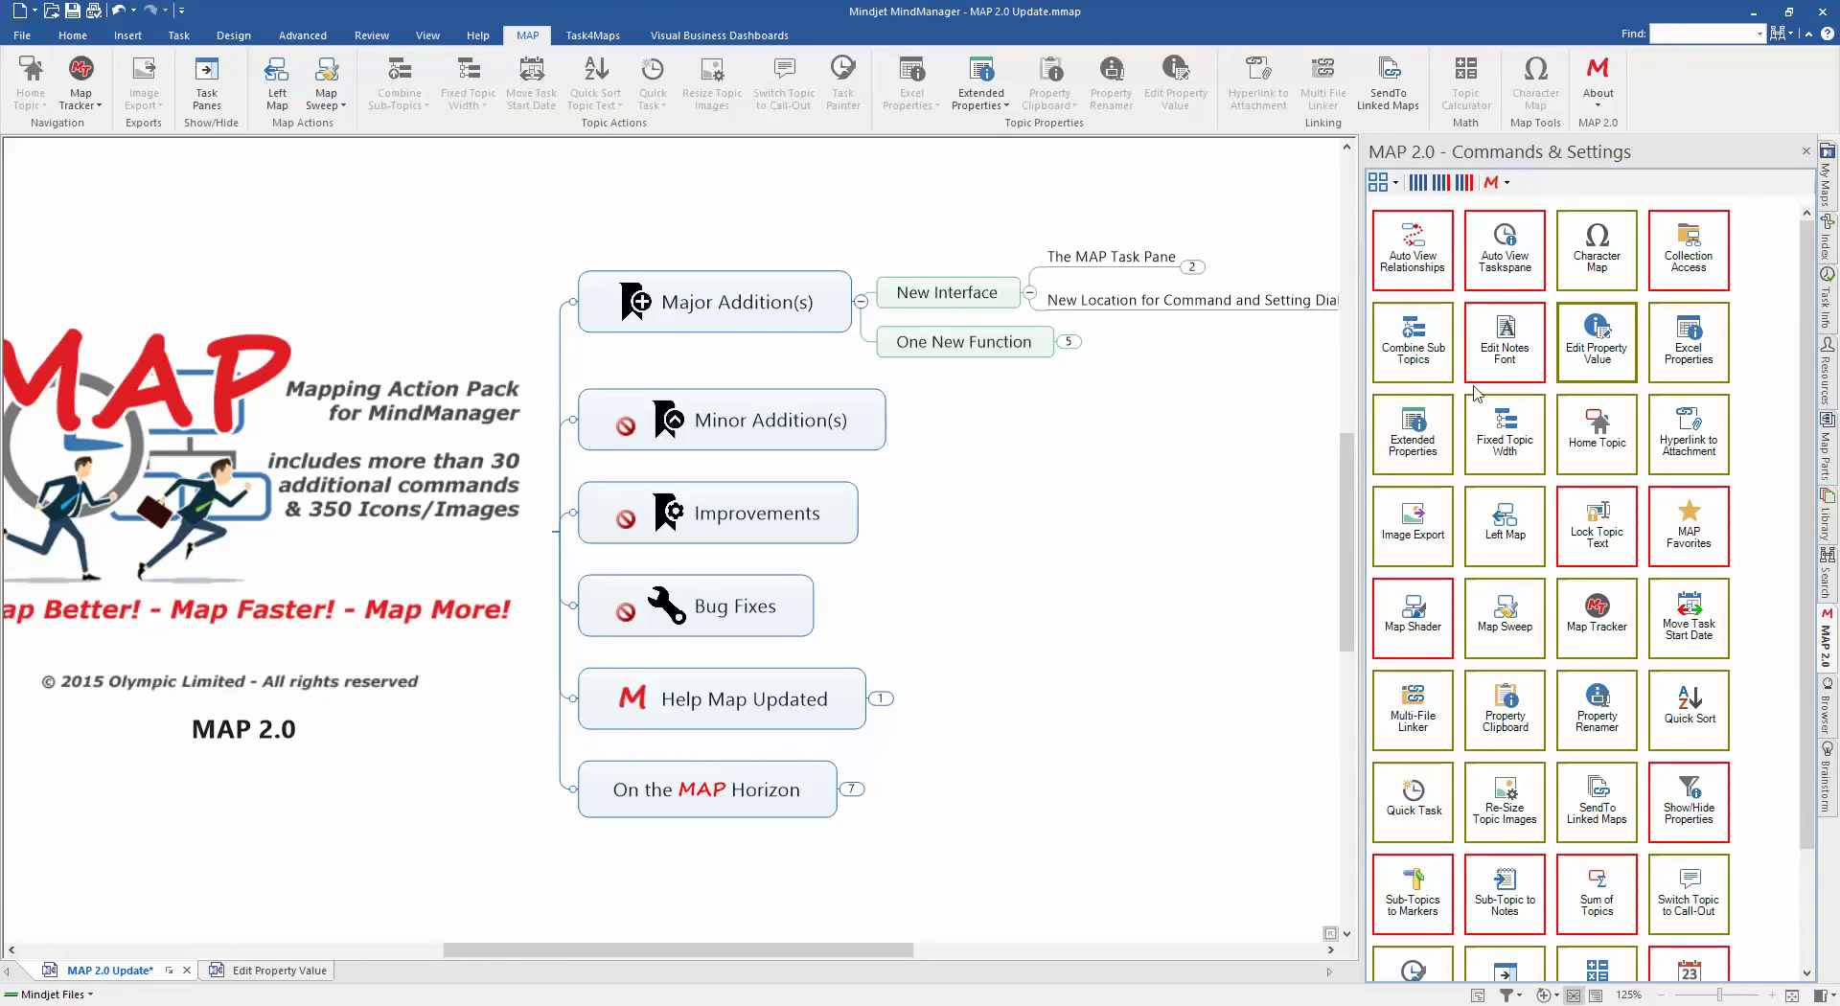
Step: Close the commands pane, expand One New Function down to Edit Property Value, and select Example Map
left_click(1805, 151)
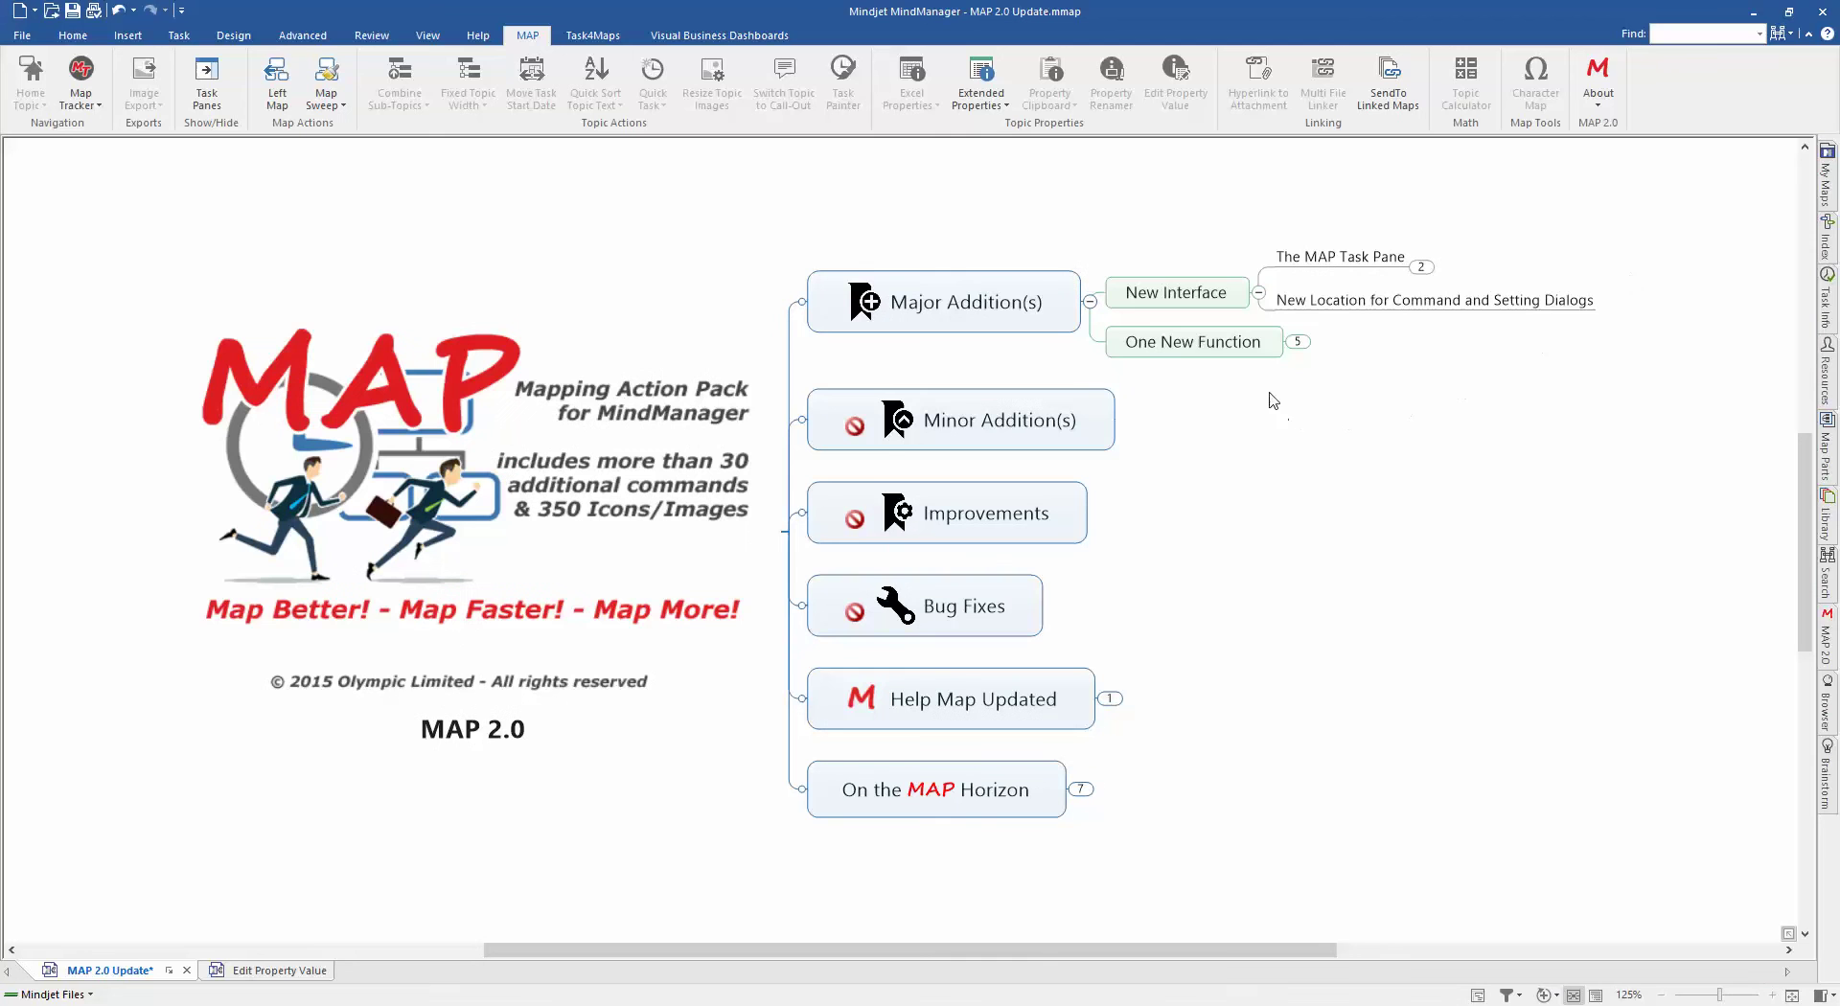
left_click(1297, 342)
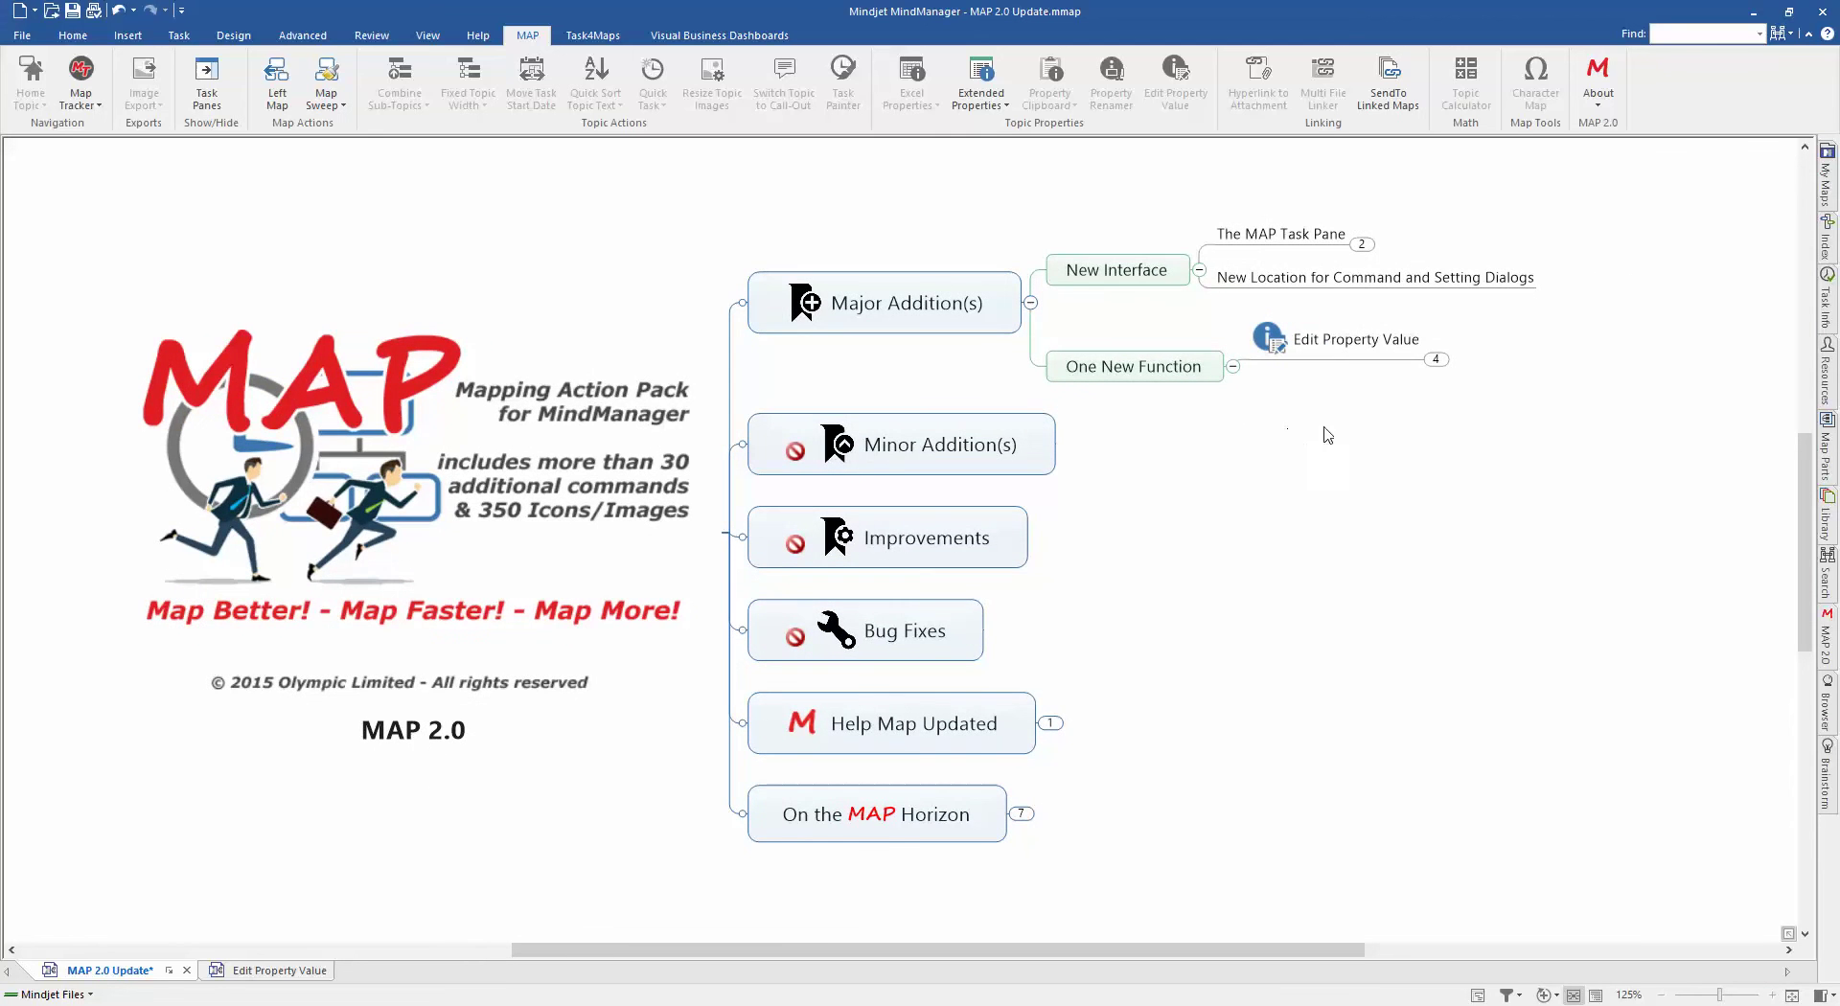
left_click(1435, 359)
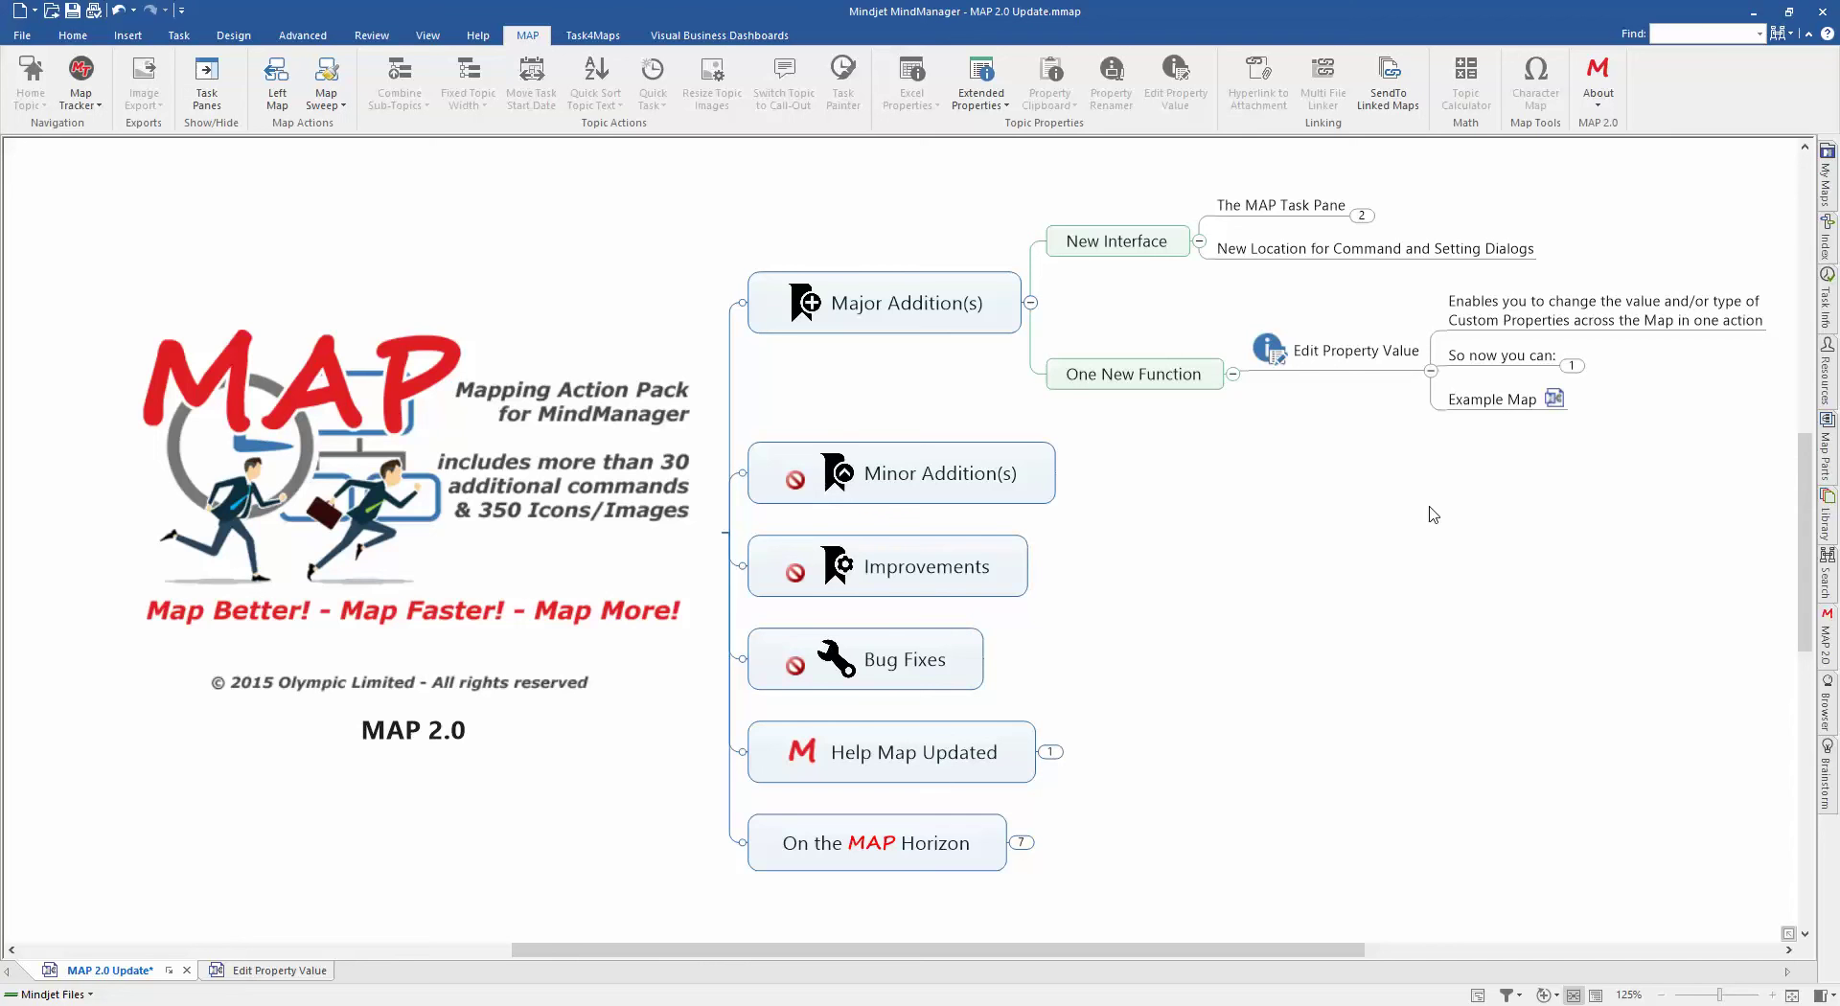
left_click(1571, 366)
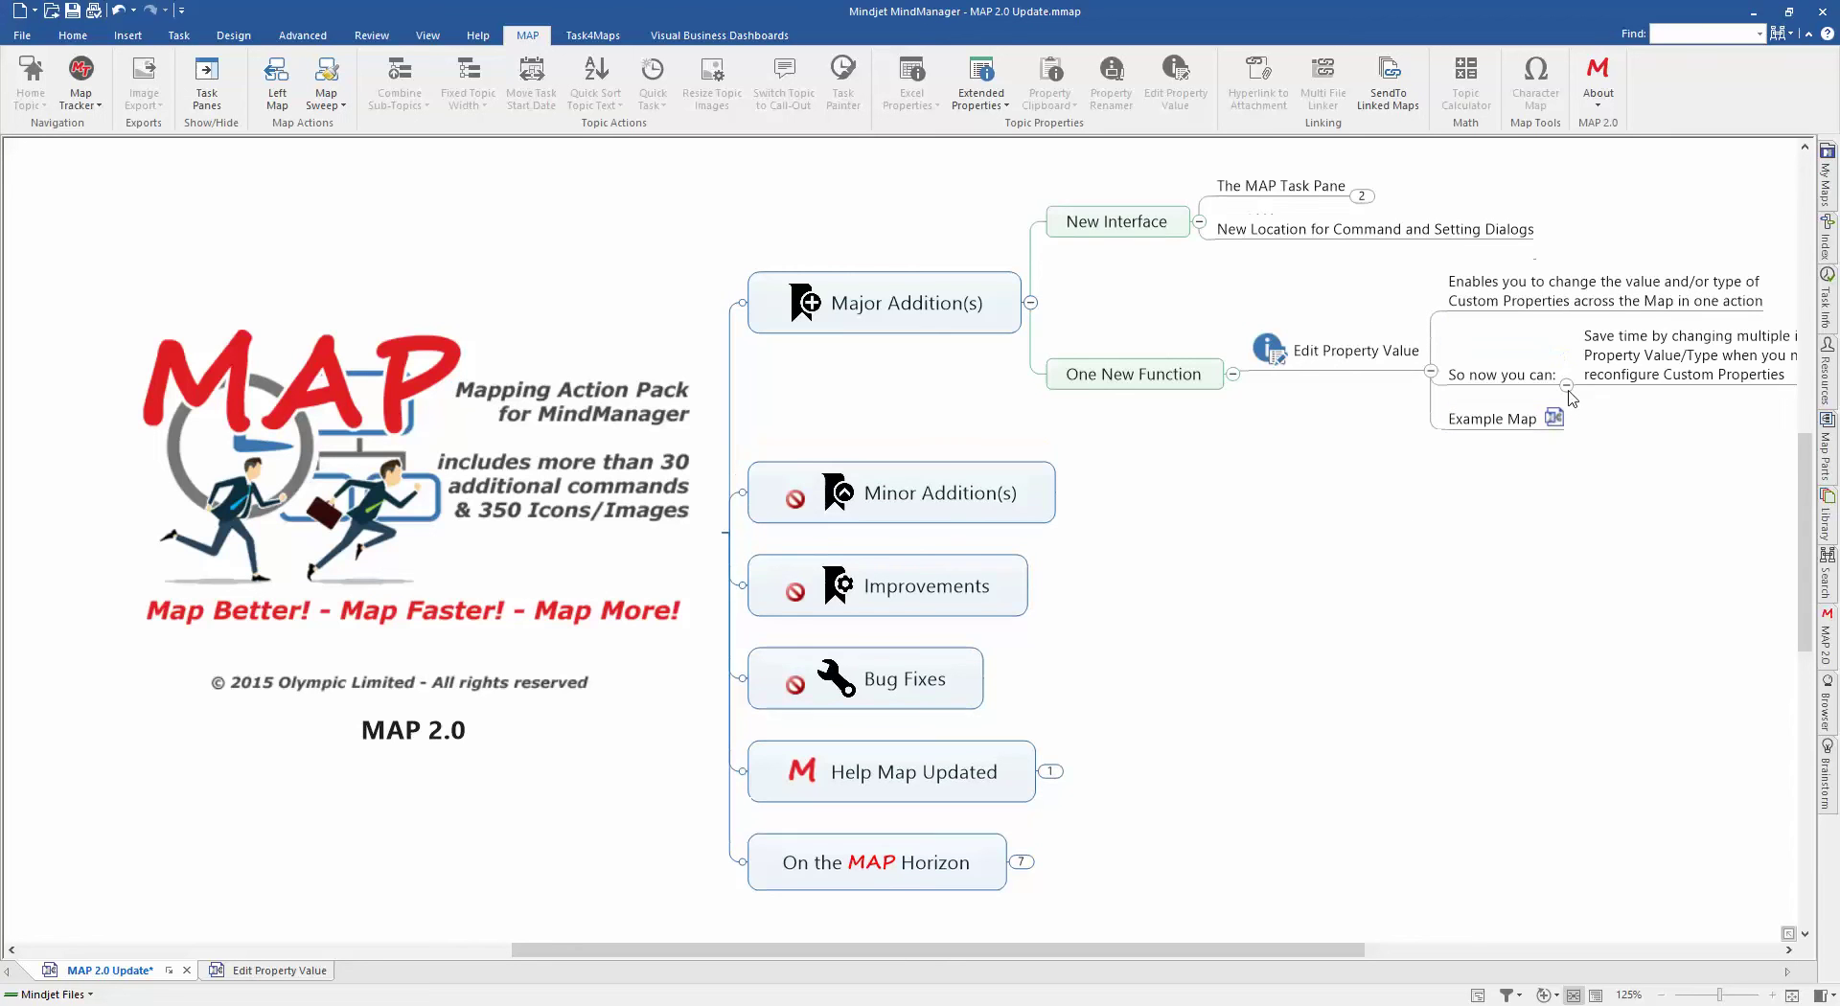
left_click(1556, 414)
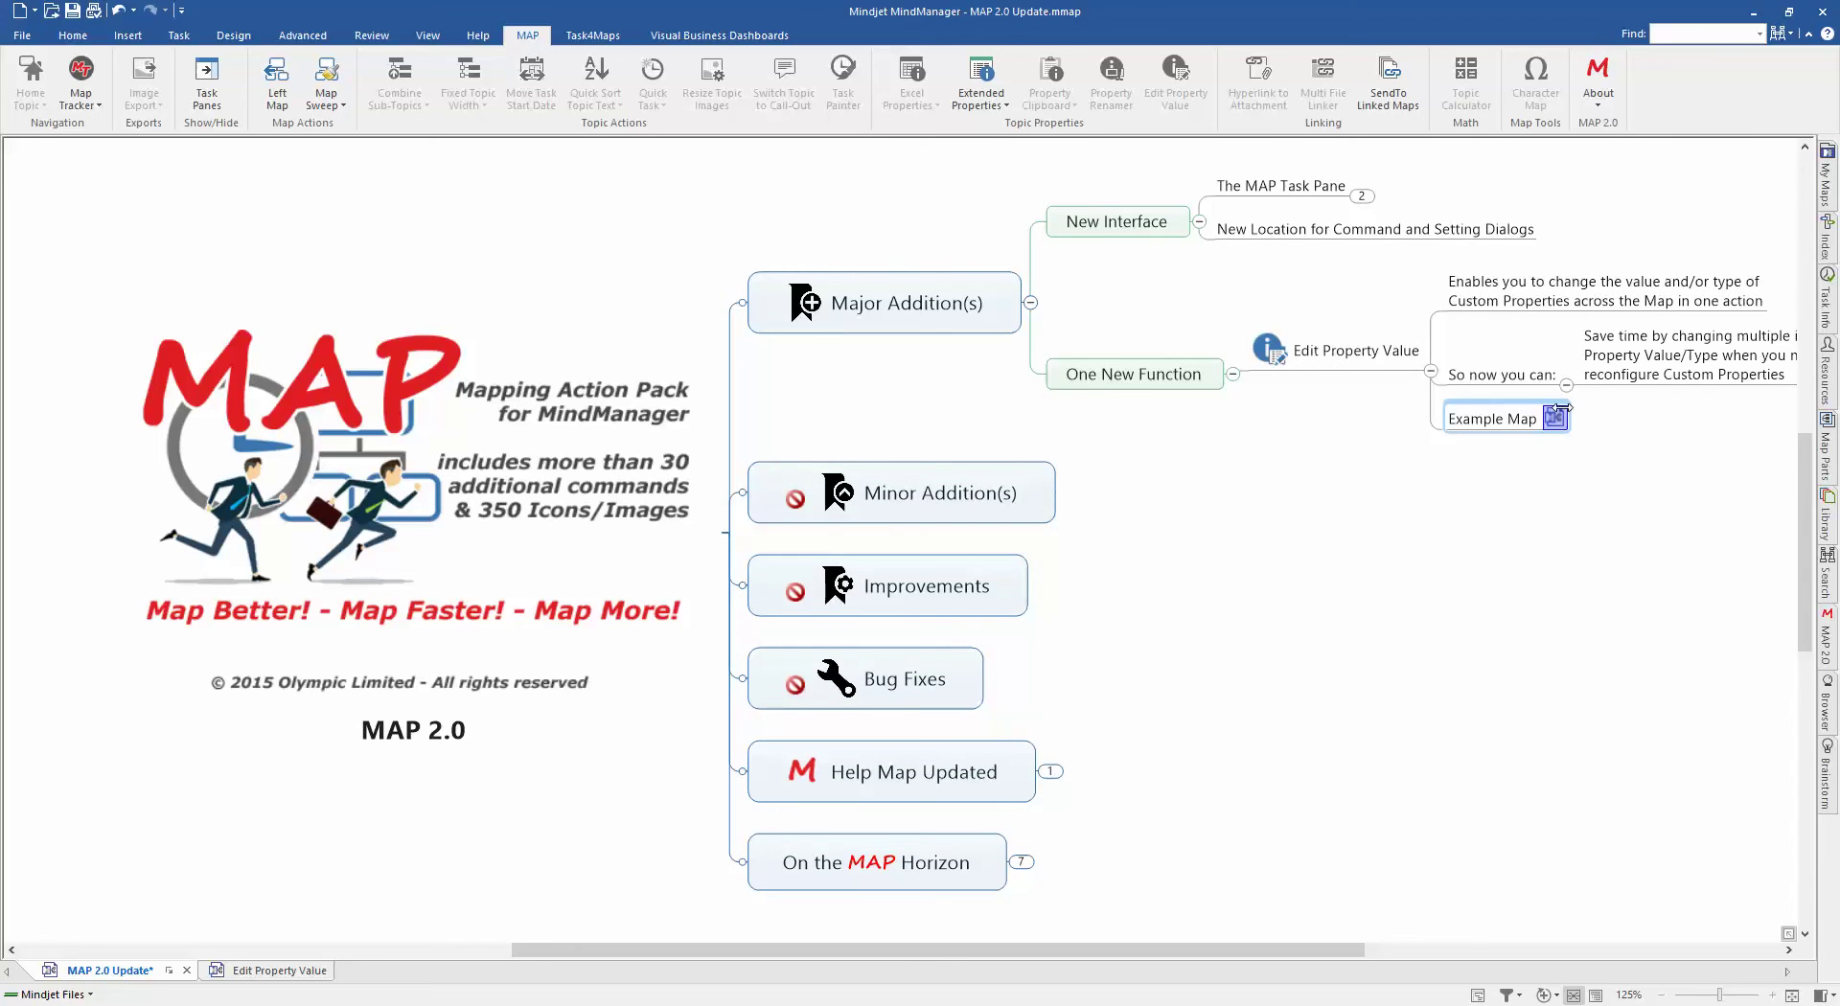
left_click_drag(1498, 470, 1263, 471)
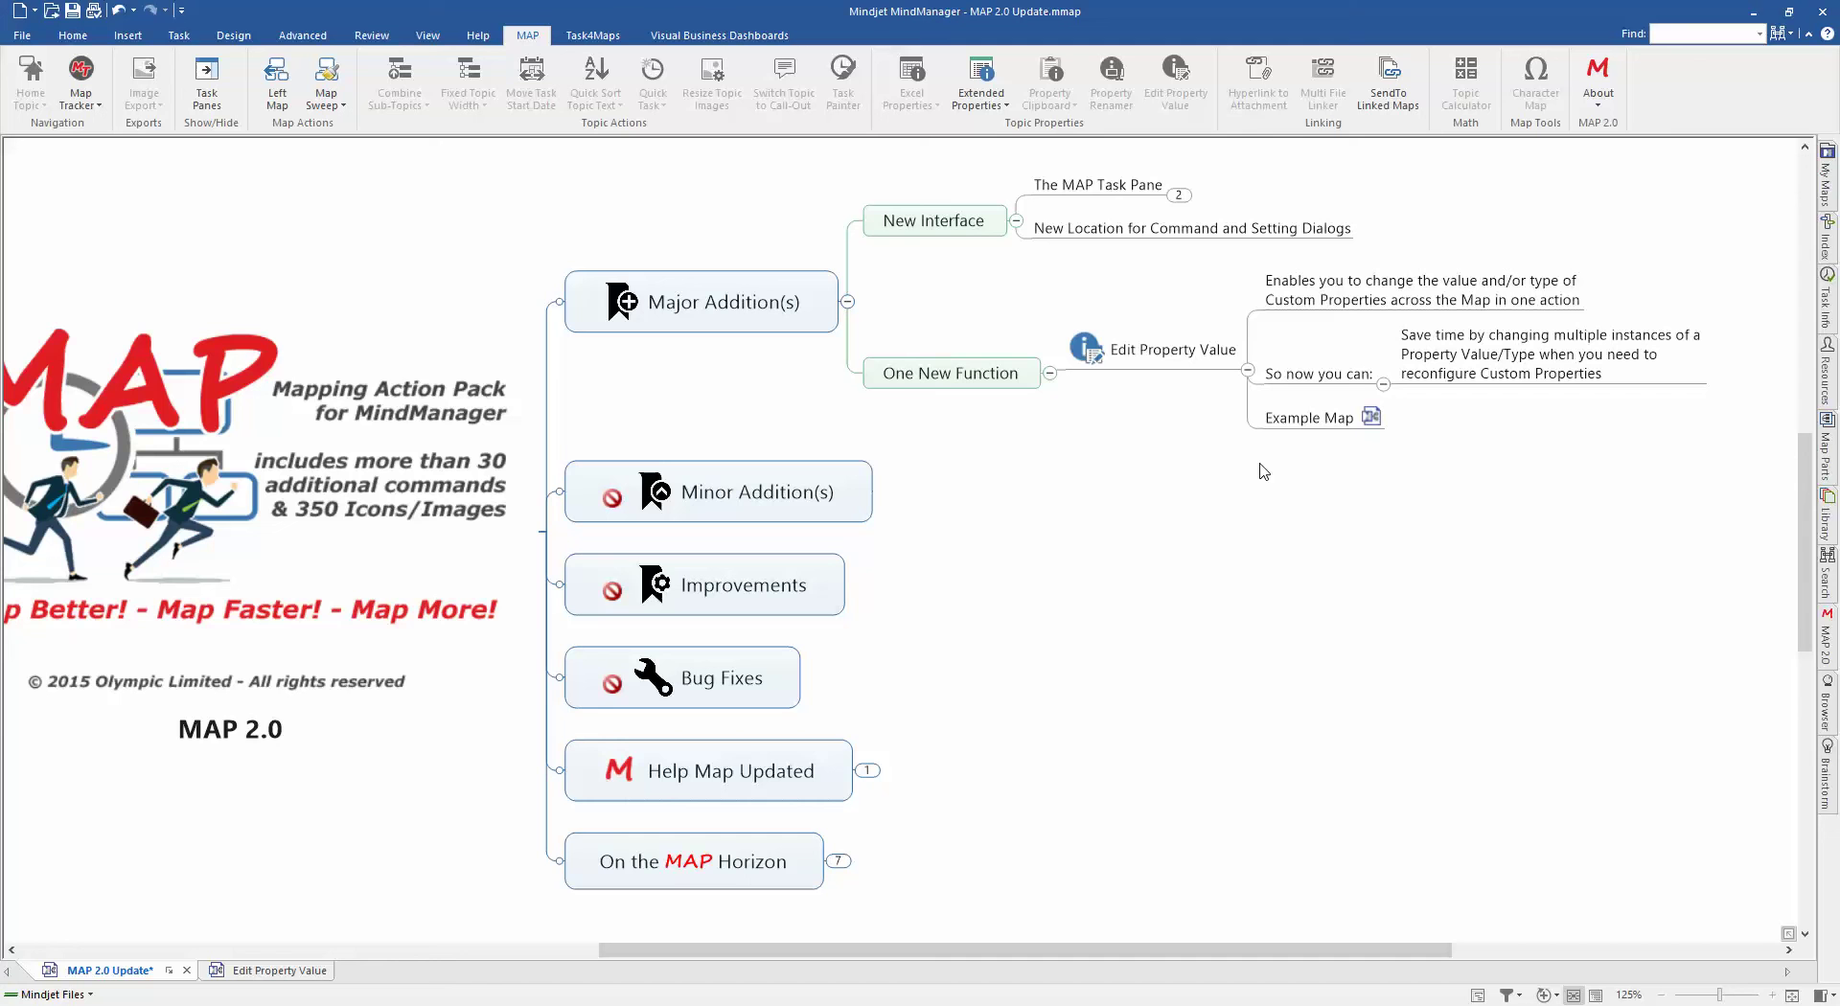
left_click(1371, 420)
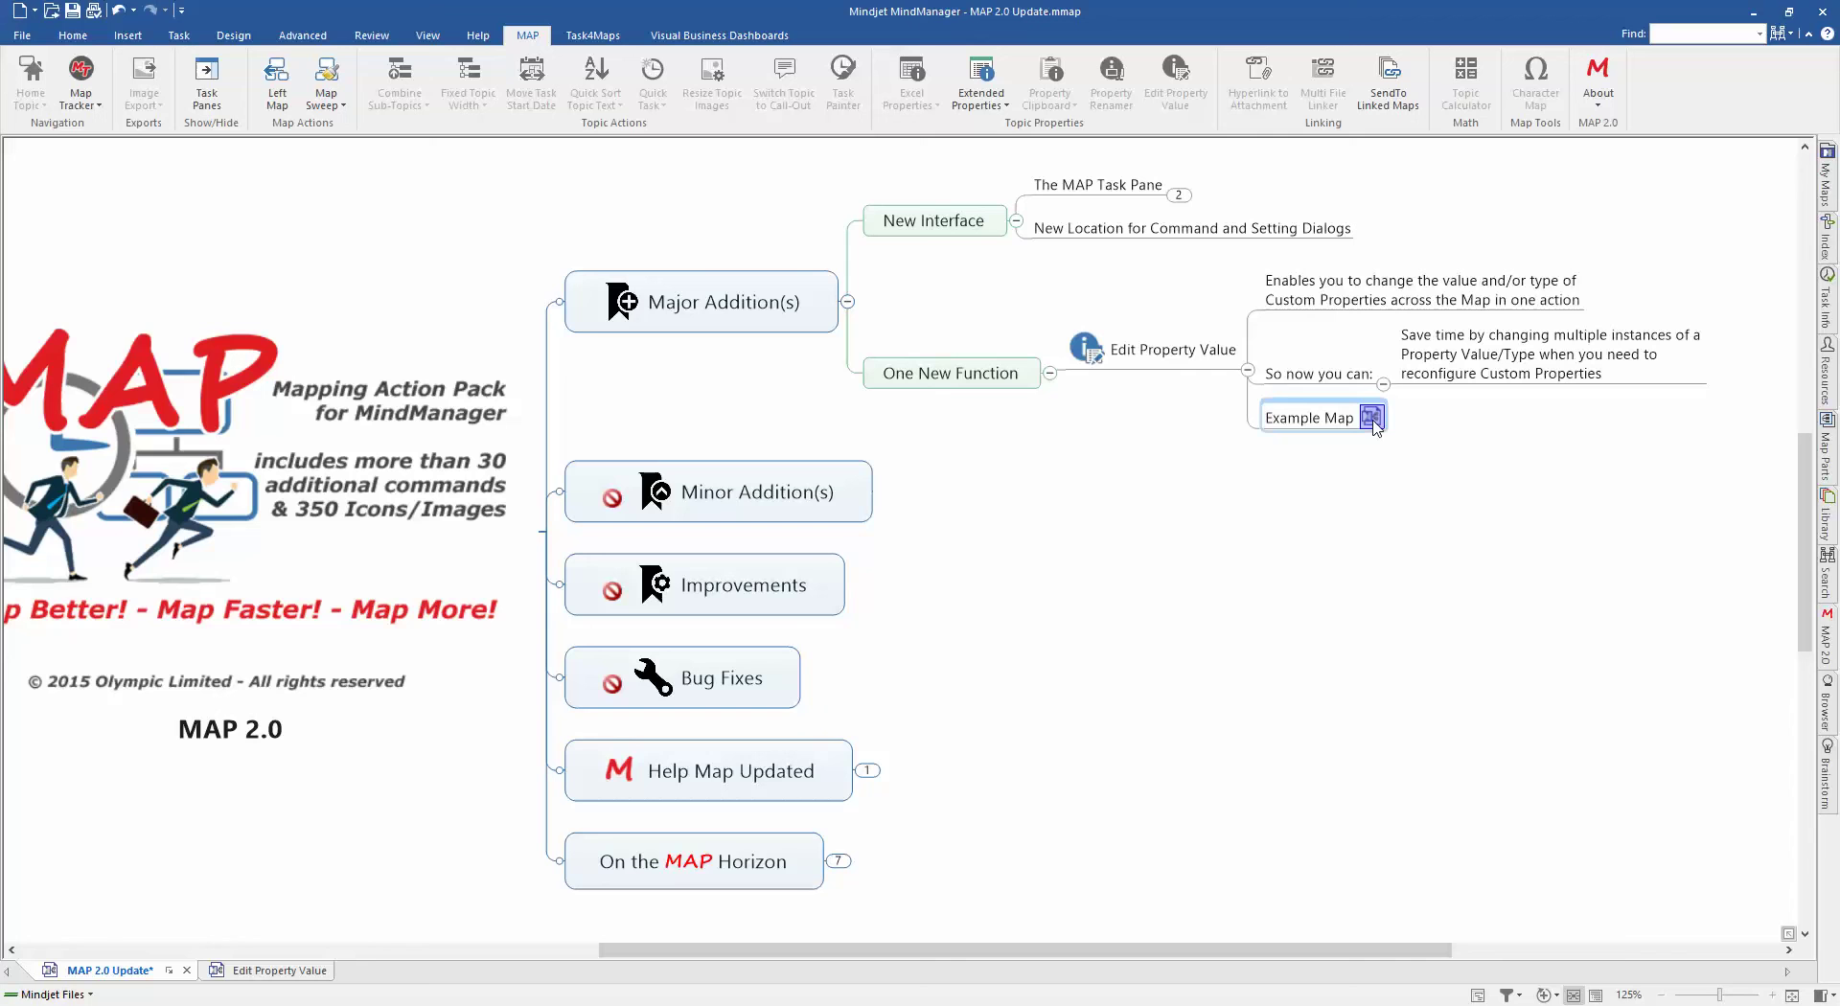
Step: Open the linked Edit Property Value example map, reopen the MAP 2.0 pane, and select IMF Lead Agent
left_click(1372, 419)
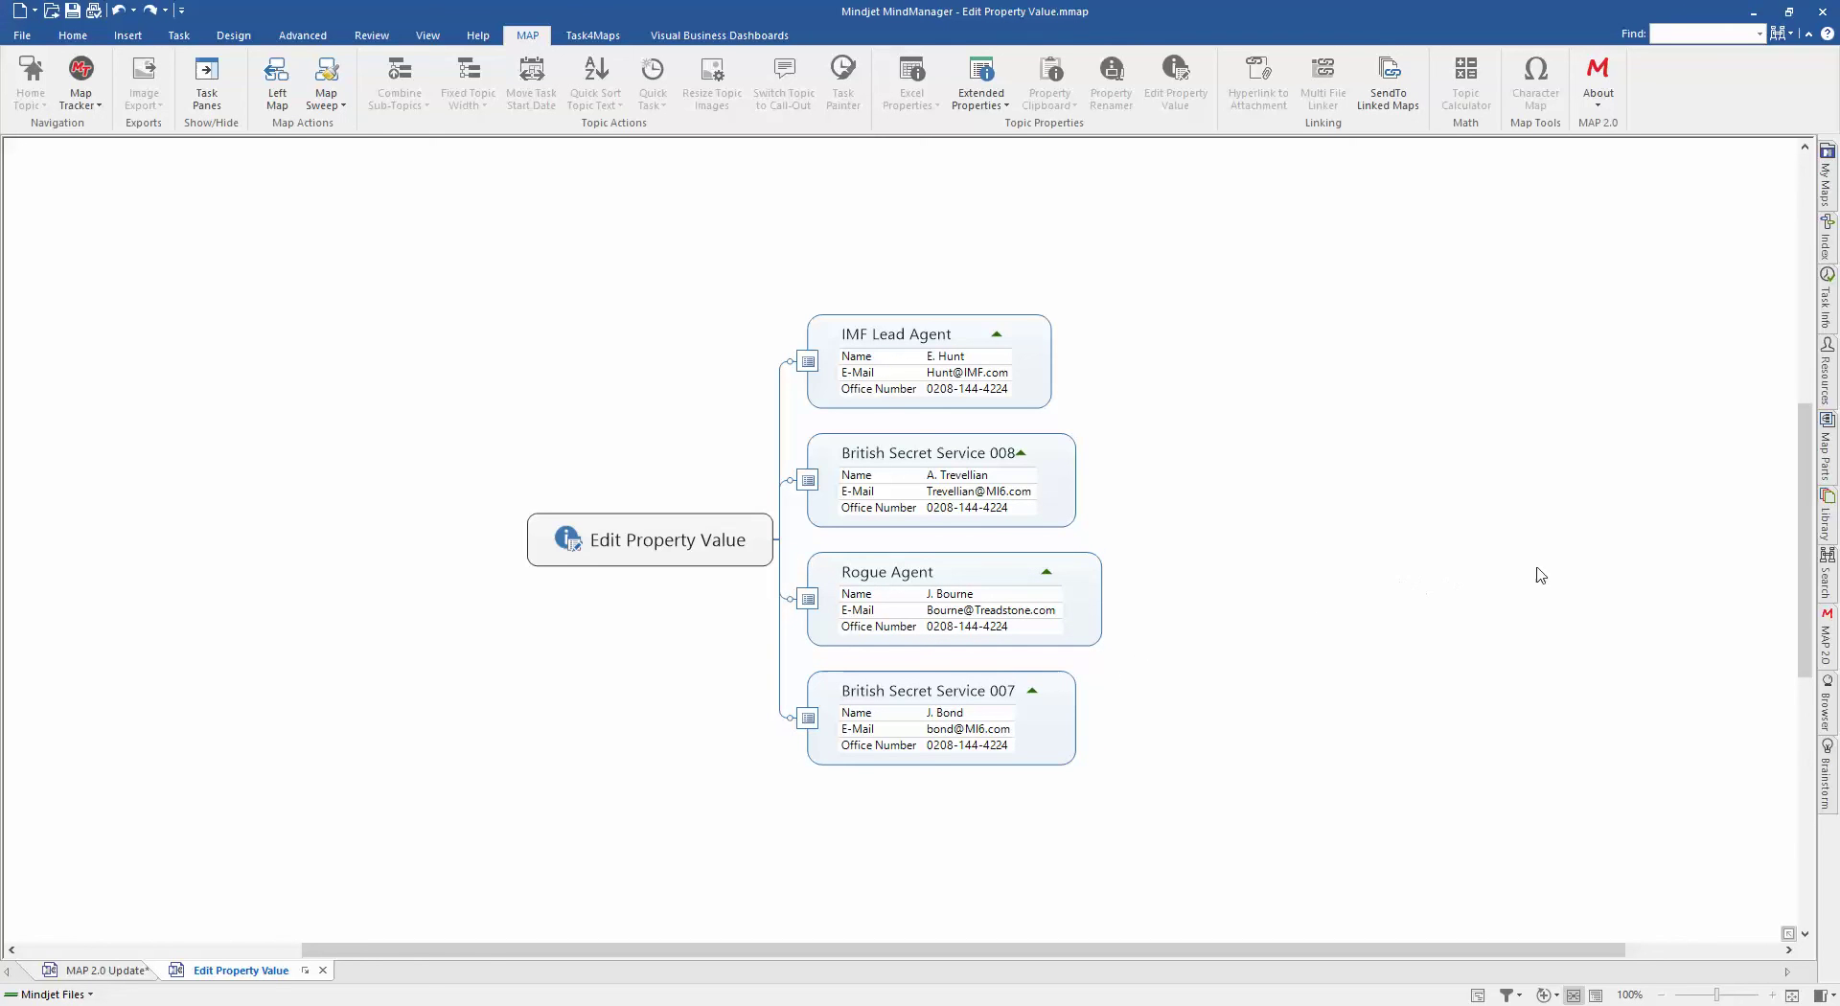
left_click(1828, 644)
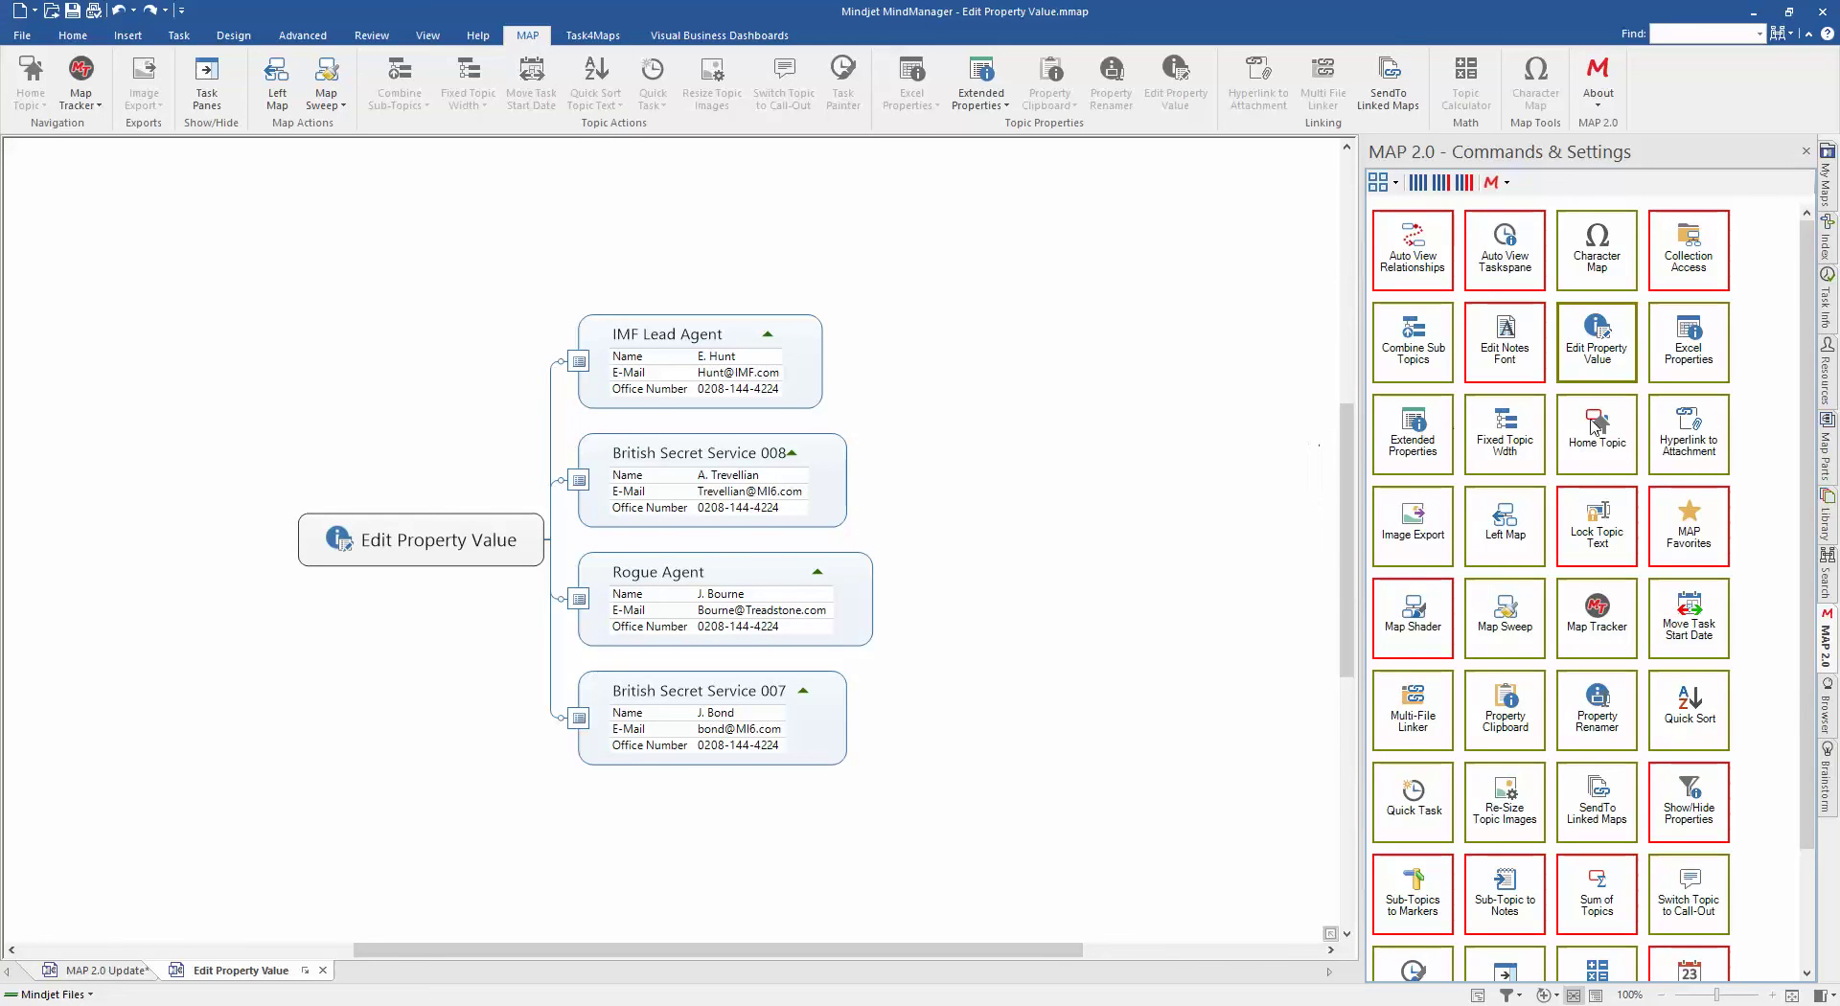
left_click(1606, 358)
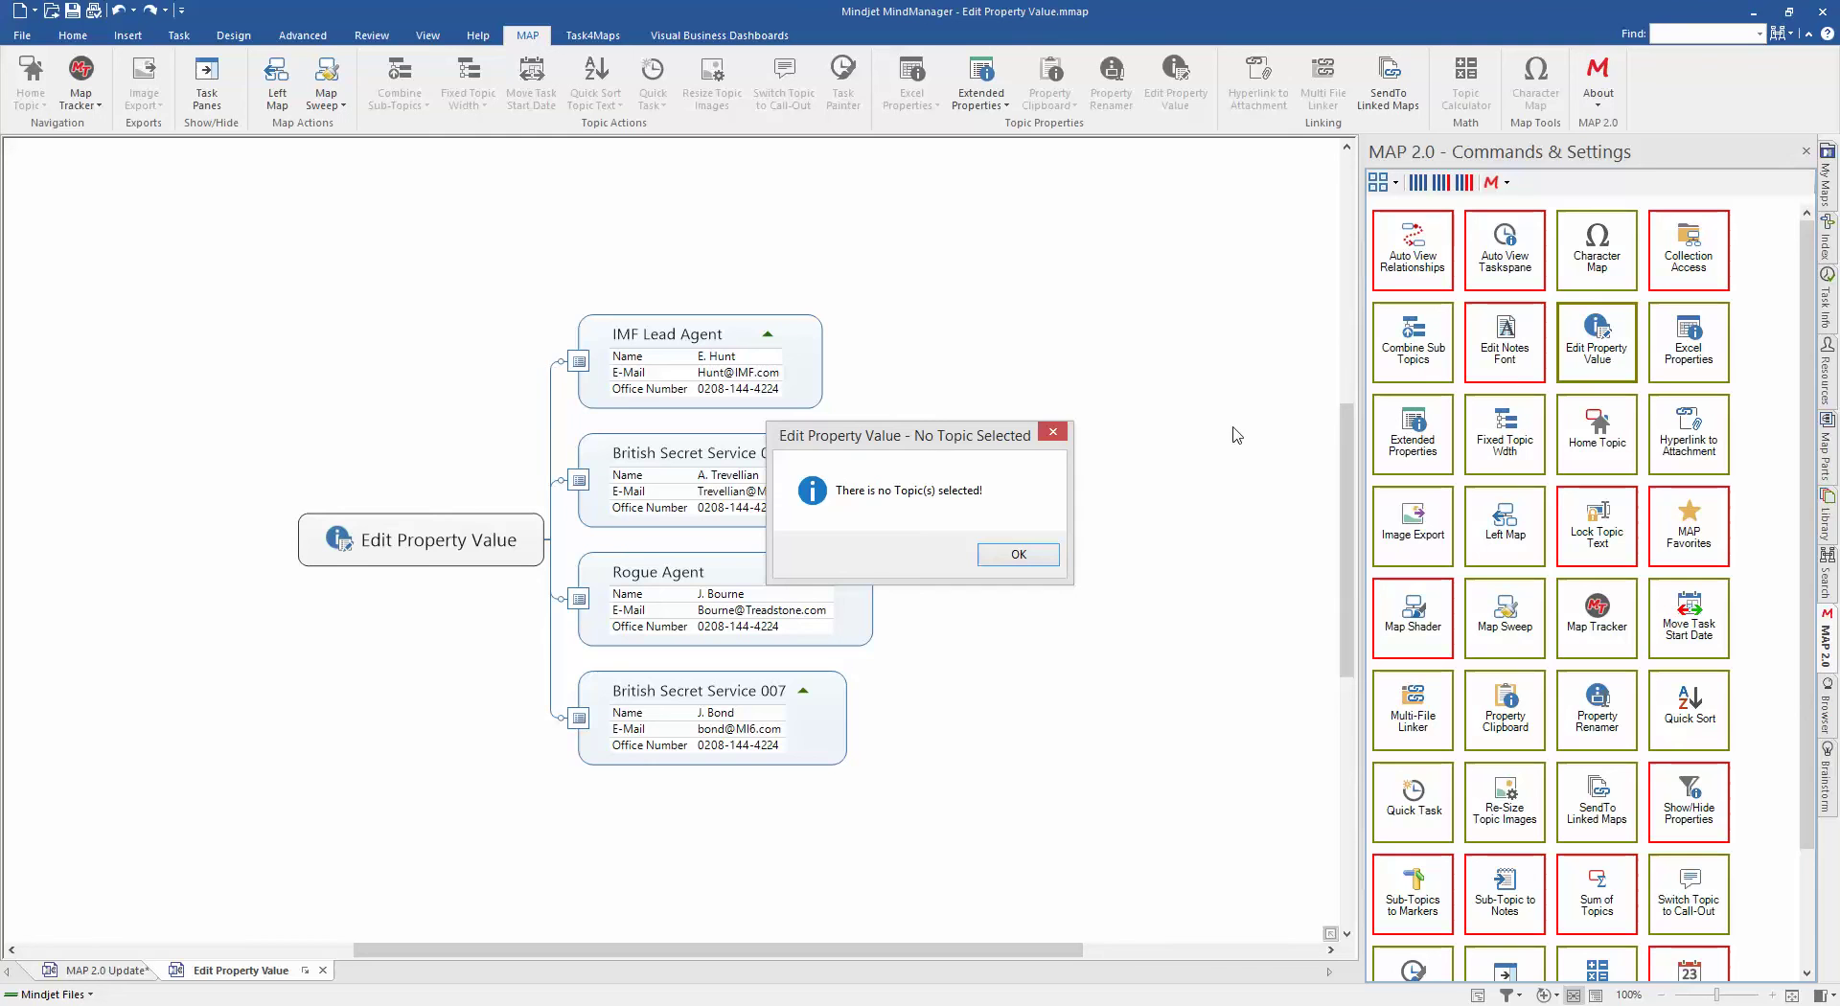
left_click(1064, 559)
left_click(812, 341)
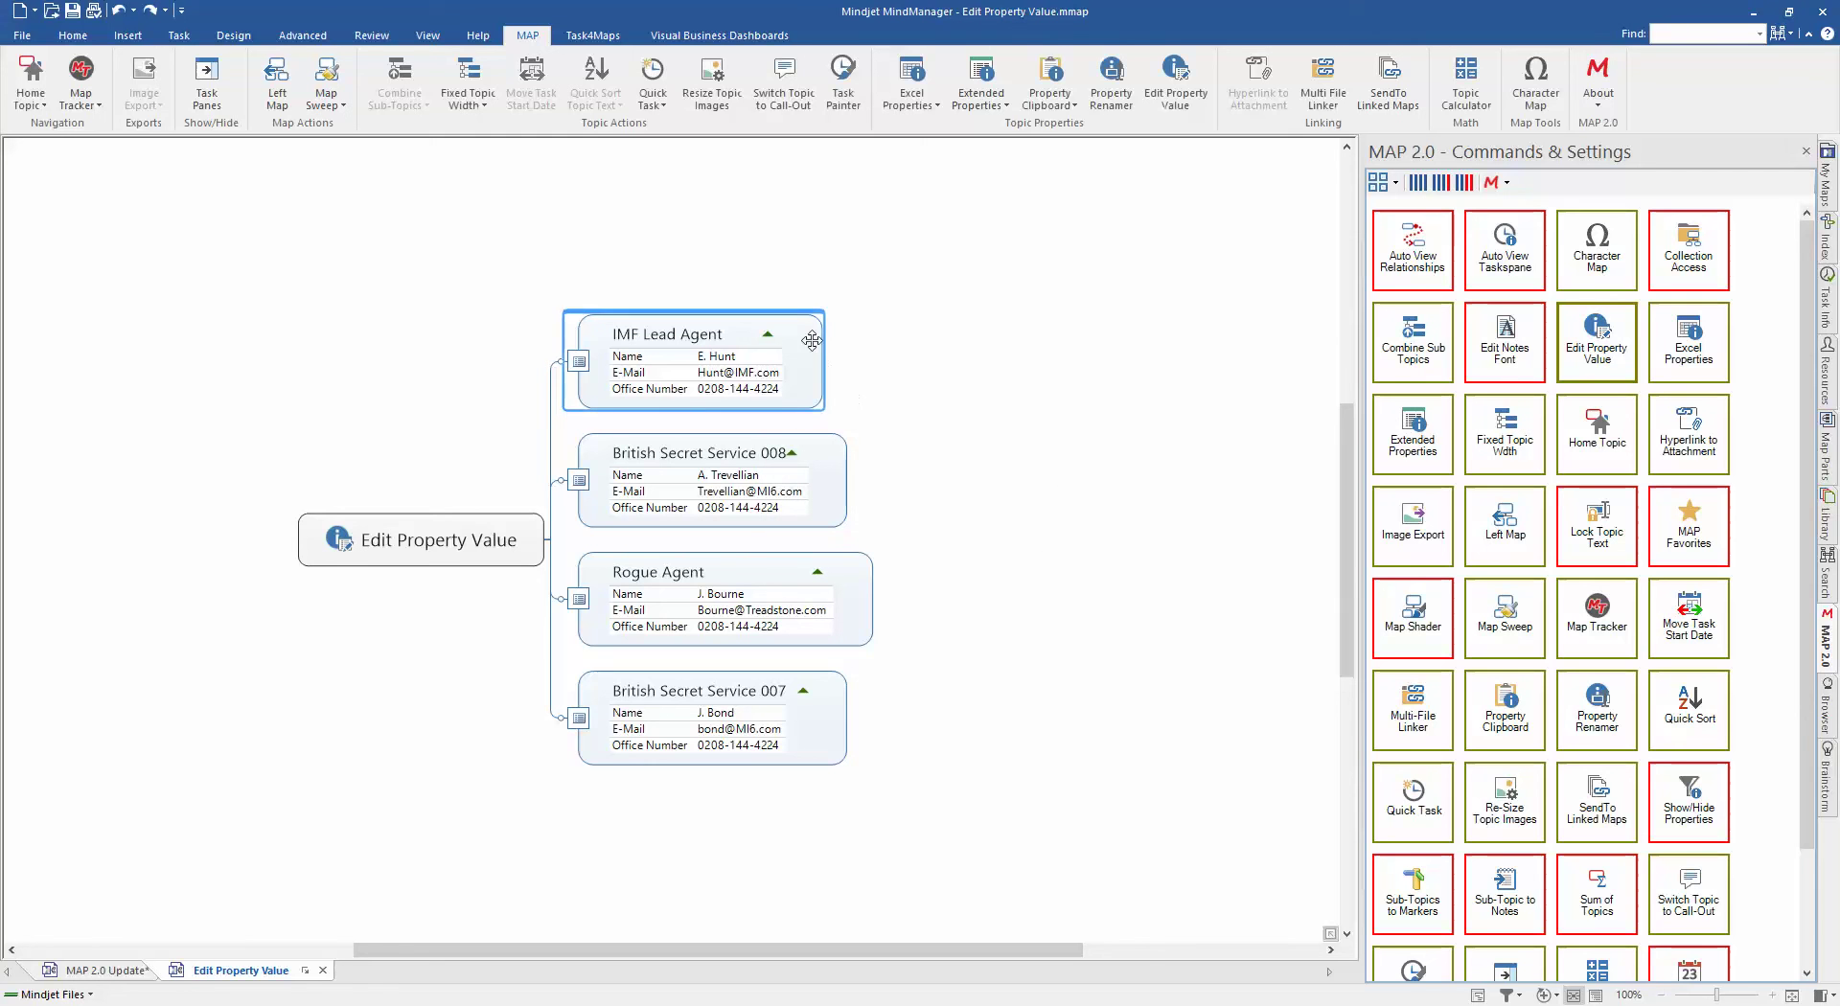
Step: In Edit Property Value, choose the Office Number property and enter the new office phone number
left_click(1593, 343)
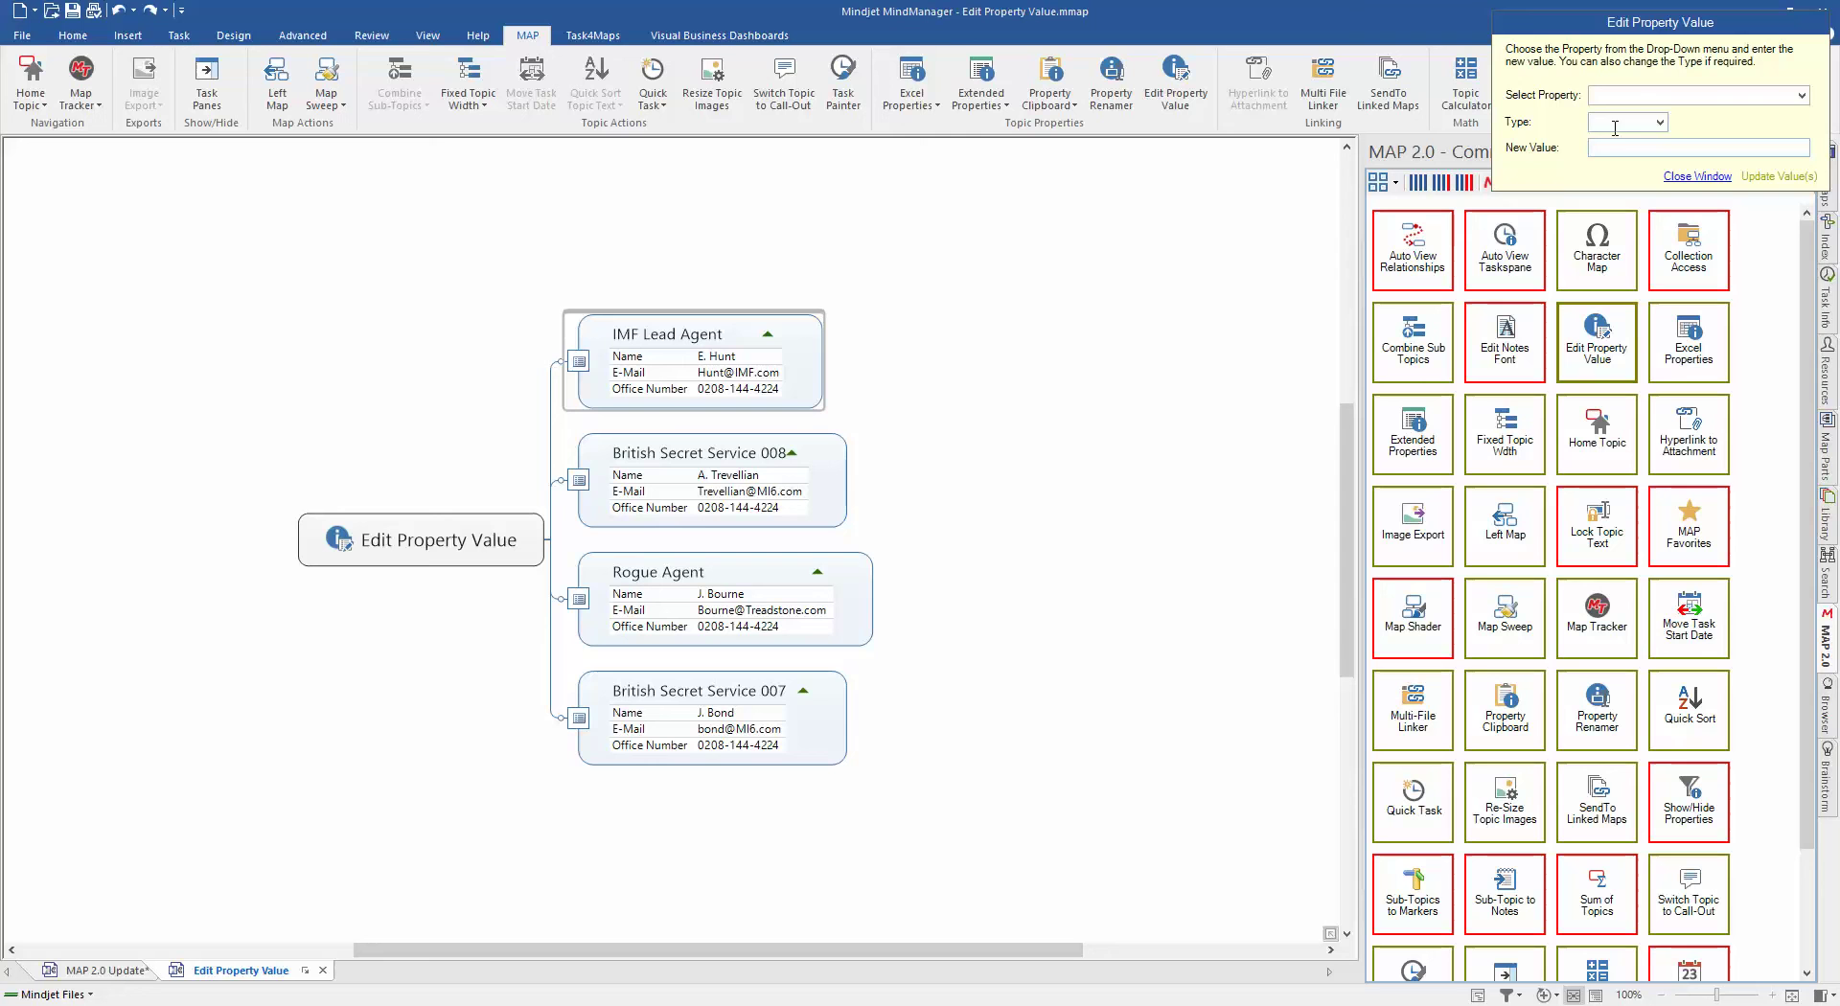
left_click(1801, 94)
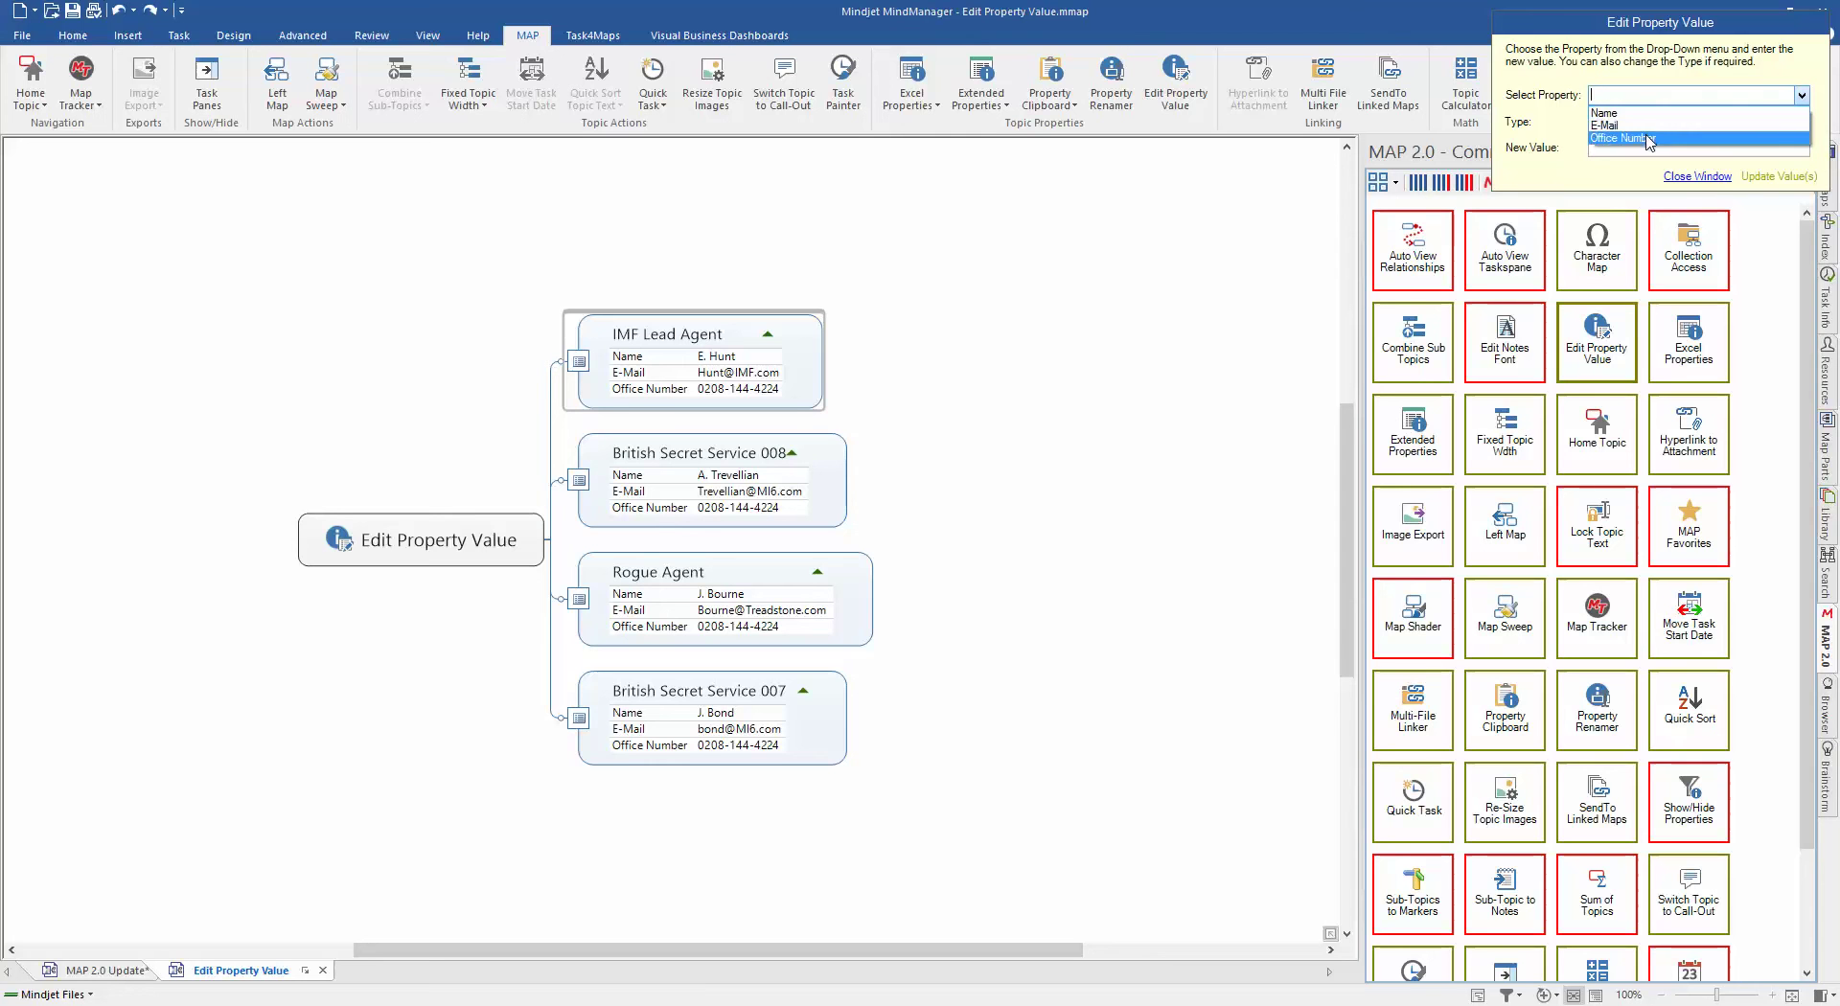
left_click(1647, 139)
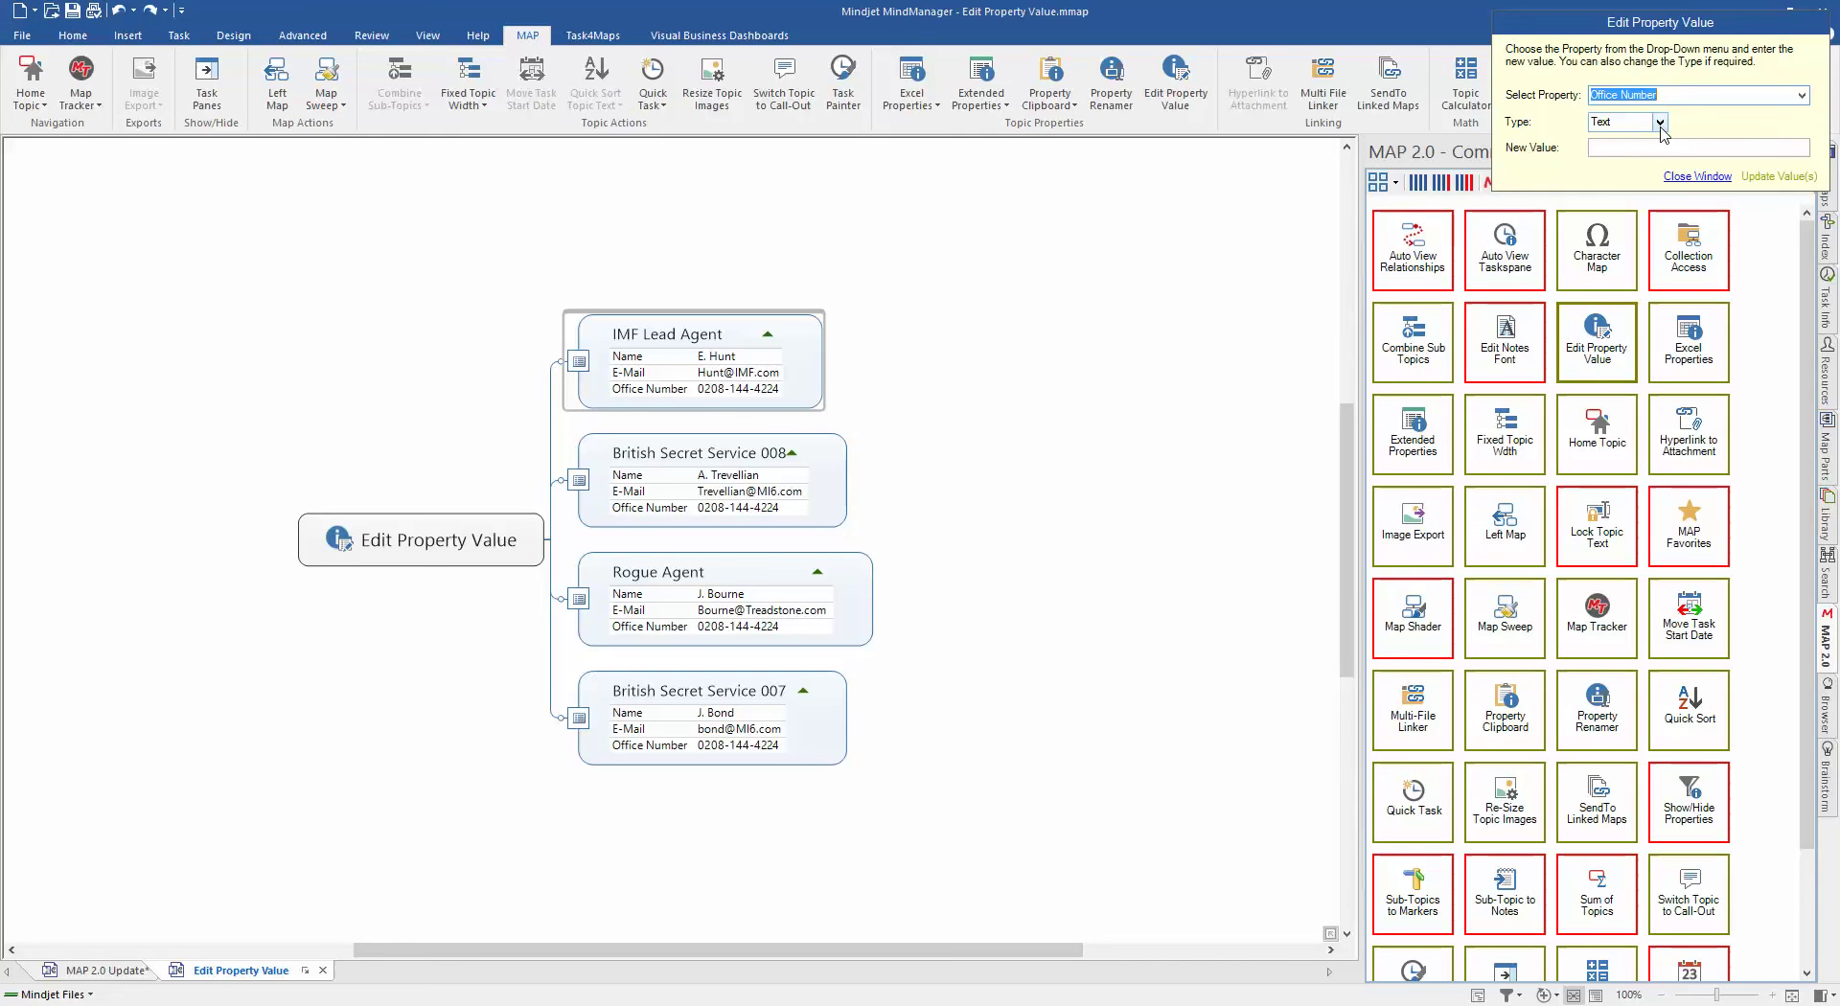
left_click(1653, 148)
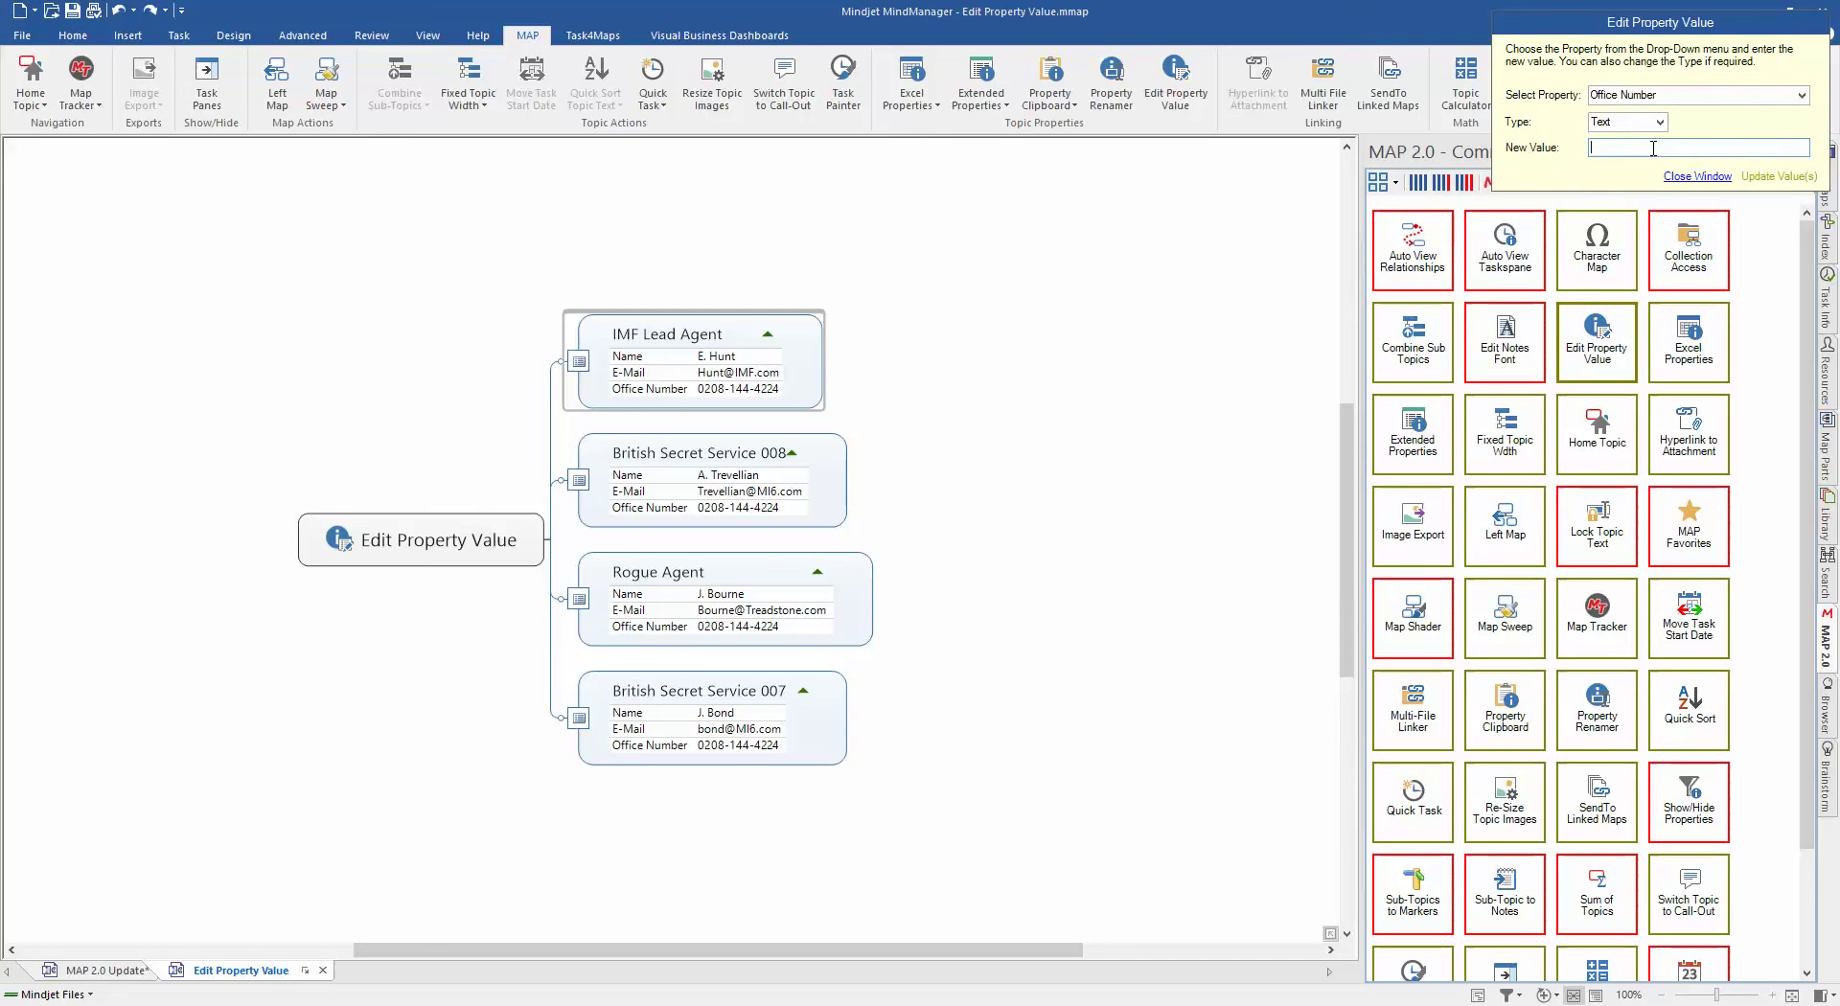
Step: Apply the new office number to all four agent topics and return to the MAP 2.0 Update map
left_click(1769, 178)
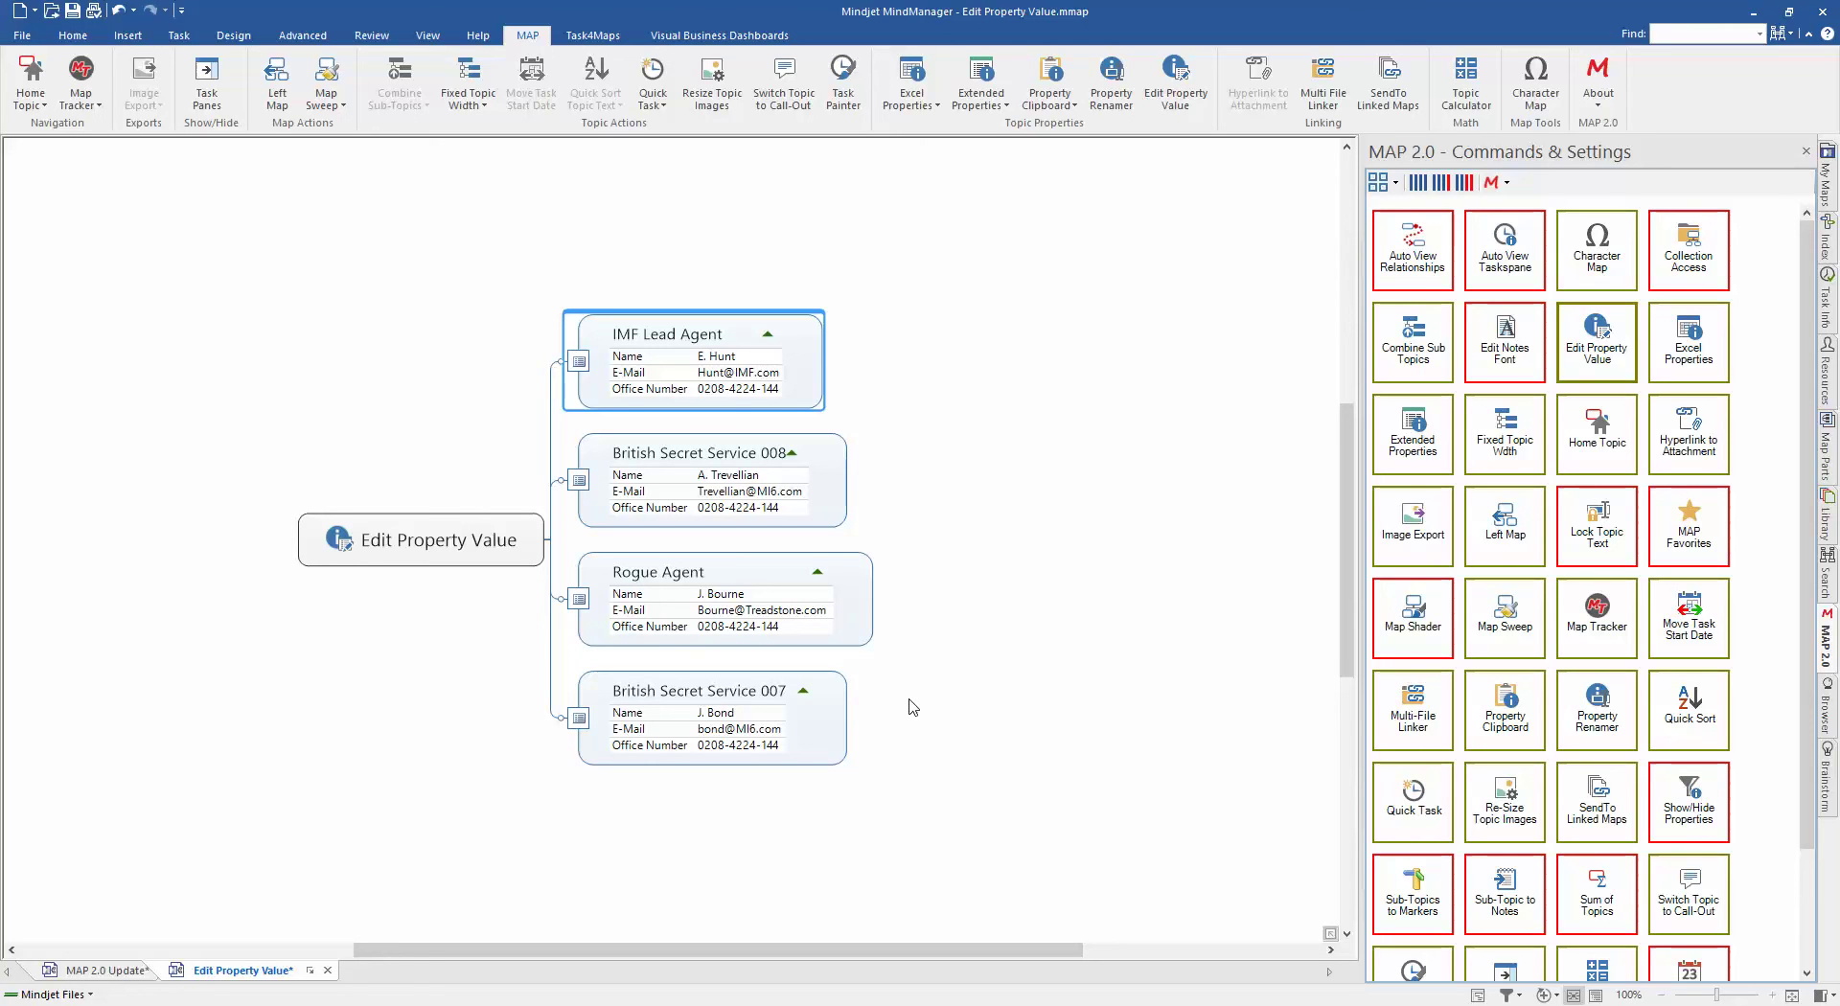
left_click(1805, 154)
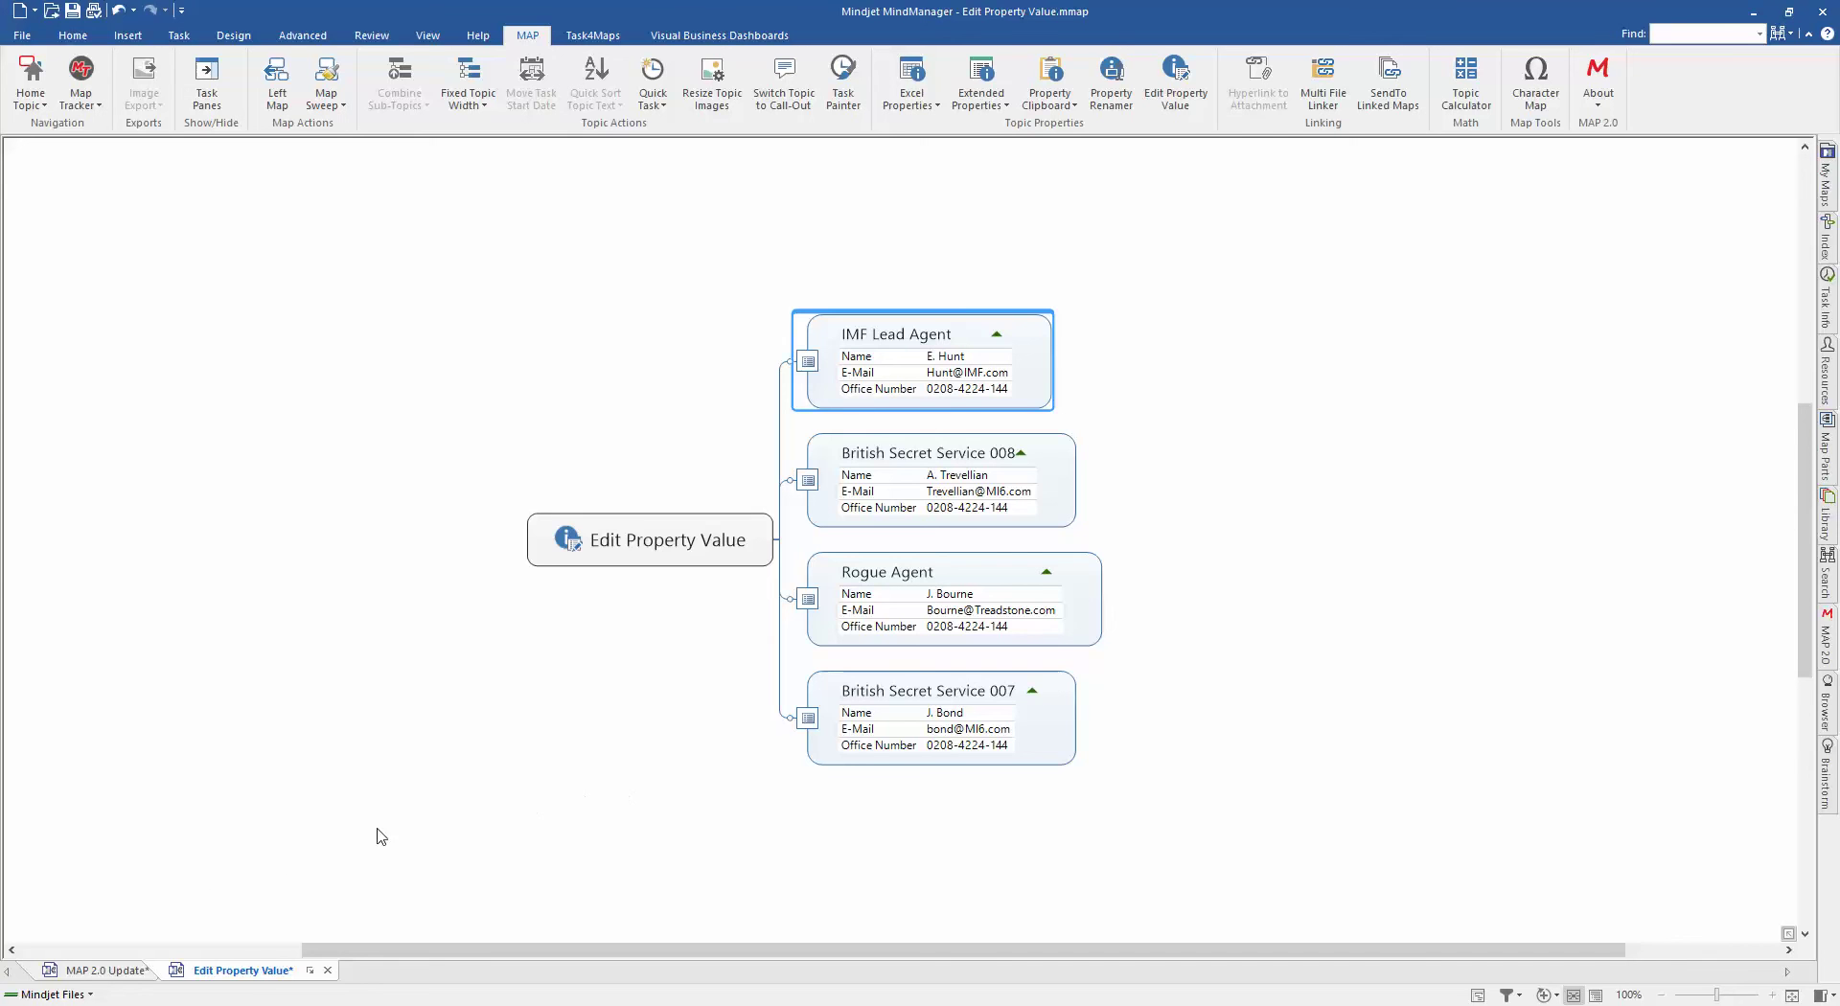
left_click(135, 969)
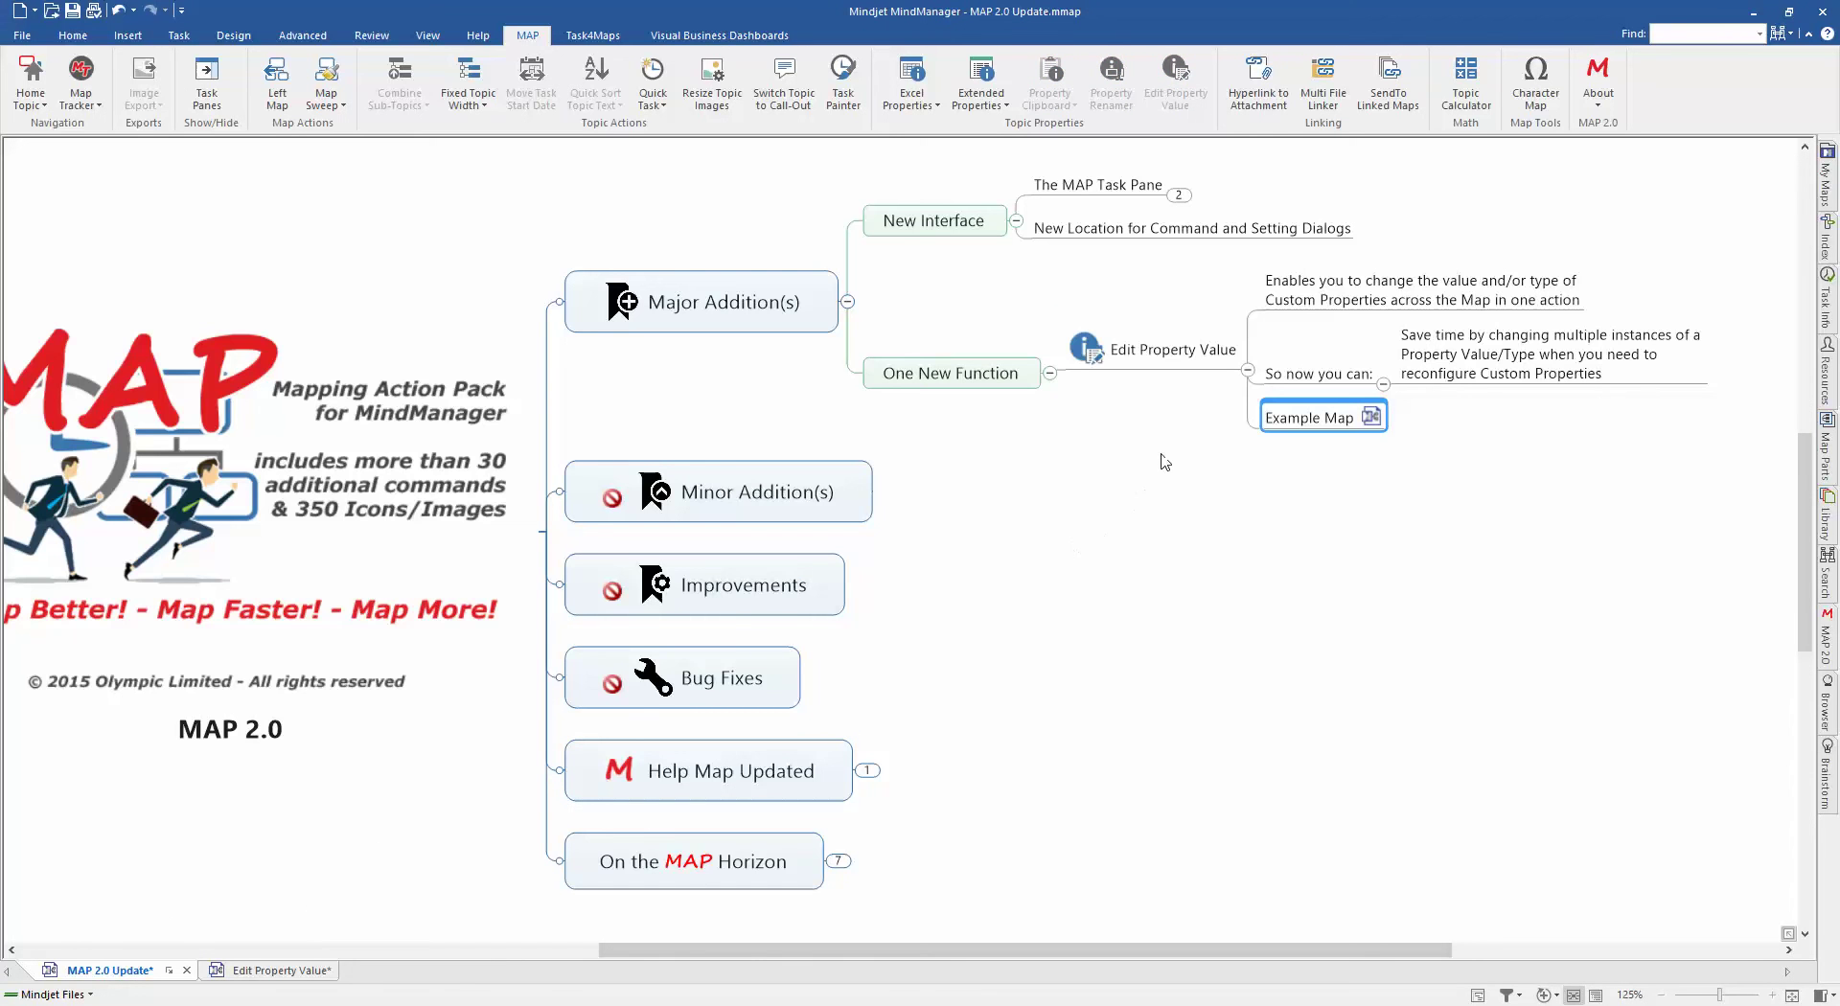
Step: Collapse Edit Property Value, New Interface and One New Function, then expand Help Map Updated
left_click(1247, 370)
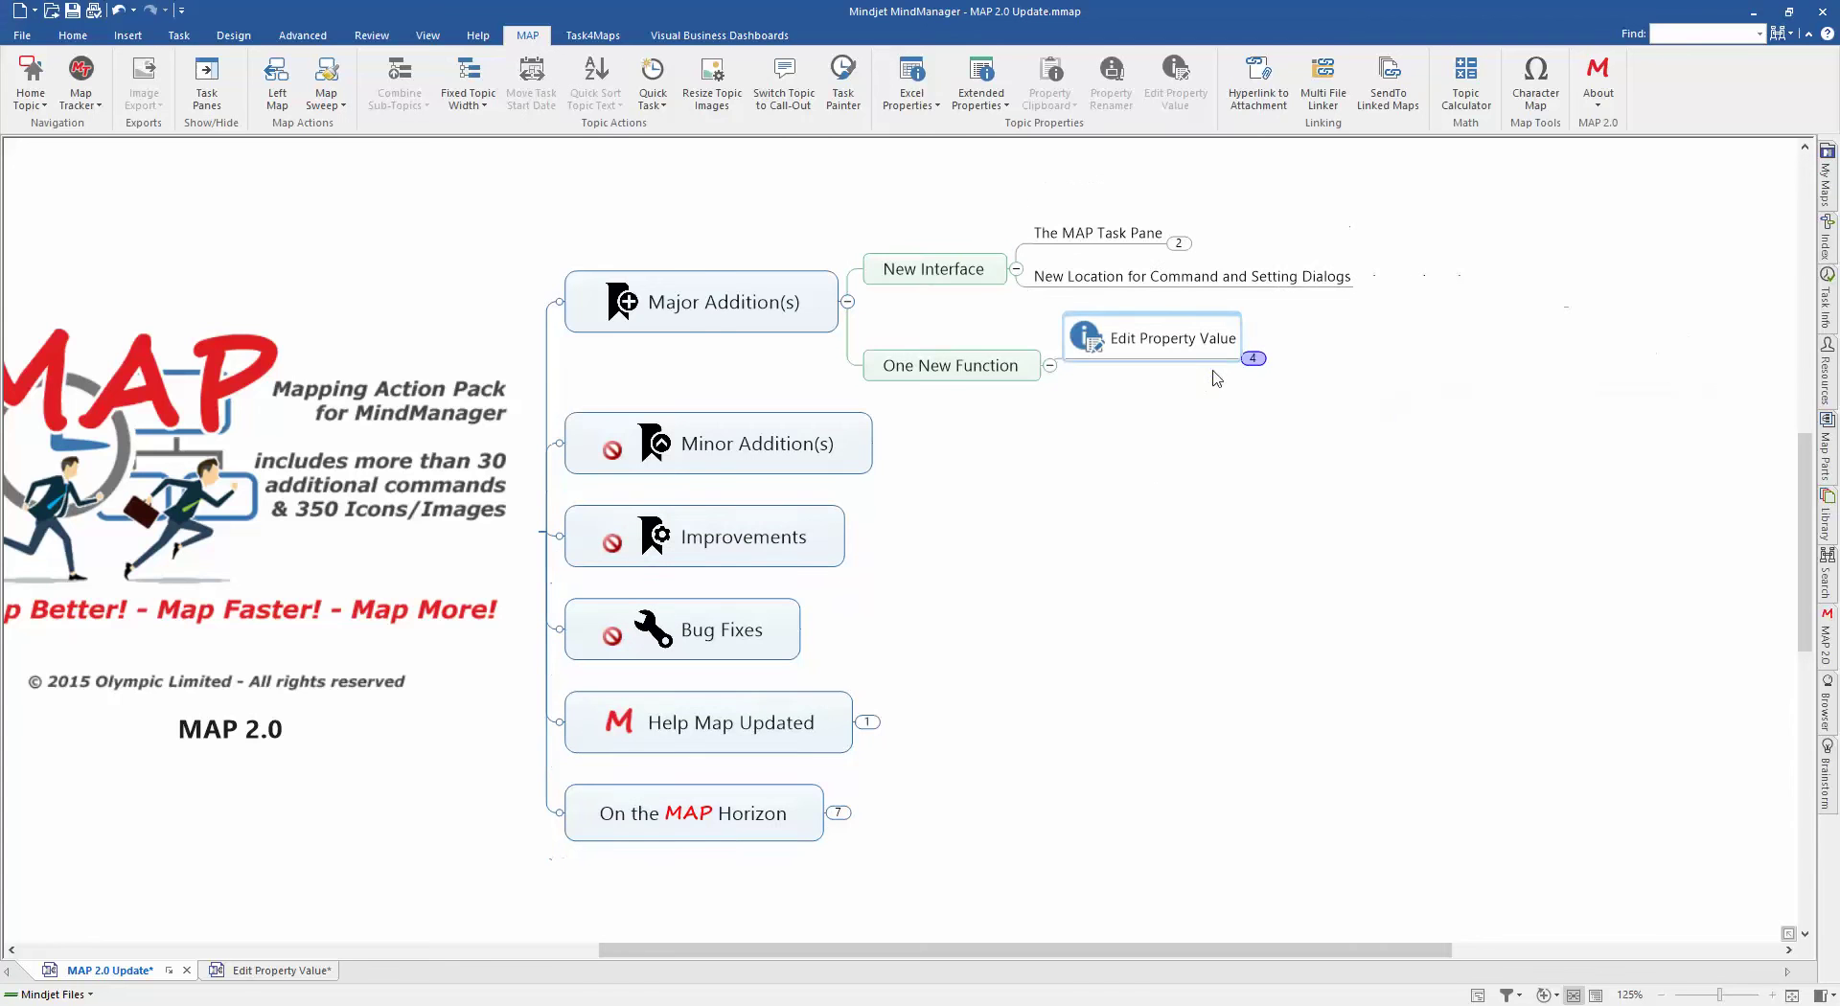
left_click(1015, 269)
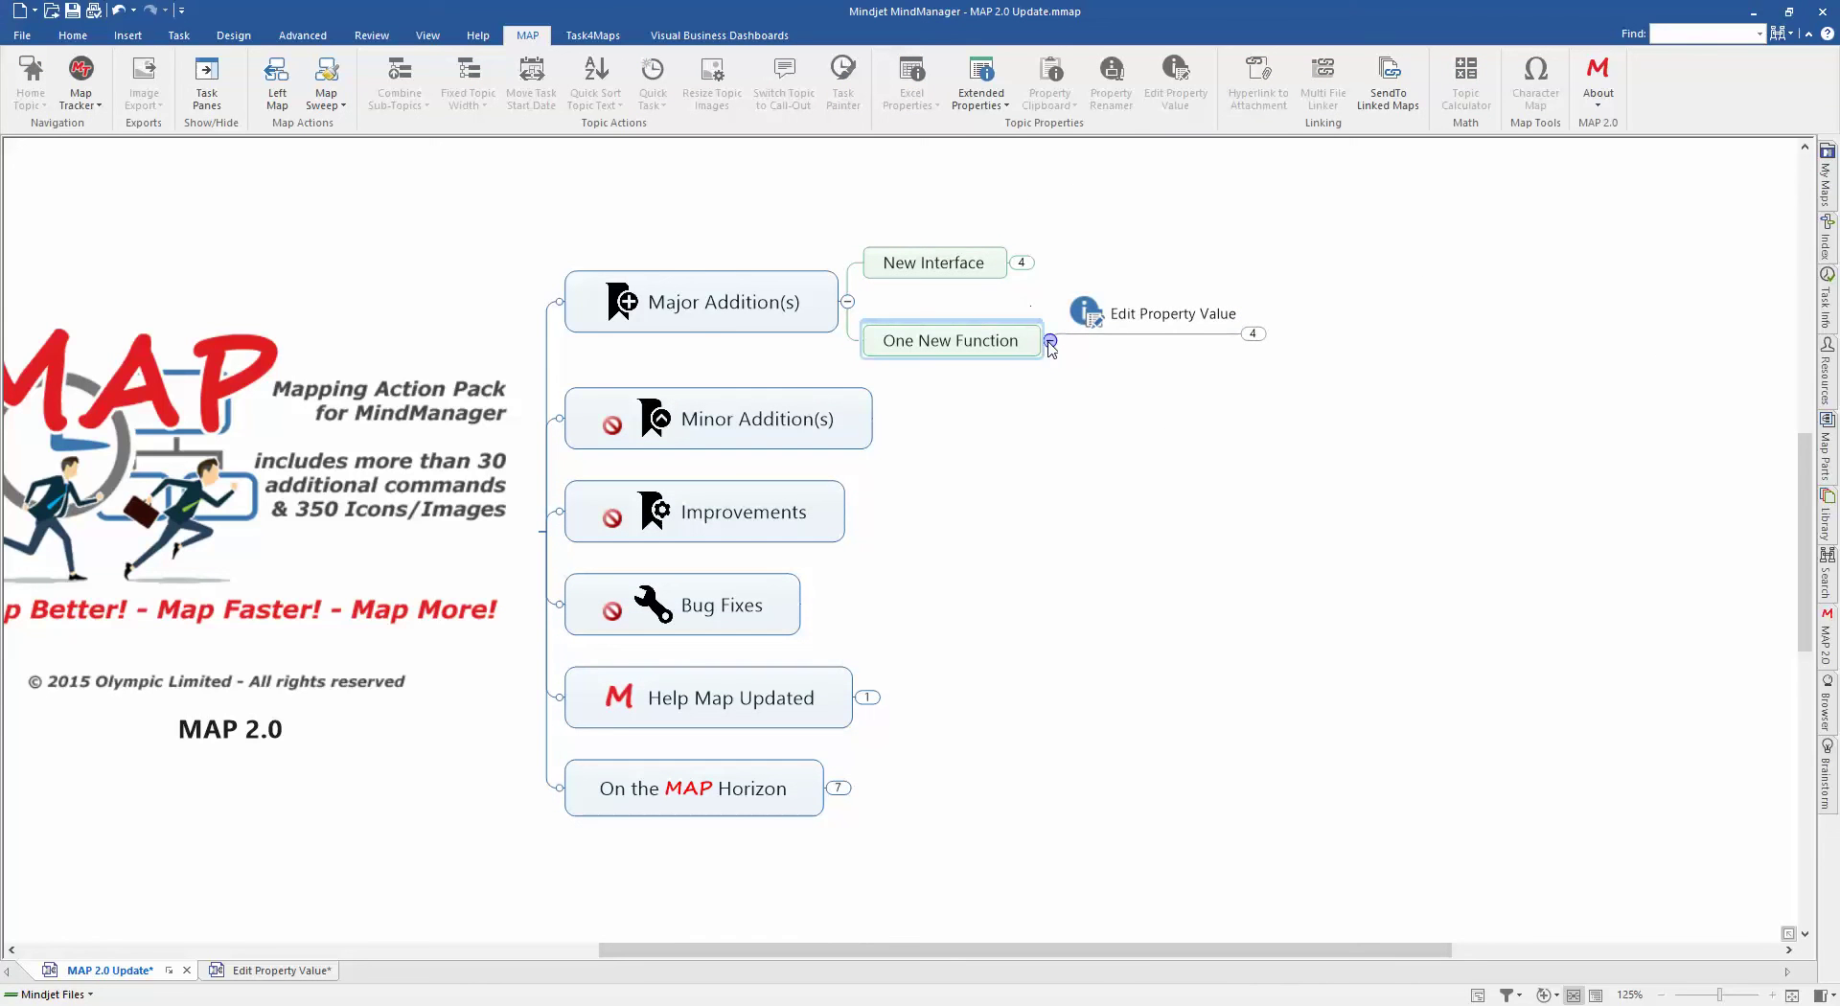
left_click(1051, 355)
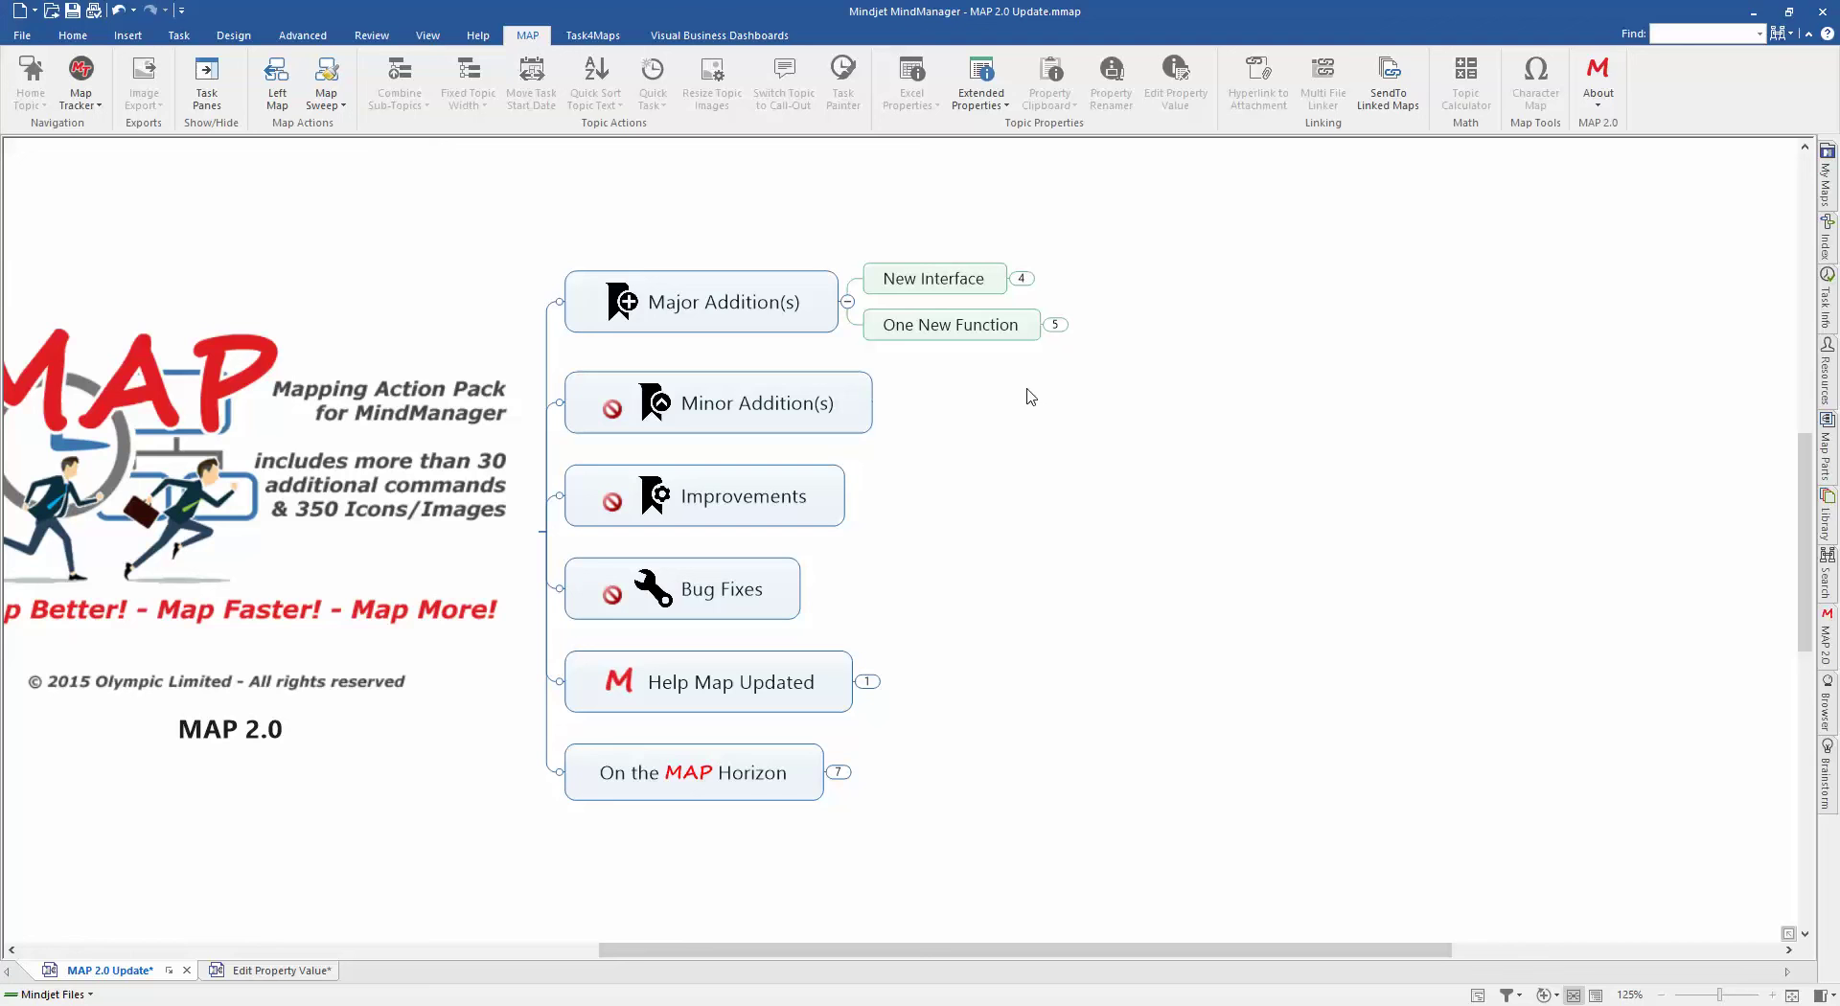
left_click(867, 681)
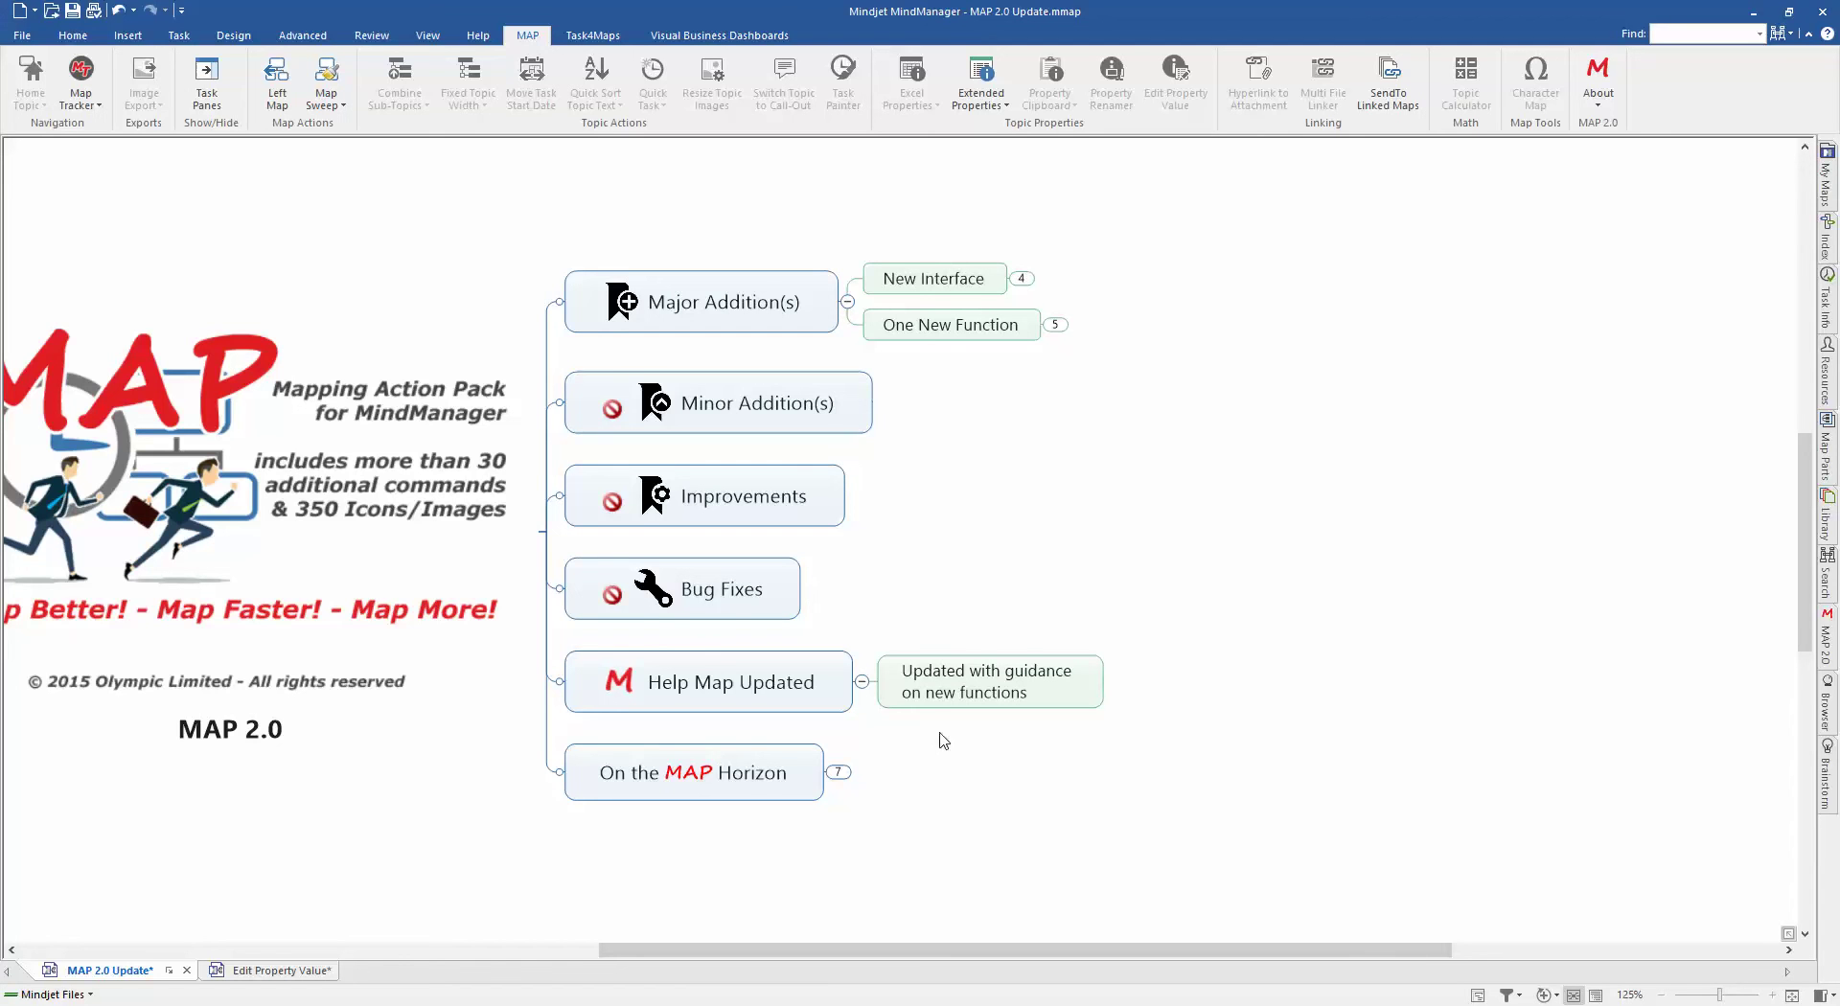
Step: Expand On the MAP Horizon and its Interim updates branch to show the three subtopics
left_click(838, 772)
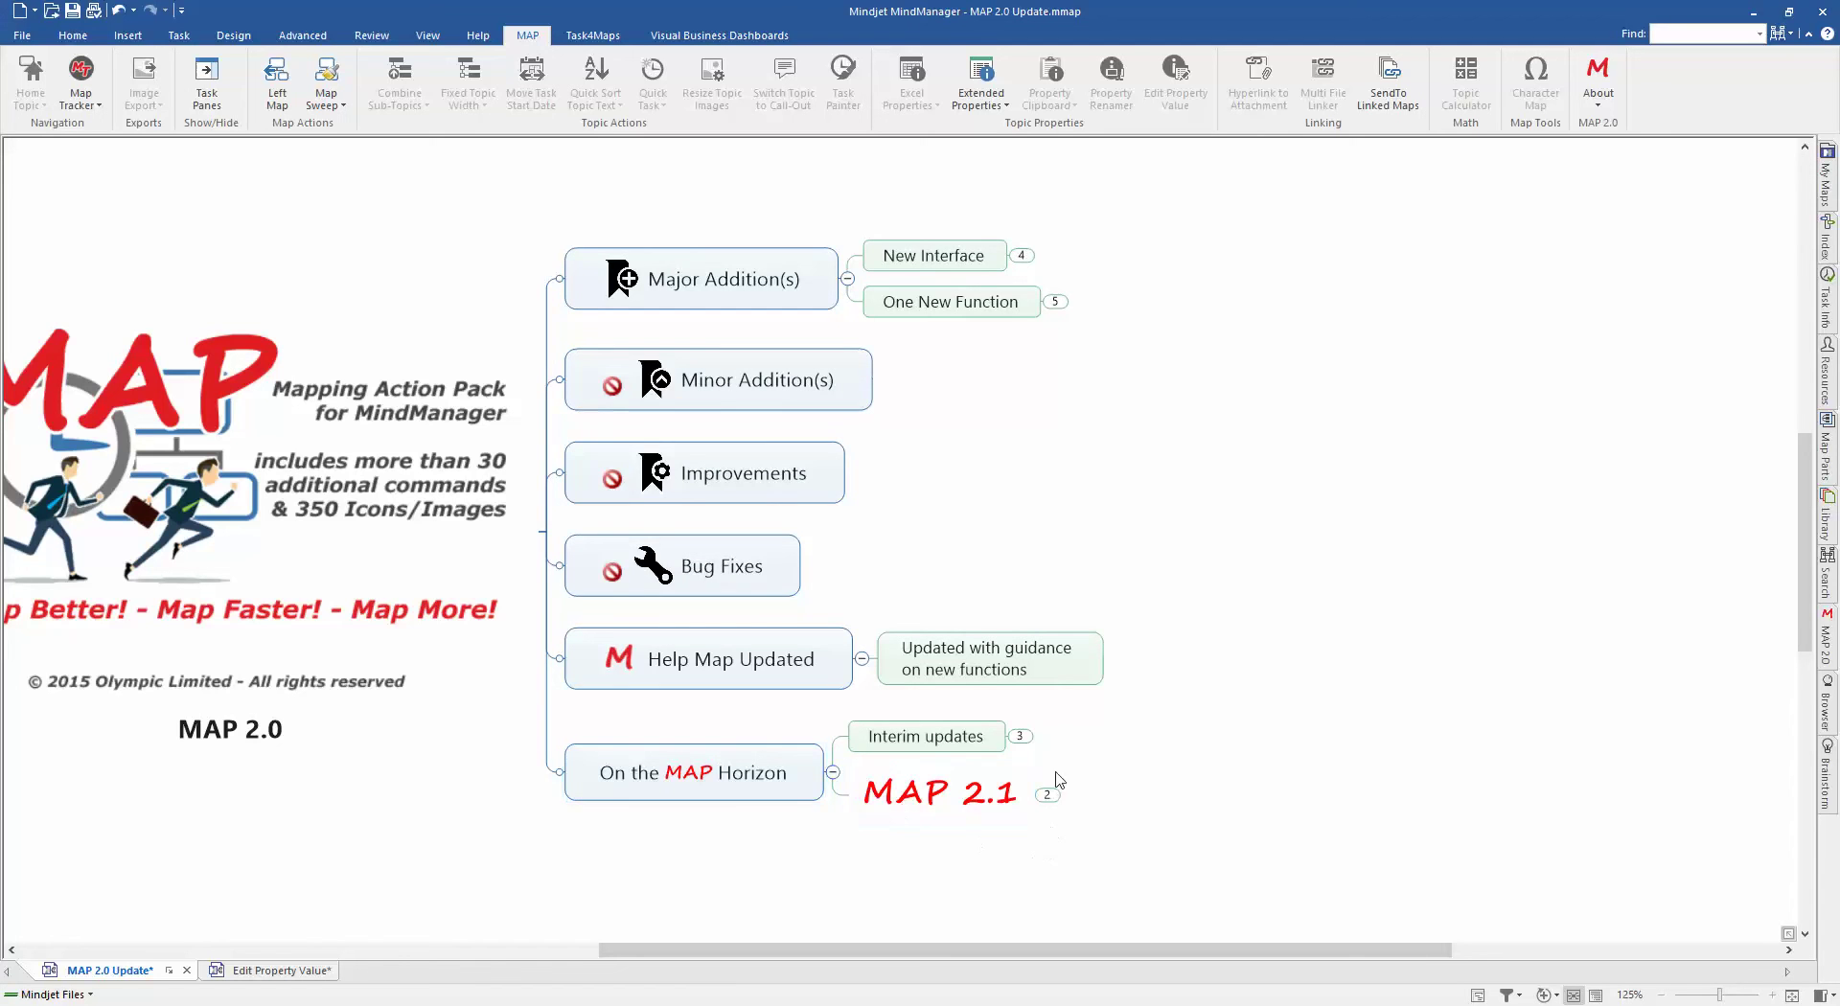
left_click(1021, 736)
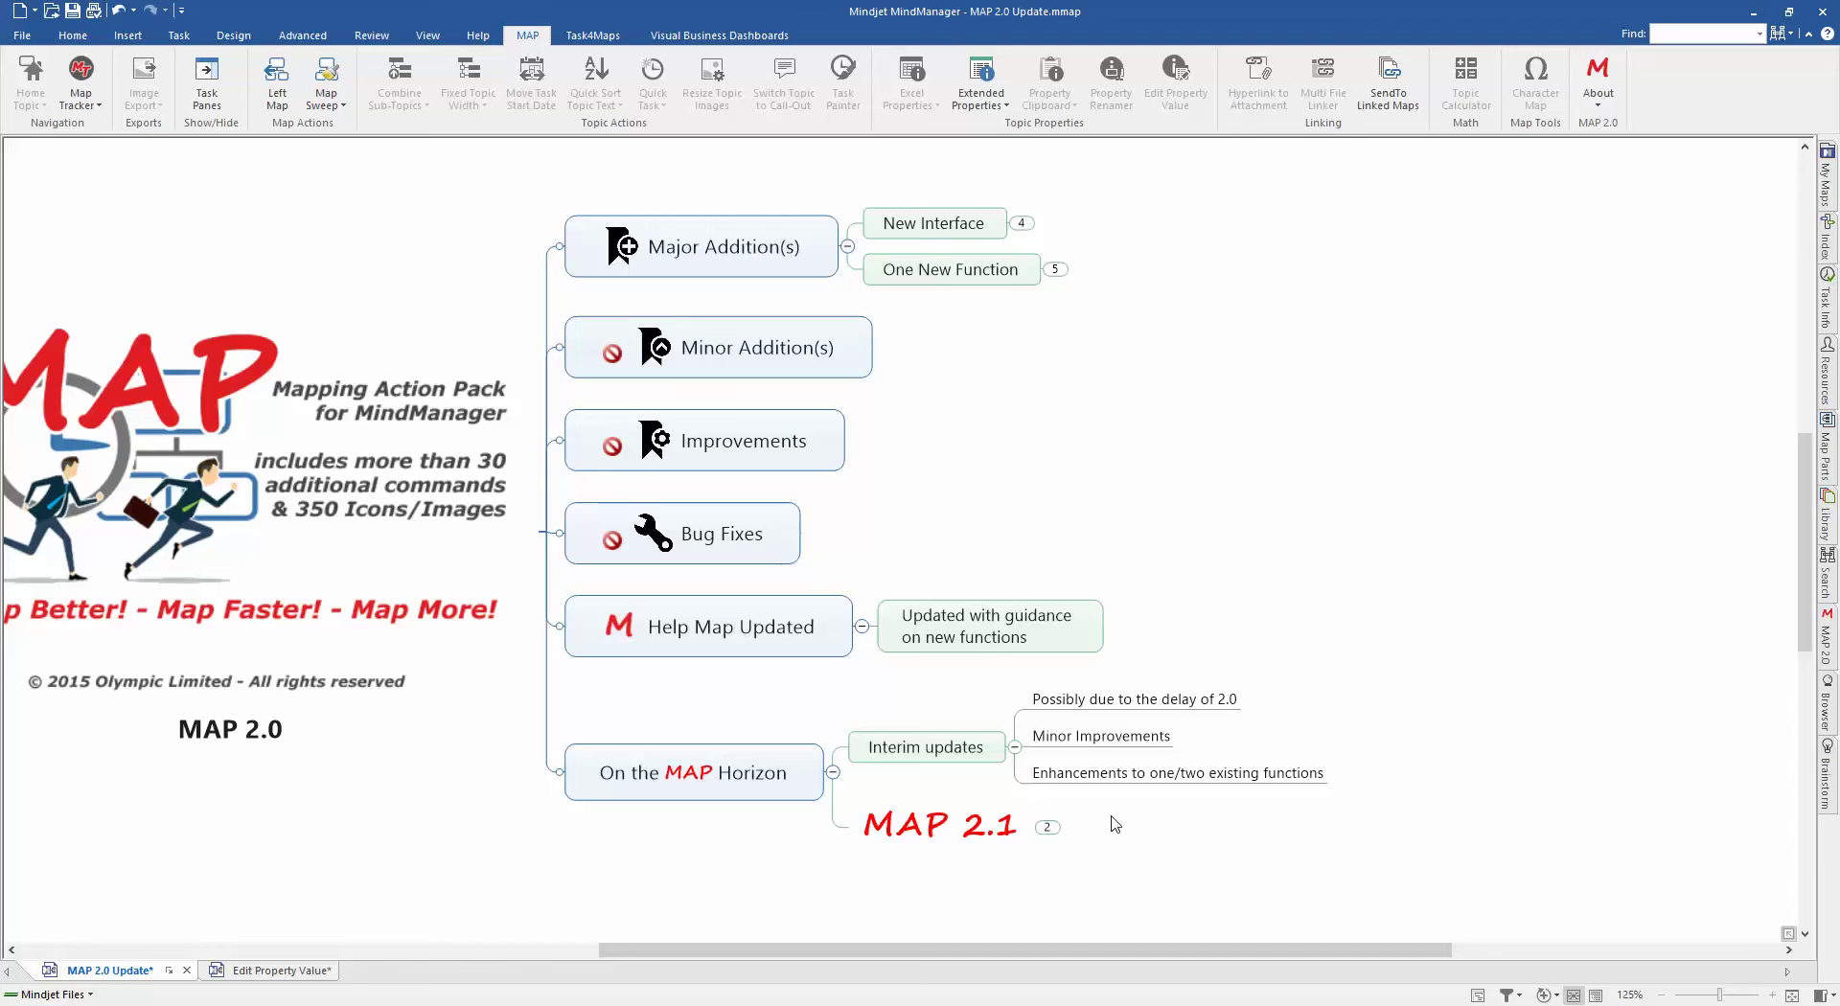
Step: Expand MAP 2.1 to reveal Q1 2016 and Two/Three New Functions
left_click(1046, 826)
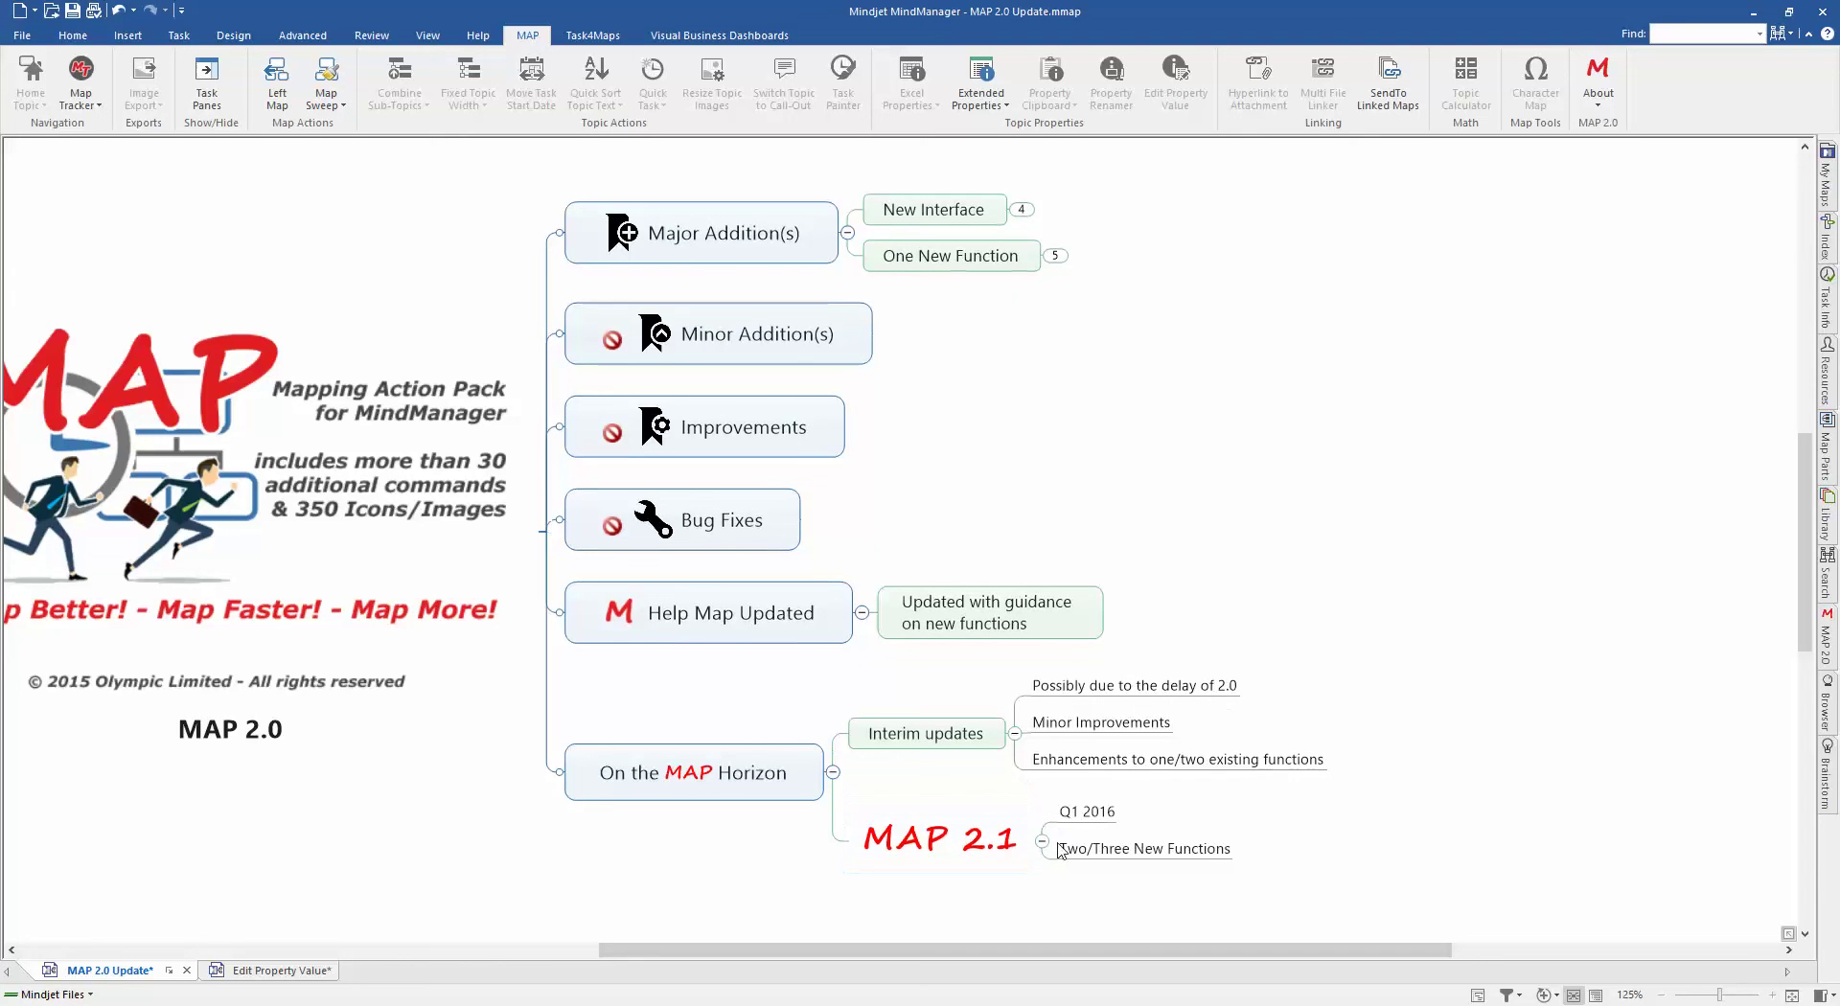